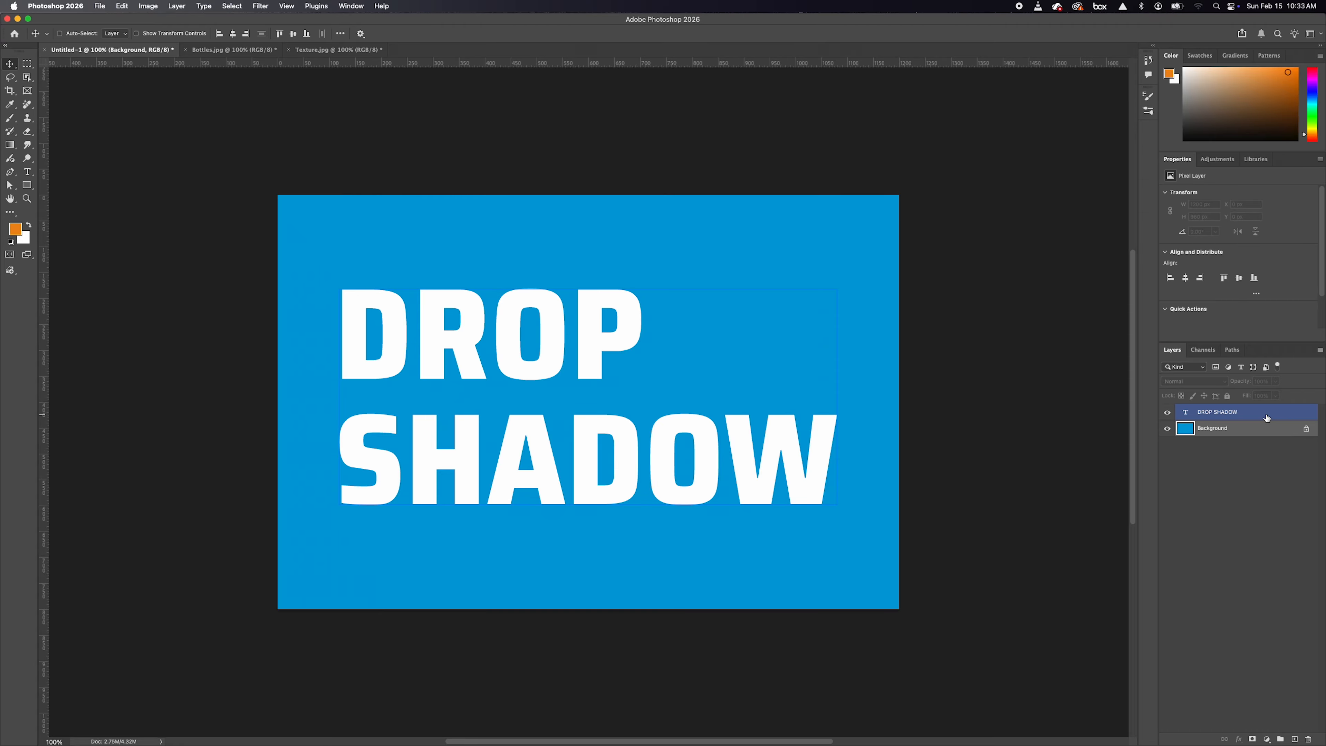
# Step: Add a drop shadow to the DROP SHADOW text layer and reposition it to a 125° angle and 30 px distance
pyautogui.click(1264, 415)
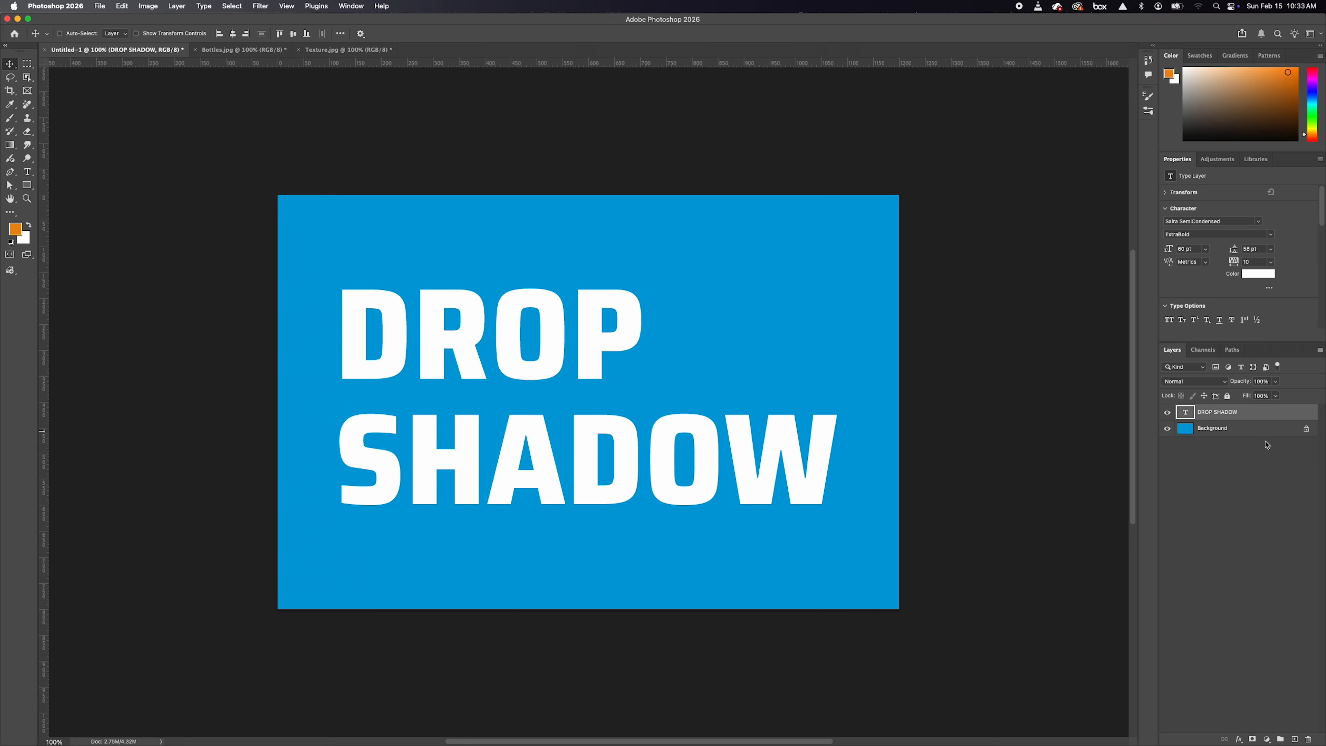
pyautogui.doubleClick(1294, 415)
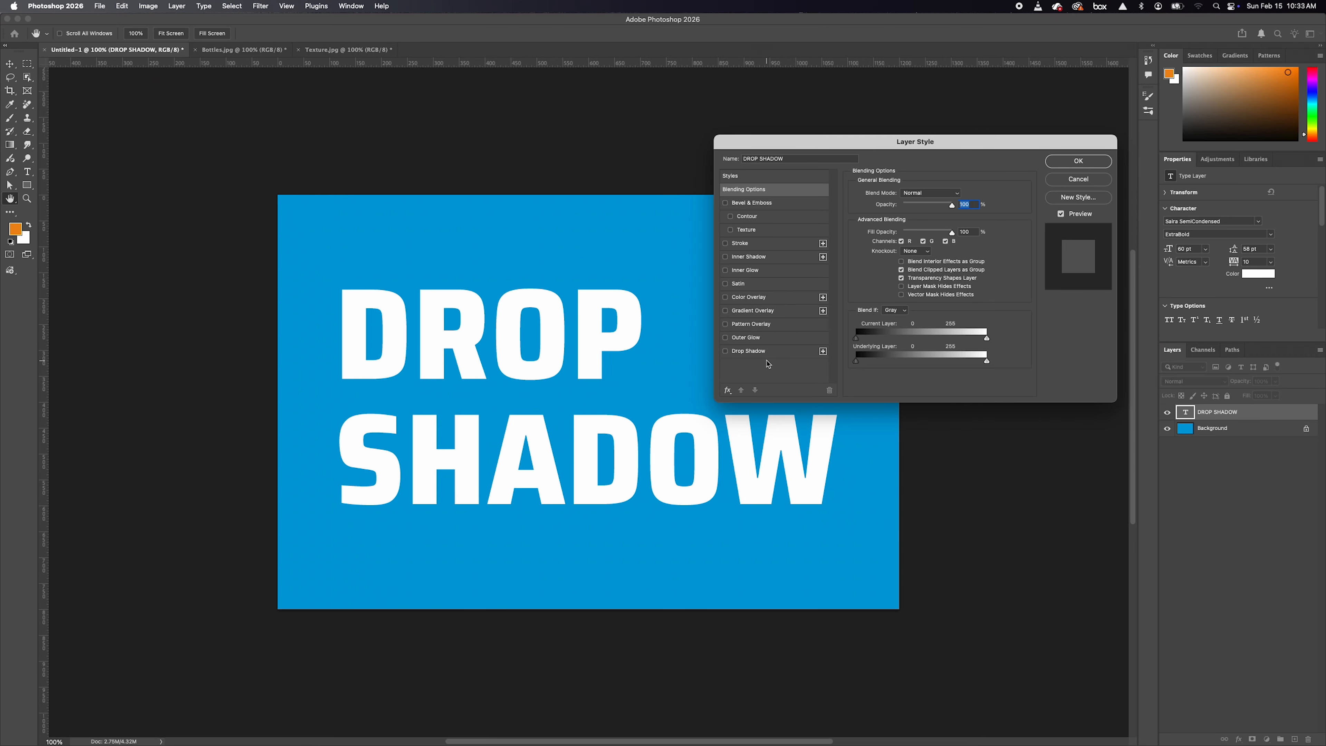
pyautogui.click(725, 351)
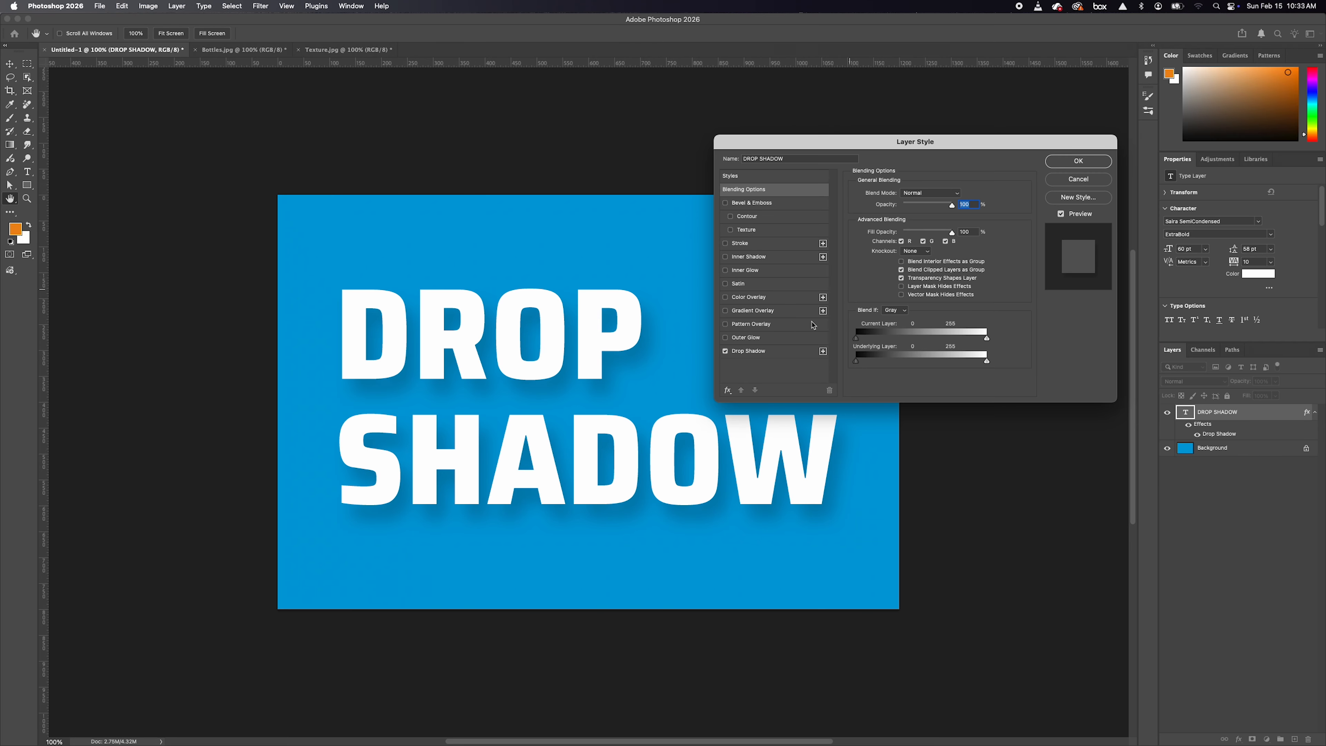
pyautogui.click(779, 352)
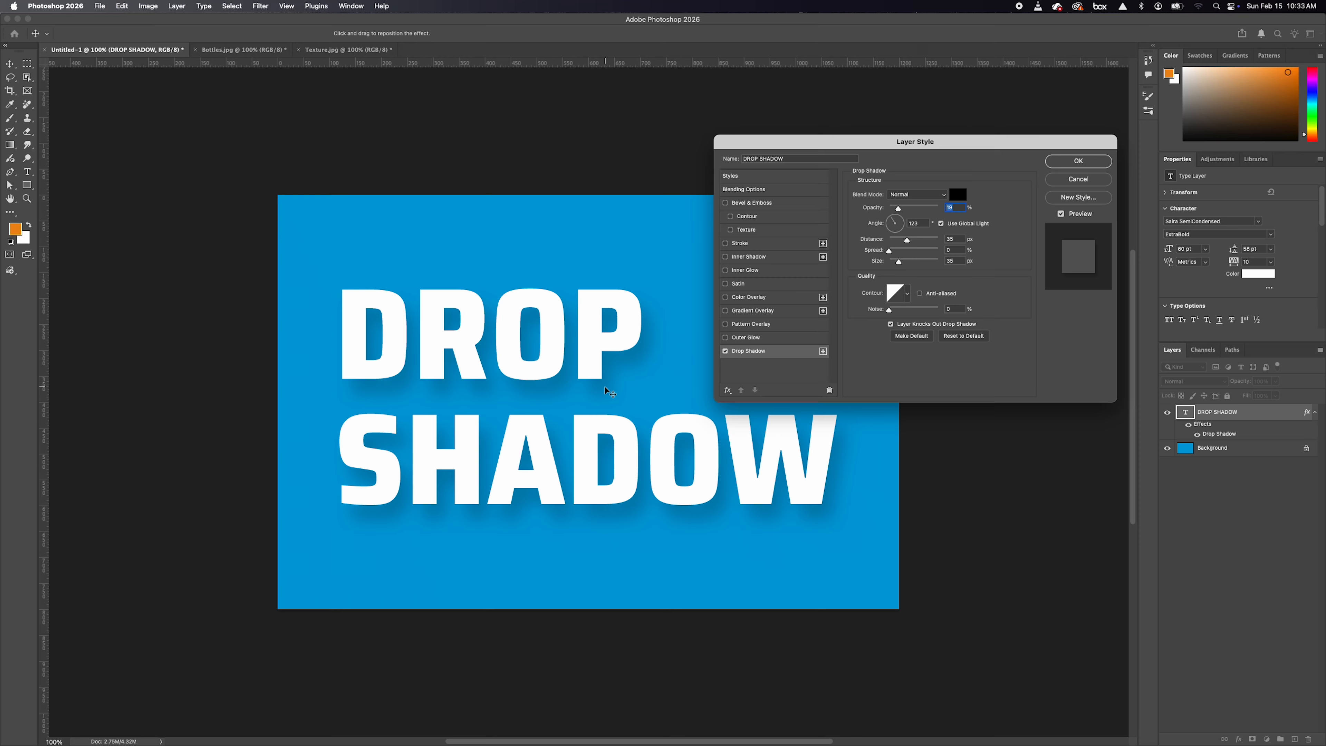
pyautogui.moveTo(607, 392)
pyautogui.mouseDown()
pyautogui.moveTo(595, 385)
pyautogui.moveTo(616, 384)
pyautogui.moveTo(601, 382)
pyautogui.mouseUp()
pyautogui.moveTo(622, 379); pyautogui.dragTo(630, 381)
# Step: Add a second drop shadow to the text with 8% opacity, 15 px distance and 10 px size
pyautogui.click(823, 352)
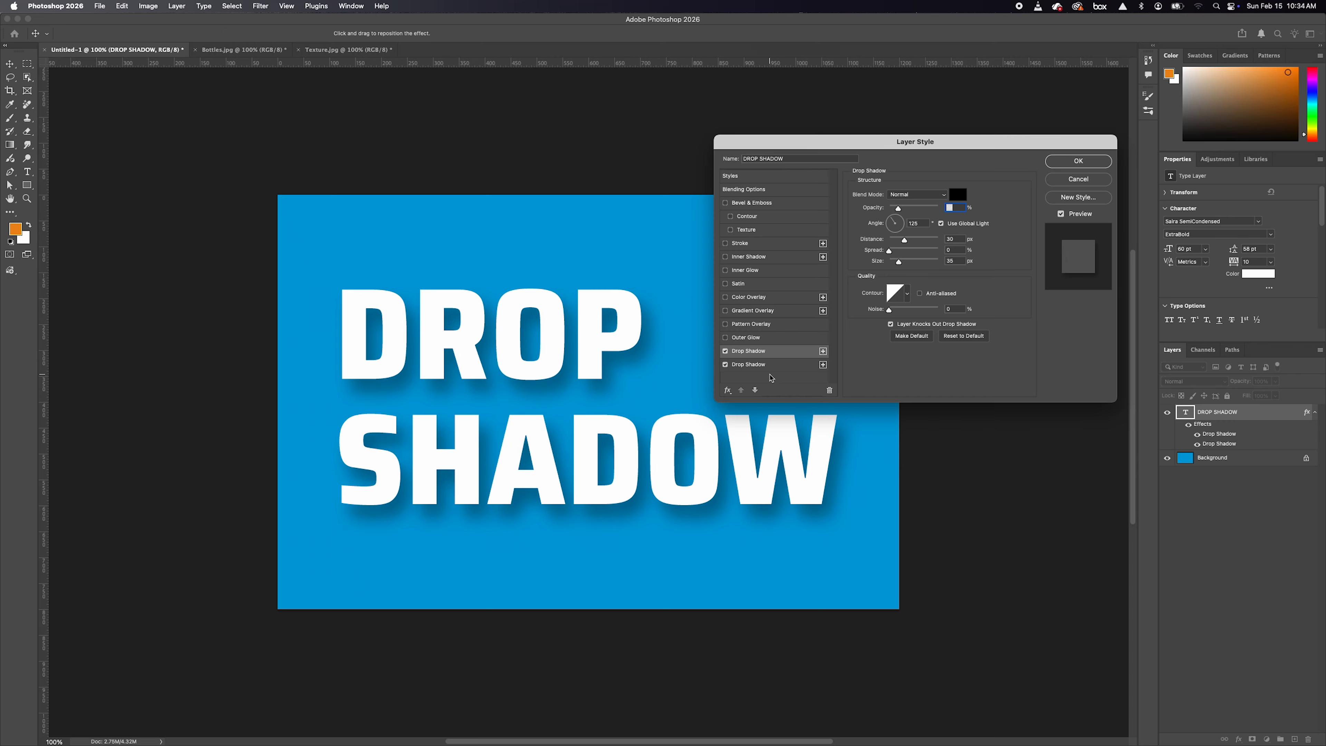
pyautogui.click(783, 367)
pyautogui.click(784, 353)
pyautogui.moveTo(899, 262); pyautogui.dragTo(894, 214)
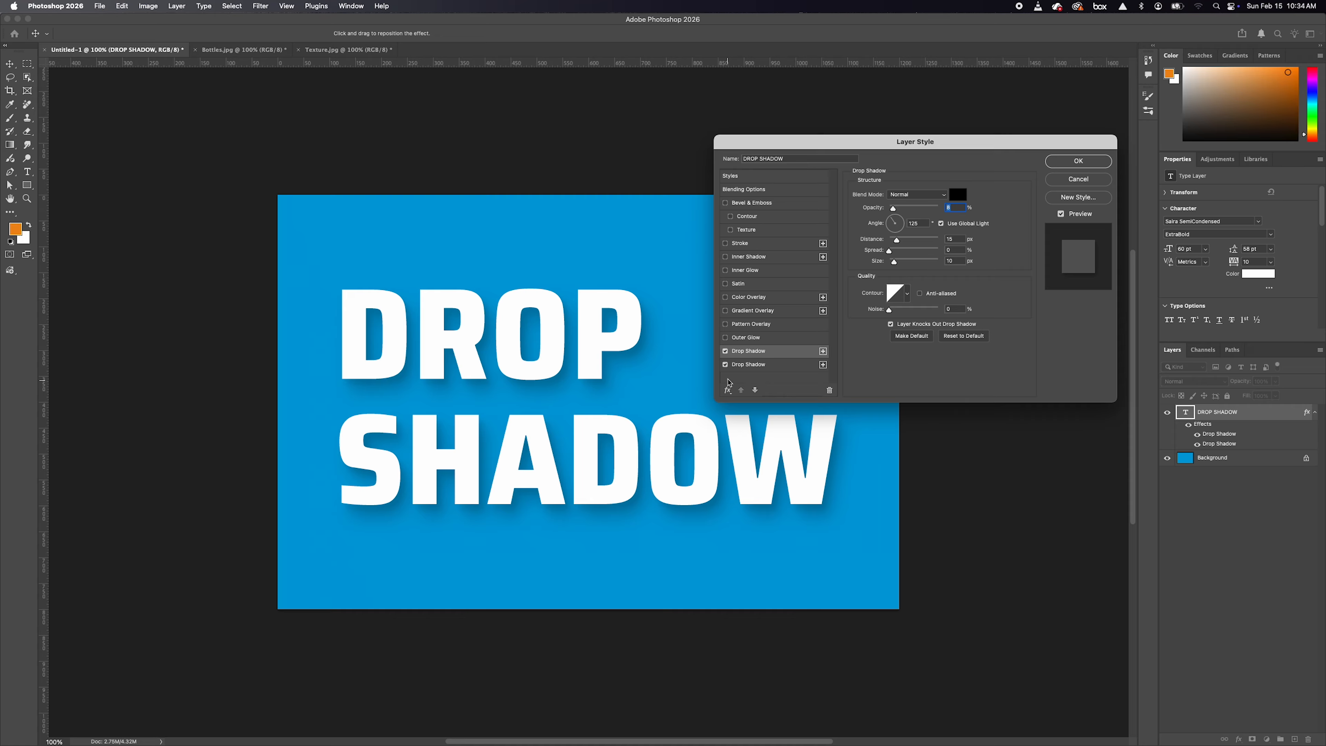
# Step: Toggle the two drop shadows off and on to compare them, and apply the layer style
pyautogui.click(726, 351)
pyautogui.click(726, 366)
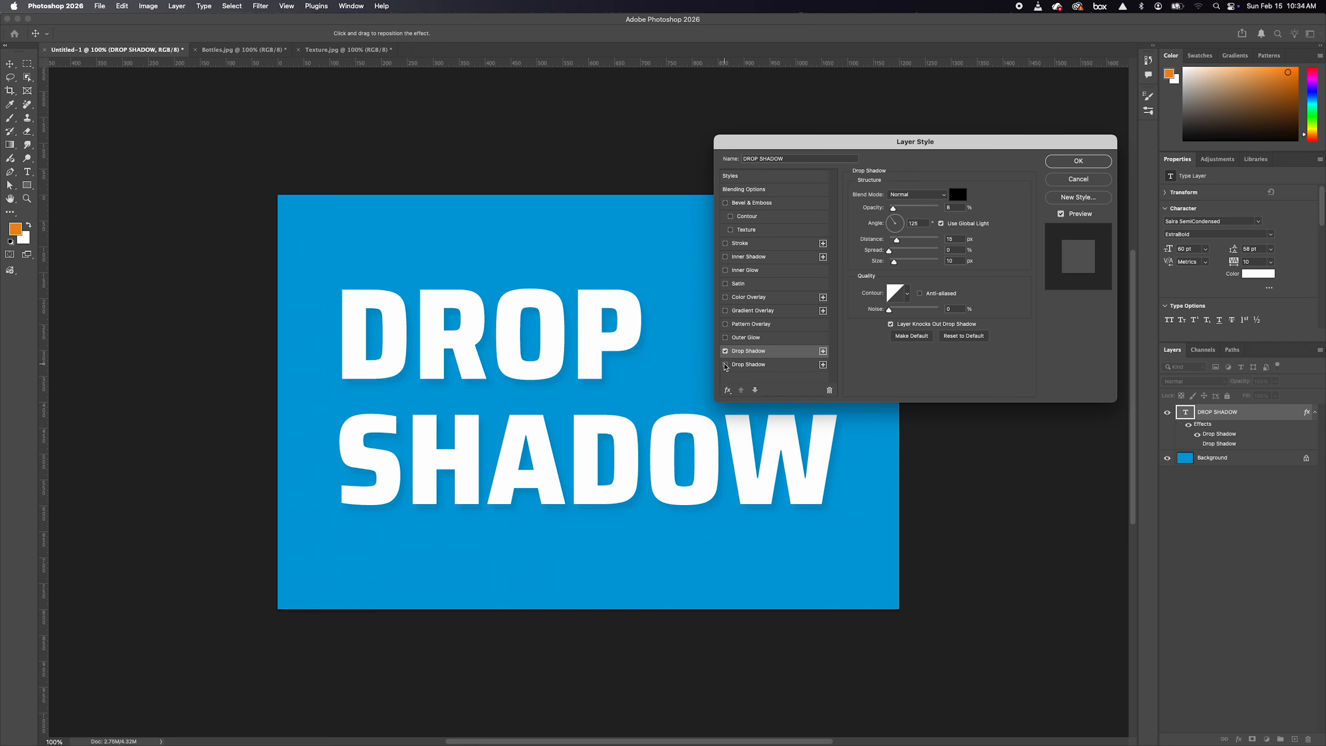
pyautogui.click(726, 365)
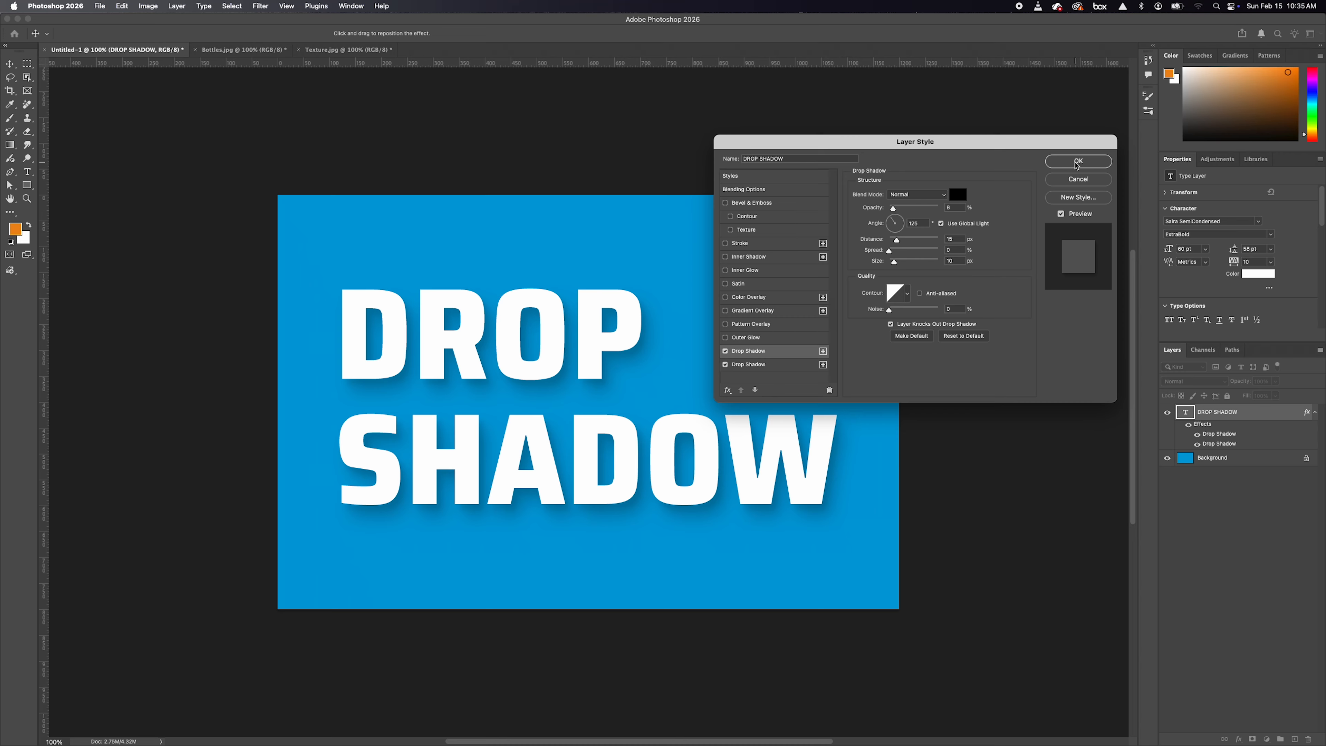
pyautogui.click(1076, 162)
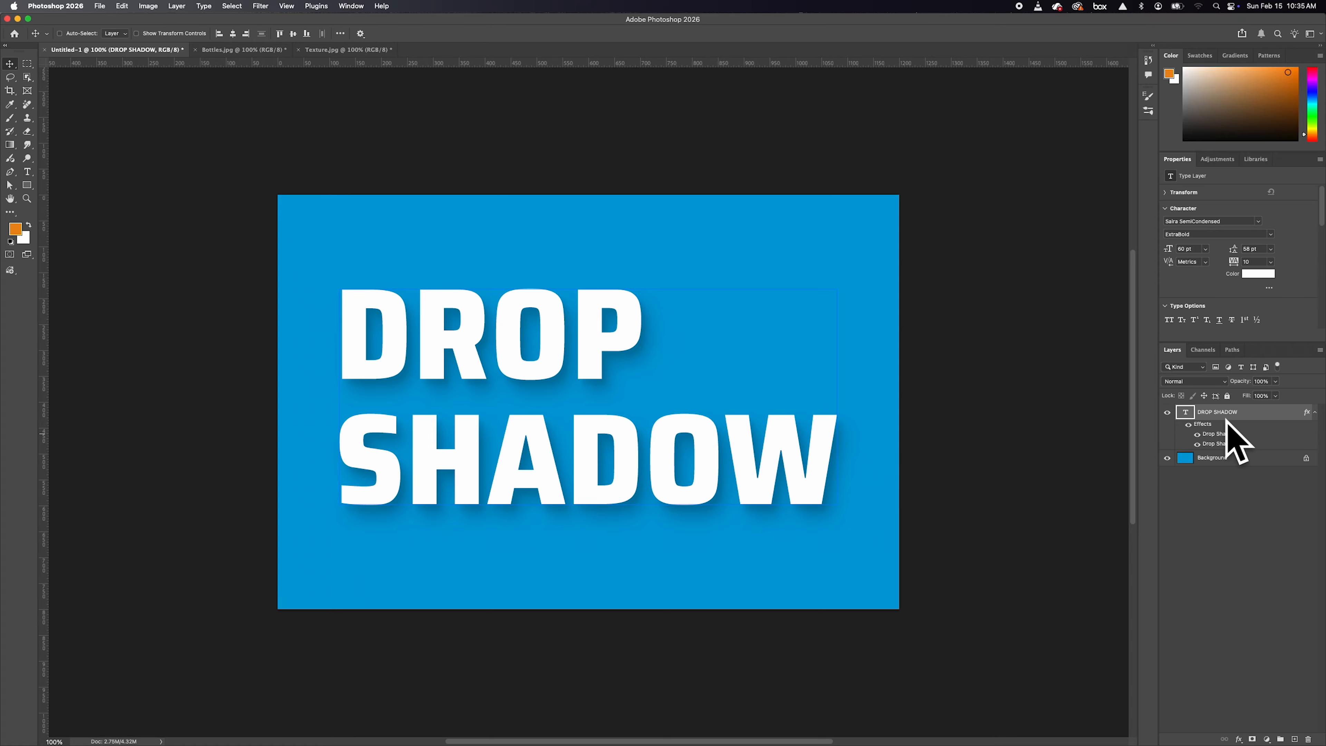
# Step: Toggle the visibility of the individual shadow effects and delete all effects from the DROP SHADOW layer
pyautogui.click(1196, 434)
pyautogui.click(1197, 445)
pyautogui.click(1198, 445)
pyautogui.moveTo(1306, 414); pyautogui.dragTo(1308, 739)
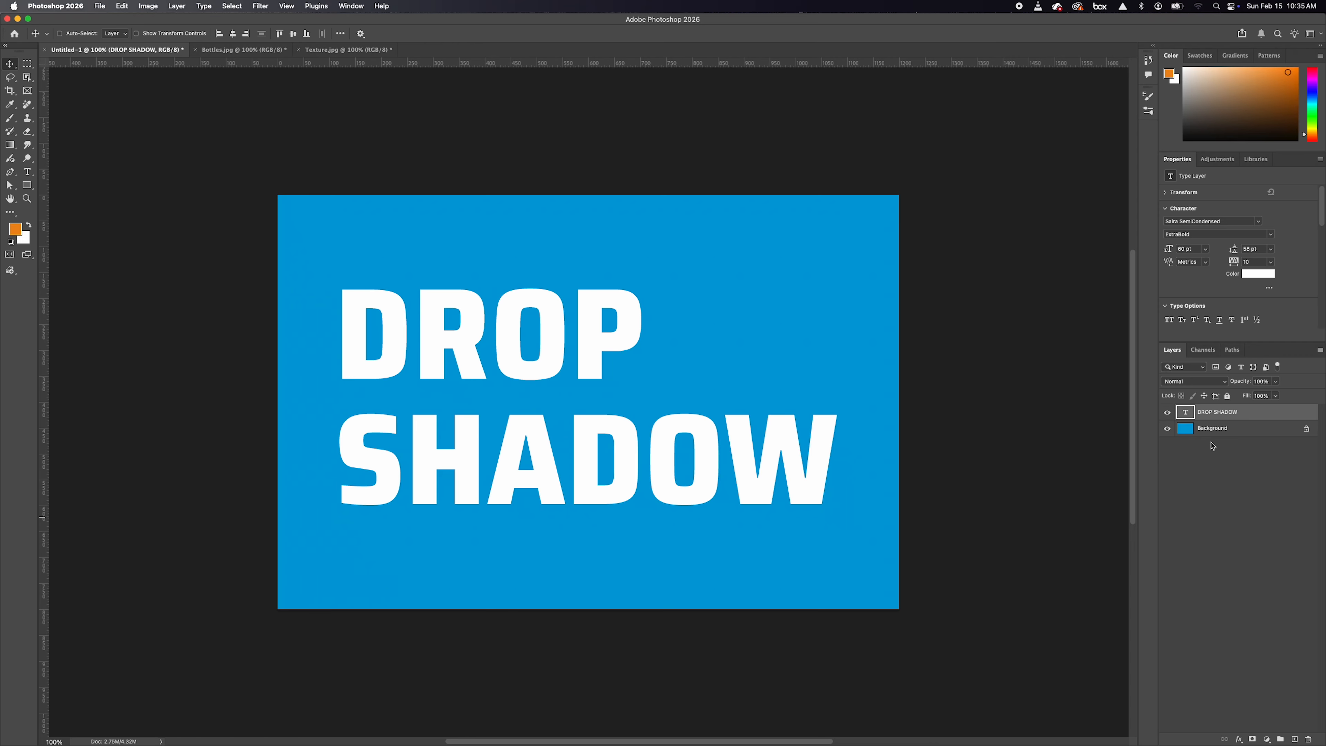
pyautogui.click(1227, 465)
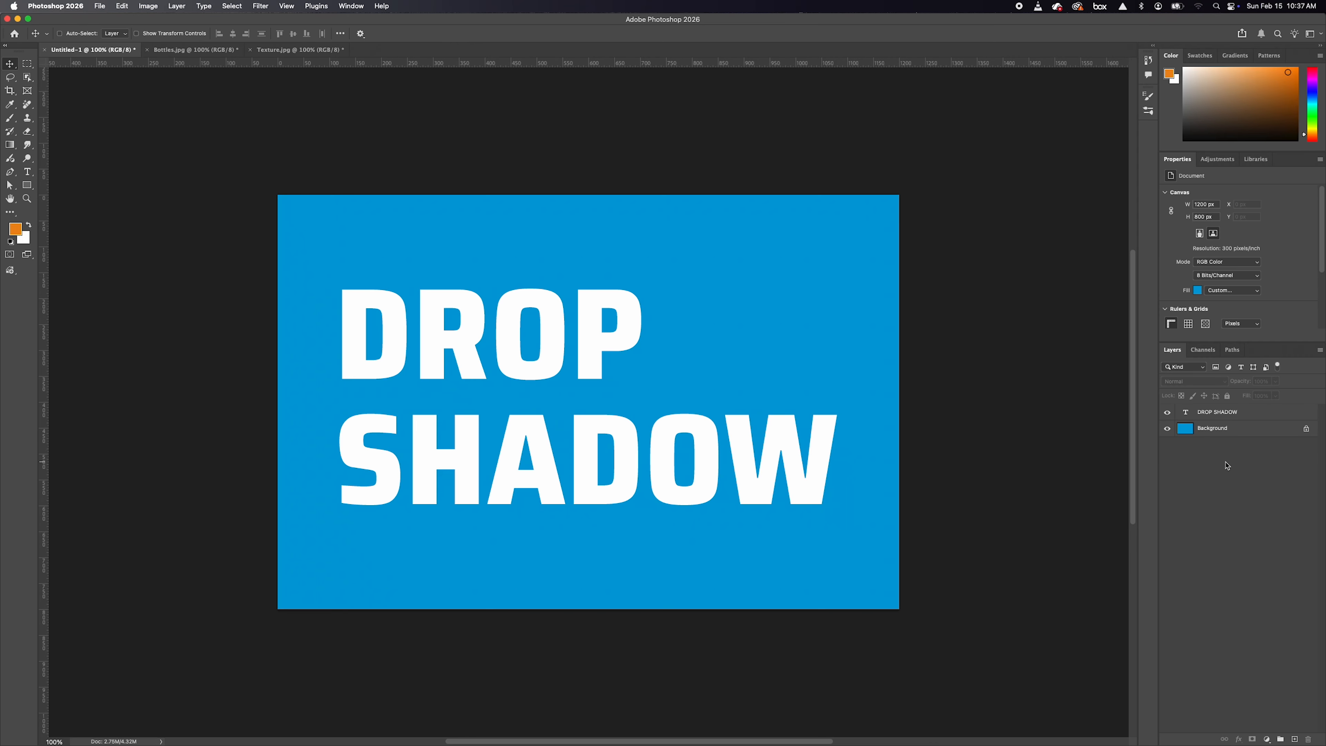
# Step: Load the text's outline as a selection, create a black (000000) Solid Color fill layer from it and place it beneath the text layer
pyautogui.click(1273, 416)
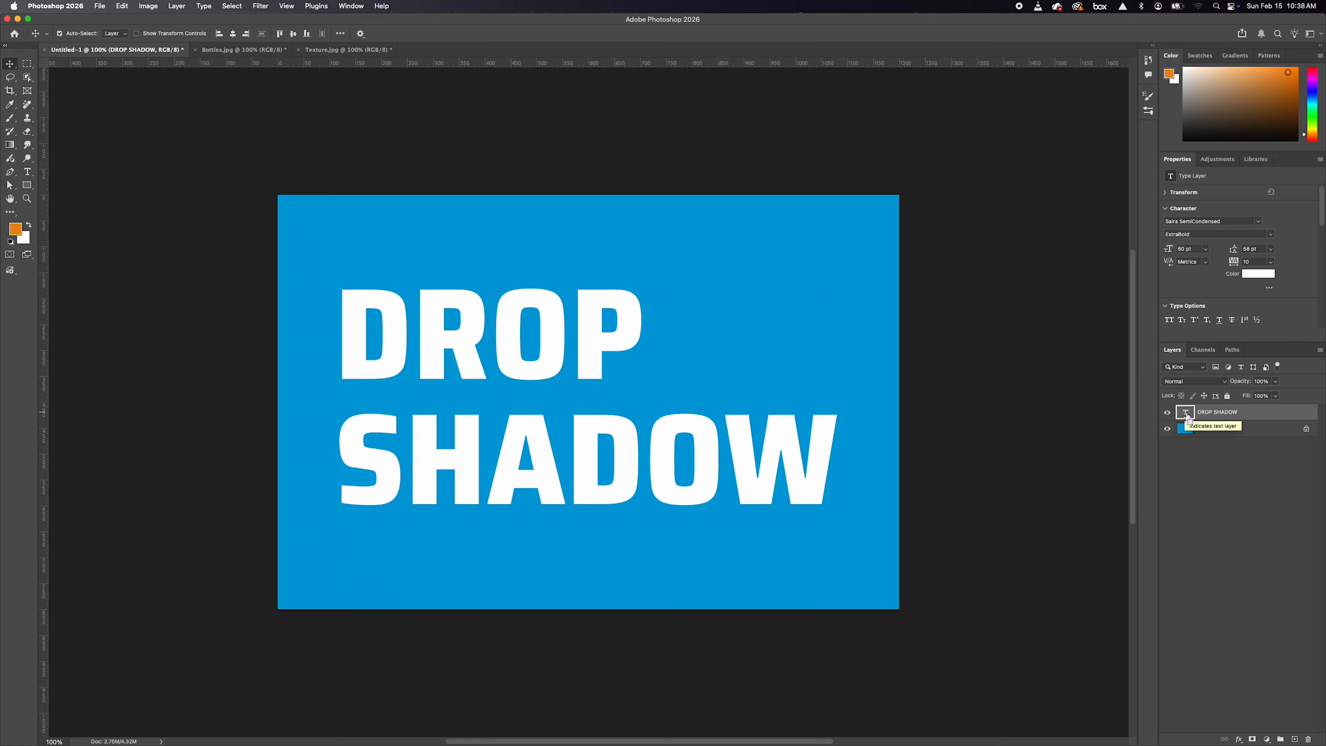
pyautogui.keyDown('super'); pyautogui.click(1187, 414); pyautogui.keyUp('super')
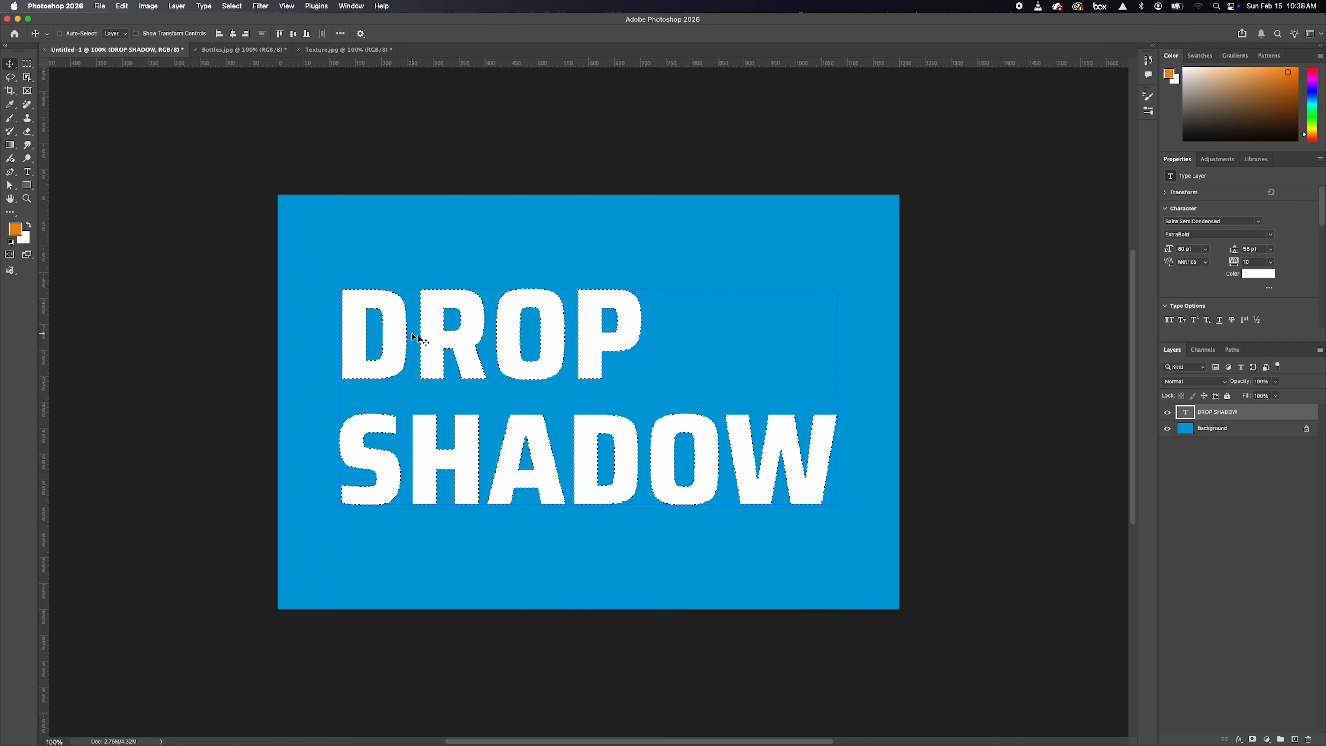
pyautogui.click(1267, 740)
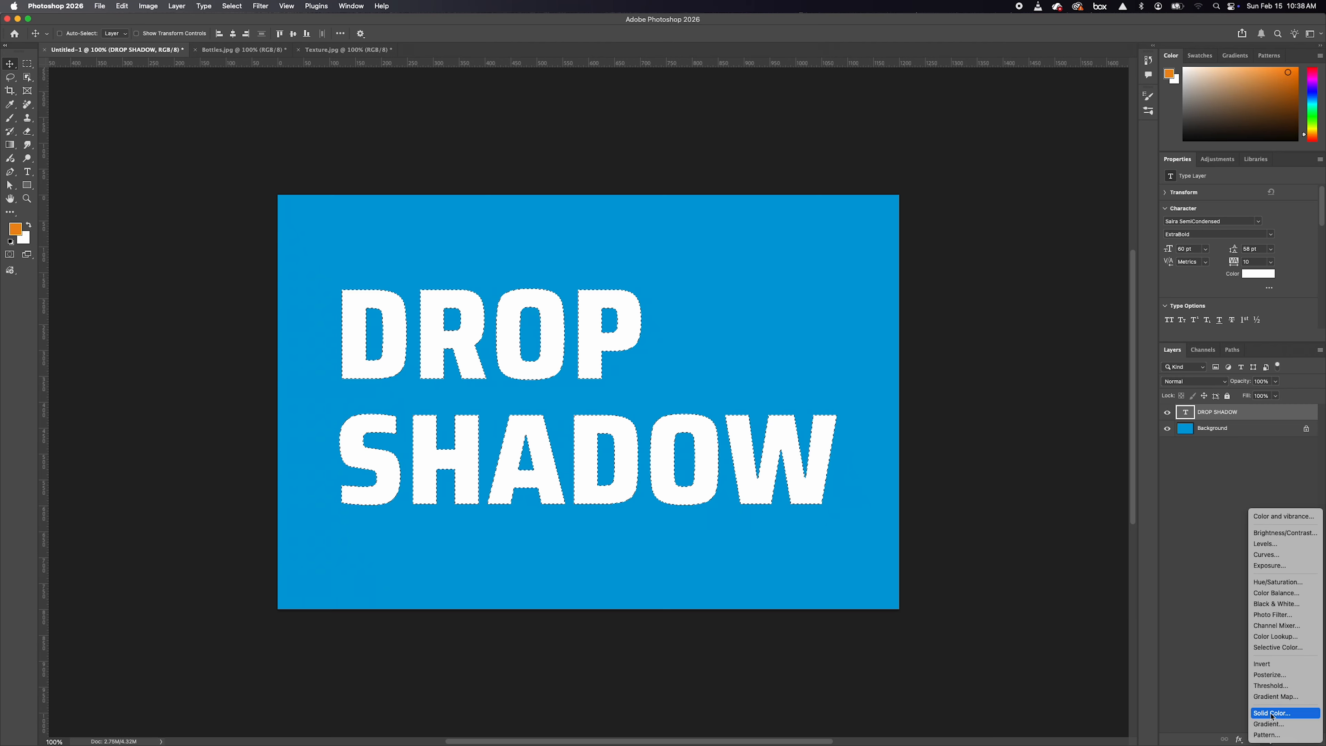
pyautogui.click(1274, 714)
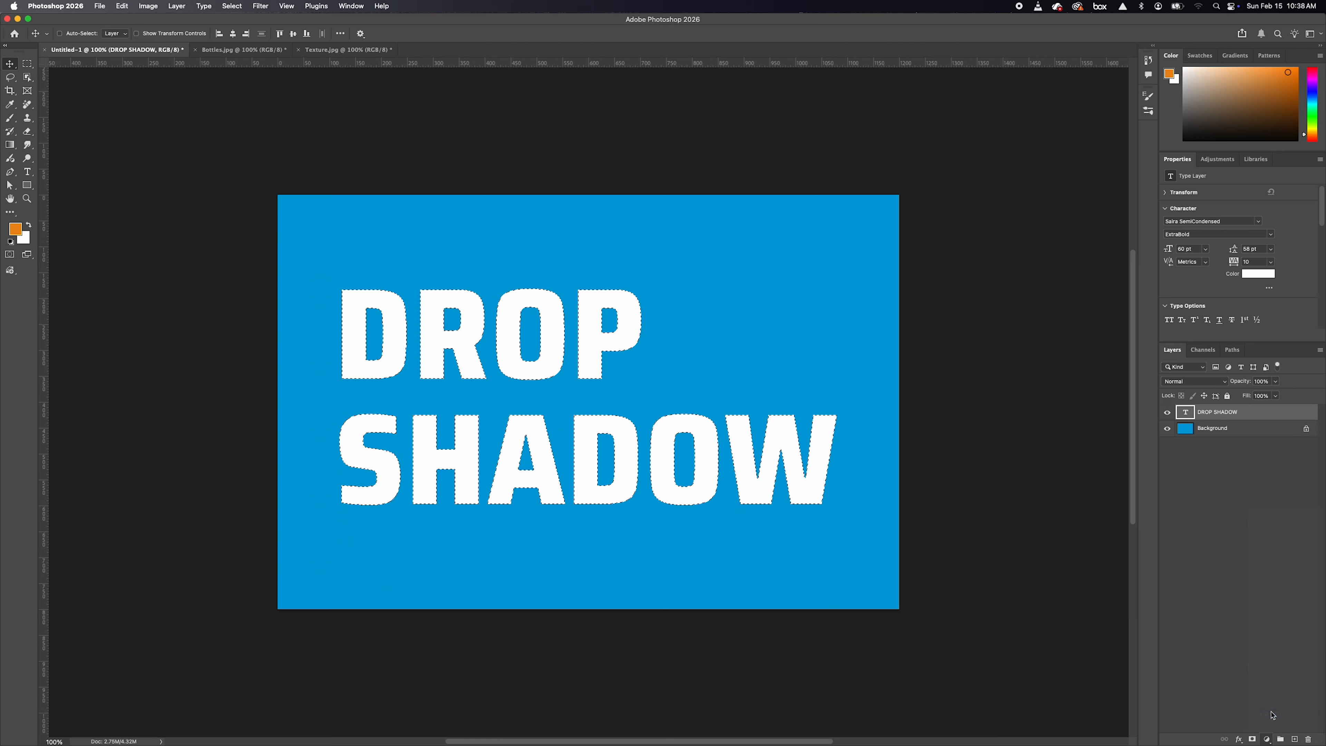
pyautogui.click(889, 614)
pyautogui.moveTo(889, 613); pyautogui.dragTo(883, 619)
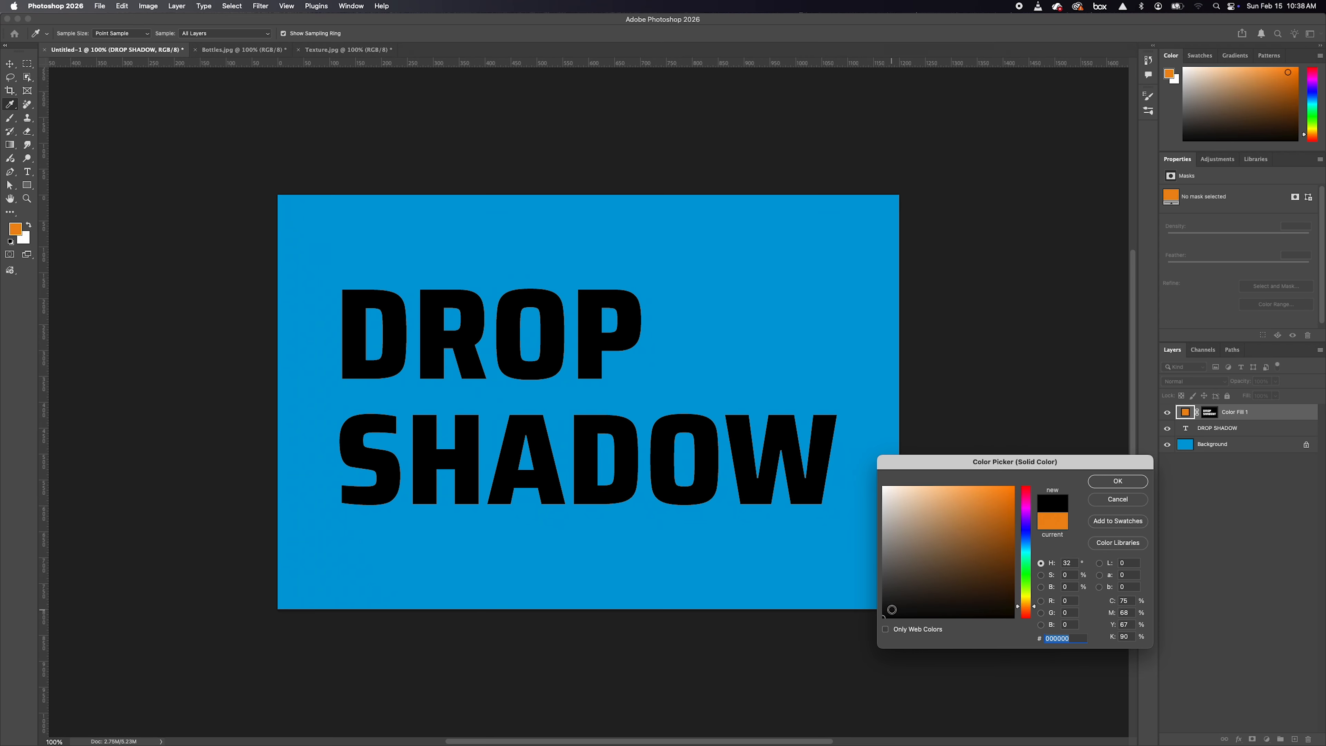
pyautogui.click(1118, 482)
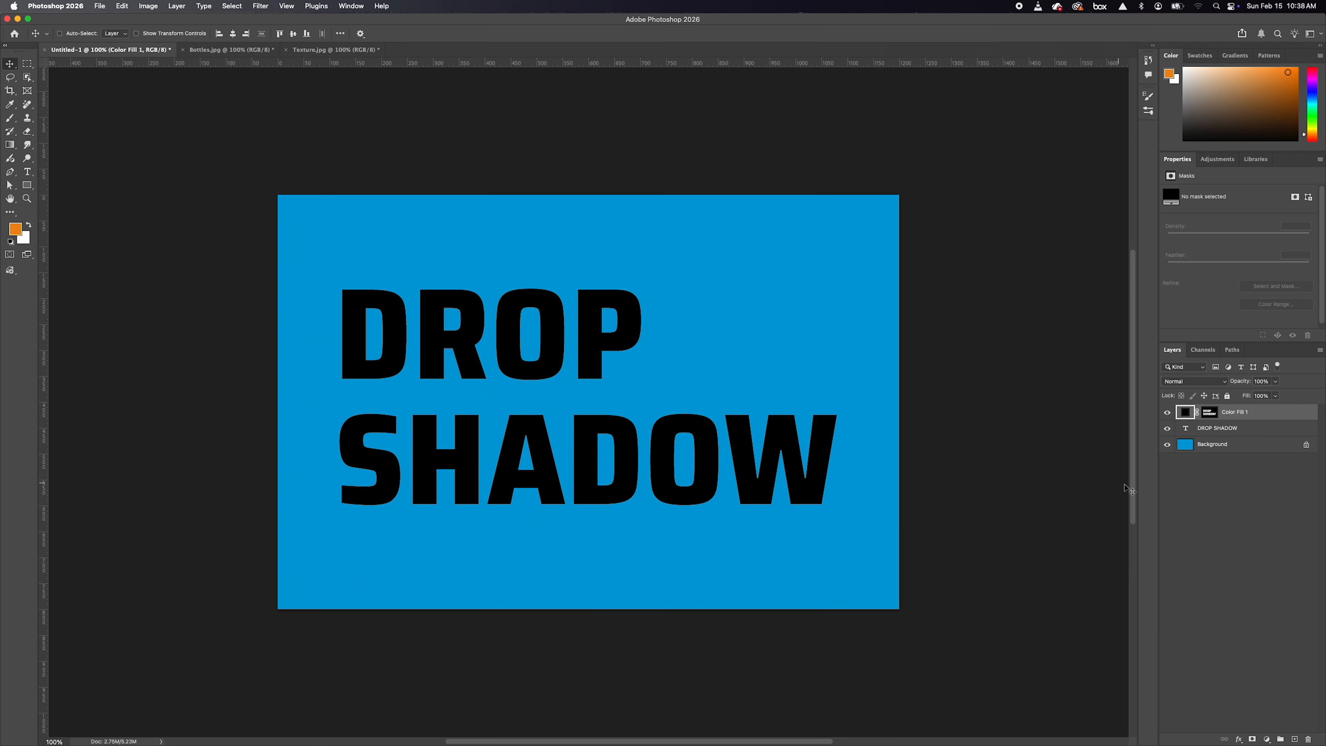
pyautogui.moveTo(1252, 413); pyautogui.dragTo(1256, 438)
pyautogui.click(1252, 417)
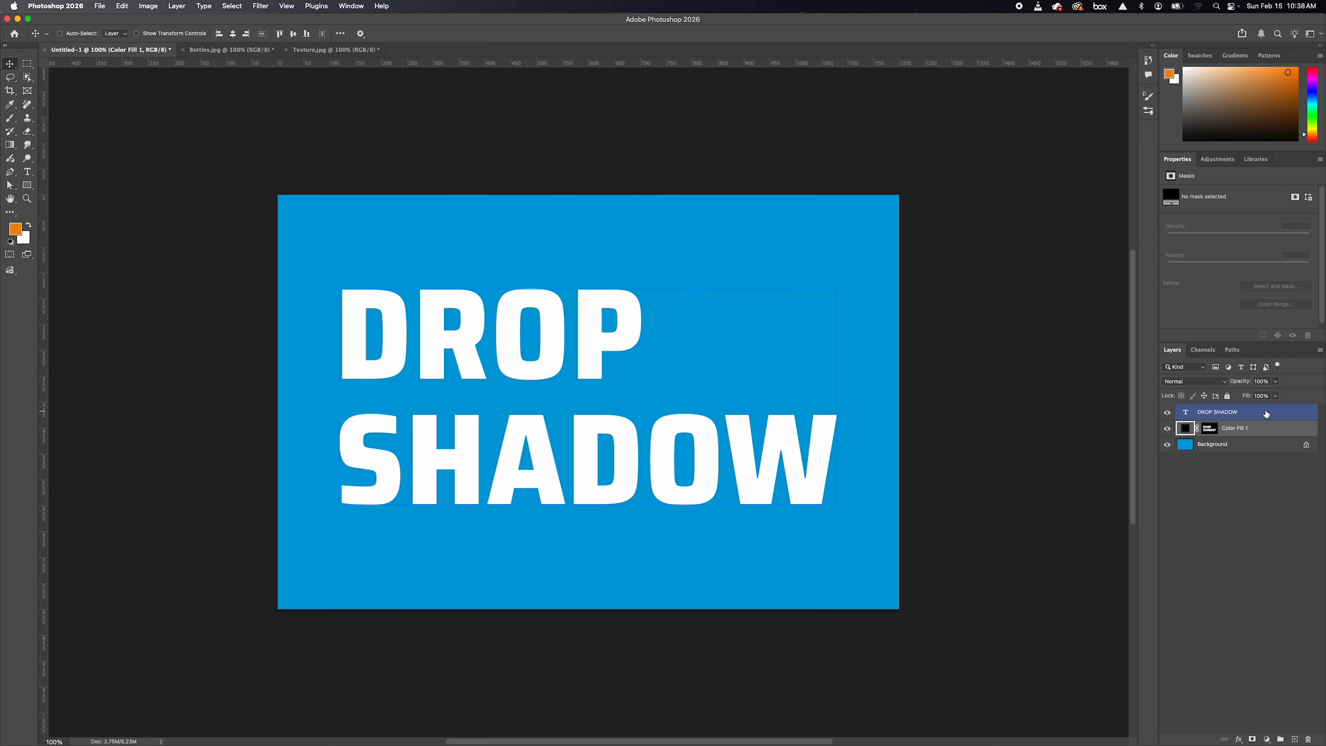
# Step: Feather the black fill layer's mask to soften the edges of the shadow behind the text
pyautogui.click(1210, 428)
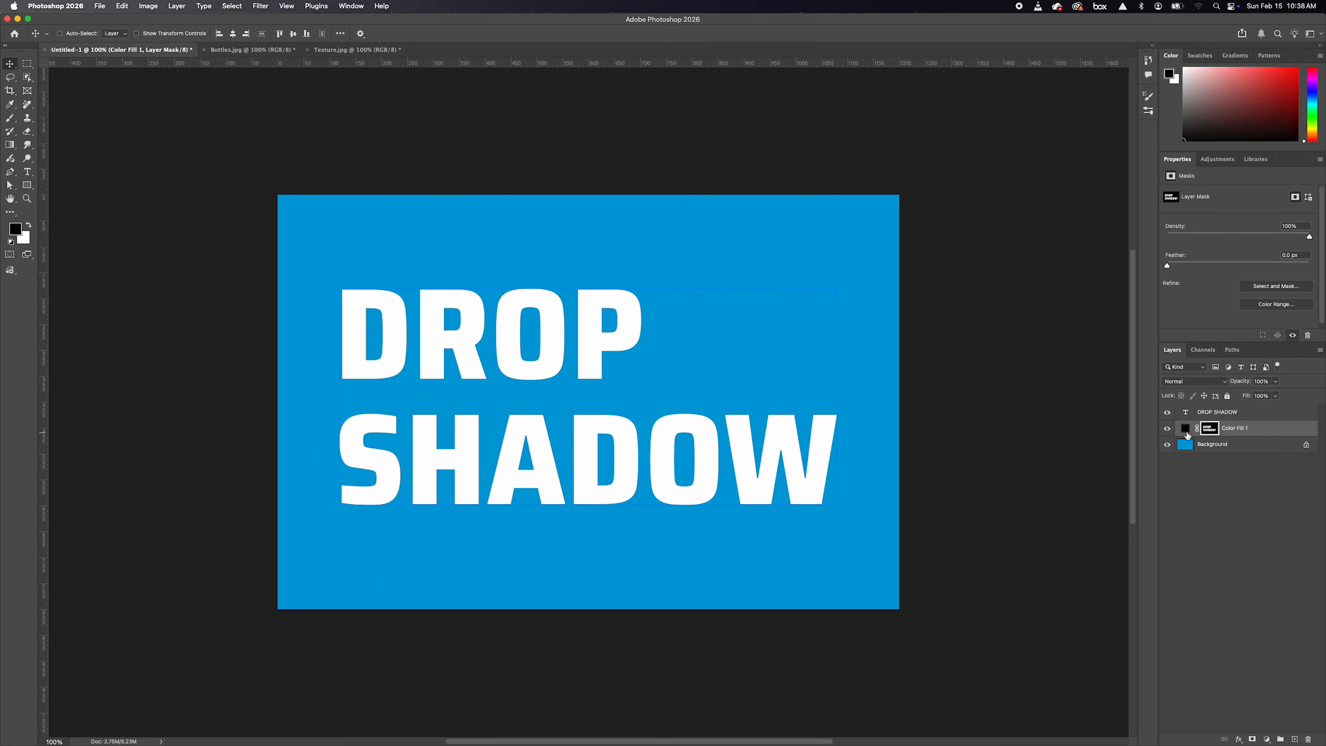
pyautogui.click(1185, 430)
pyautogui.click(1210, 432)
pyautogui.click(351, 6)
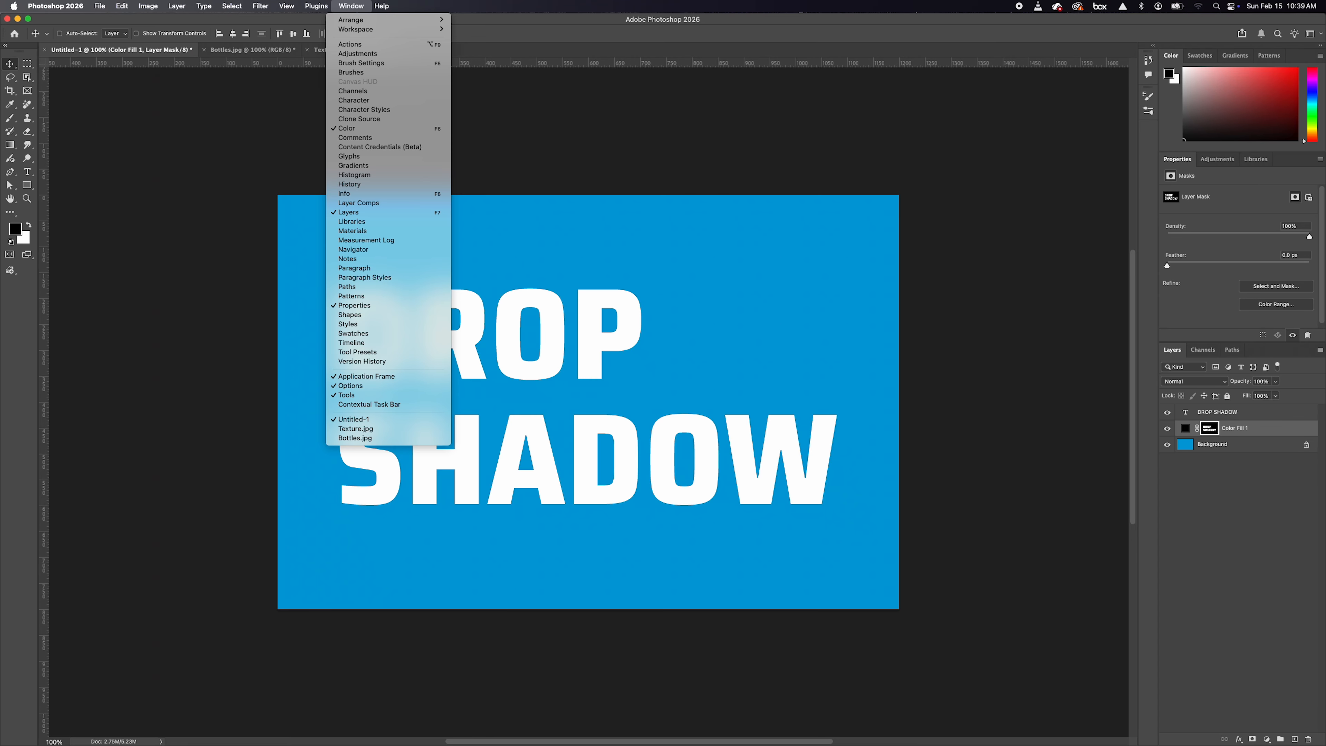
pyautogui.click(998, 360)
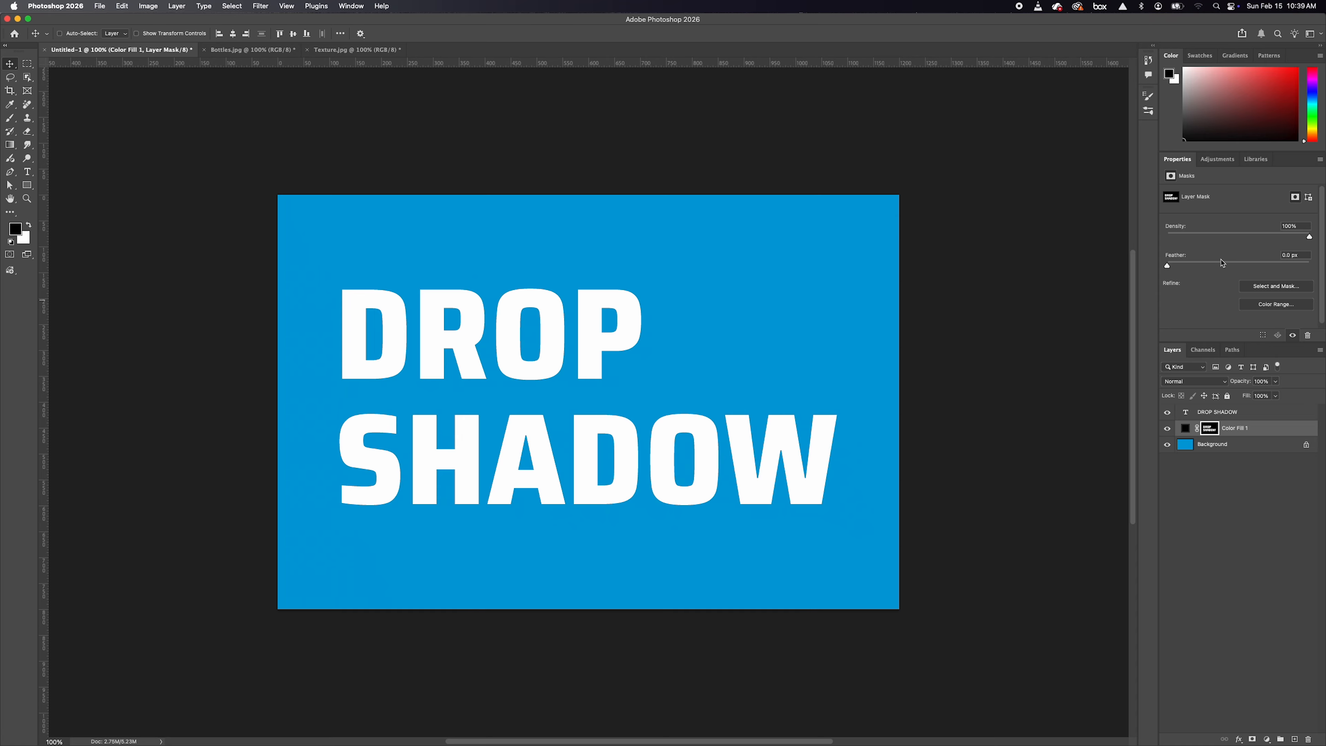
pyautogui.moveTo(1168, 267); pyautogui.dragTo(1219, 267)
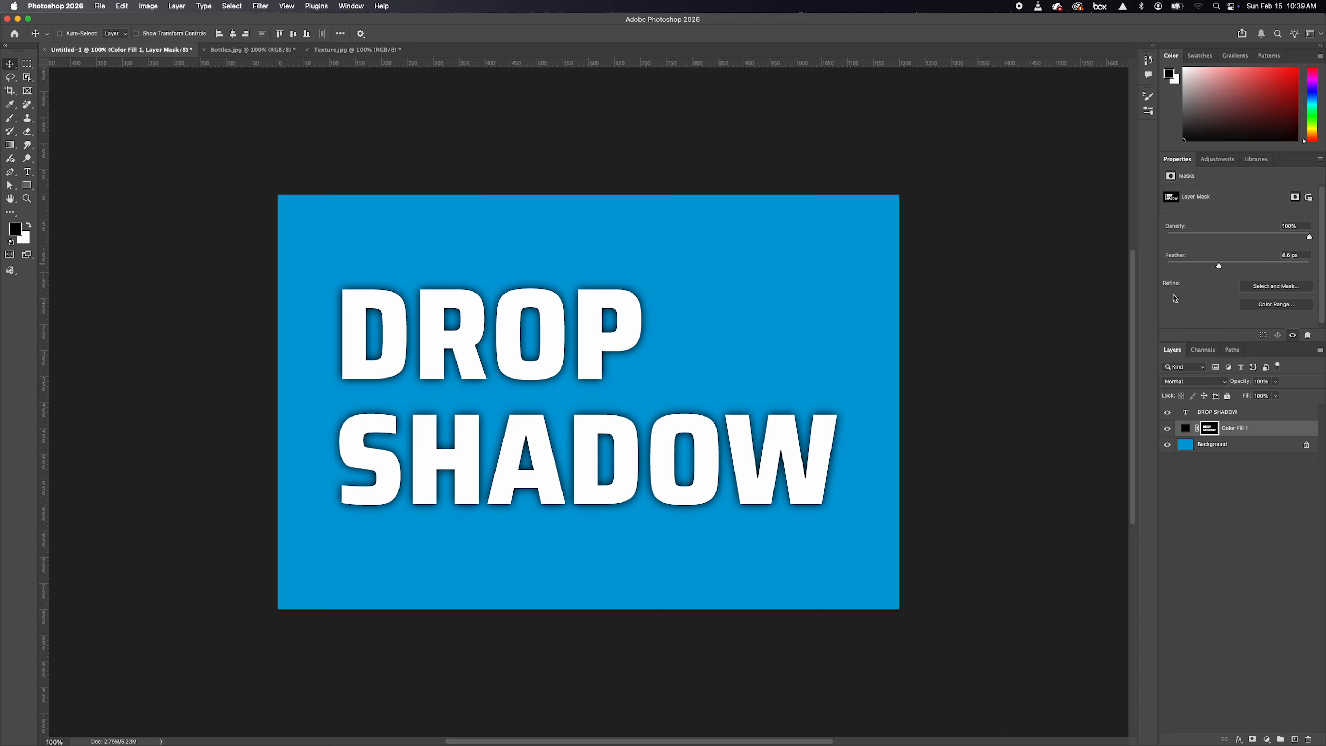
# Step: Offset the feathered shadow slightly down and right of the text, and lower its layer opacity to 35%
pyautogui.moveTo(810, 509); pyautogui.dragTo(813, 518)
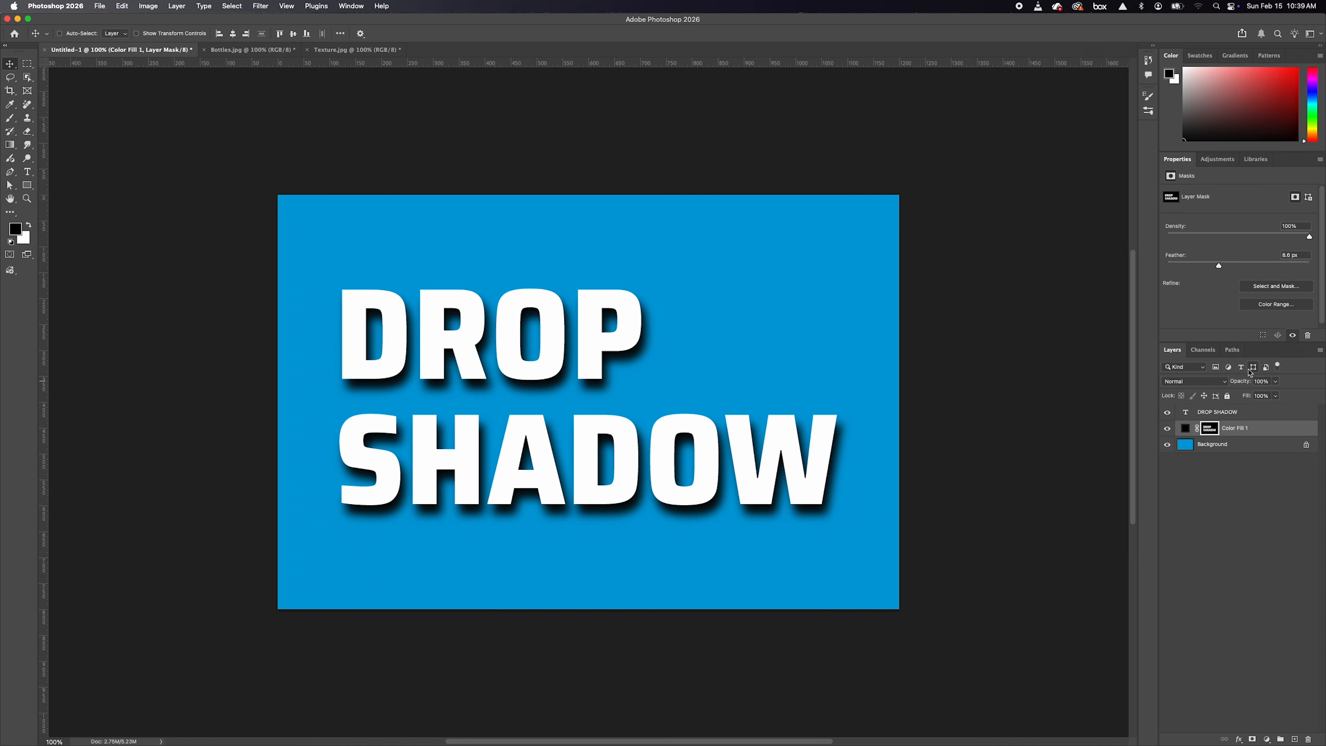
pyautogui.moveTo(1242, 385)
pyautogui.mouseDown()
pyautogui.moveTo(1208, 388)
pyautogui.moveTo(1238, 385)
pyautogui.mouseUp()
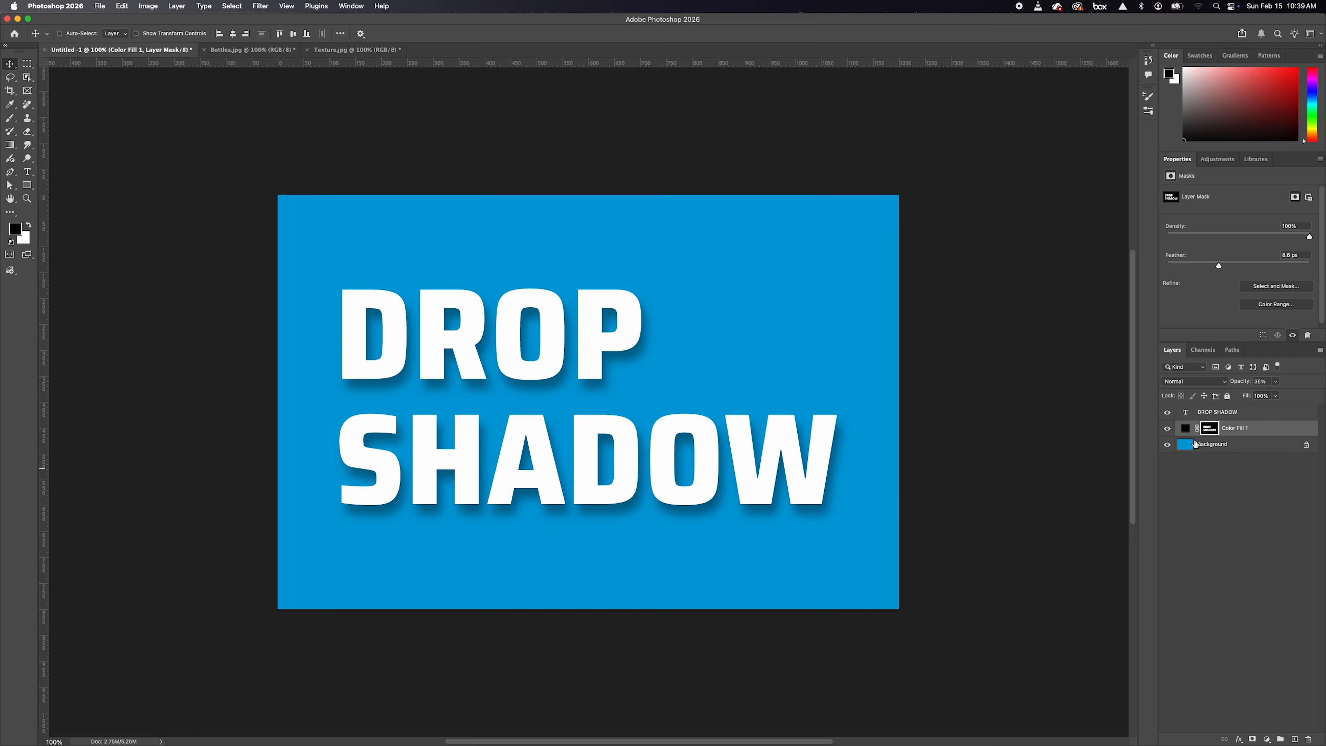
# Step: Change the shadow fill layer's color to purple (9930ca)
pyautogui.click(1185, 428)
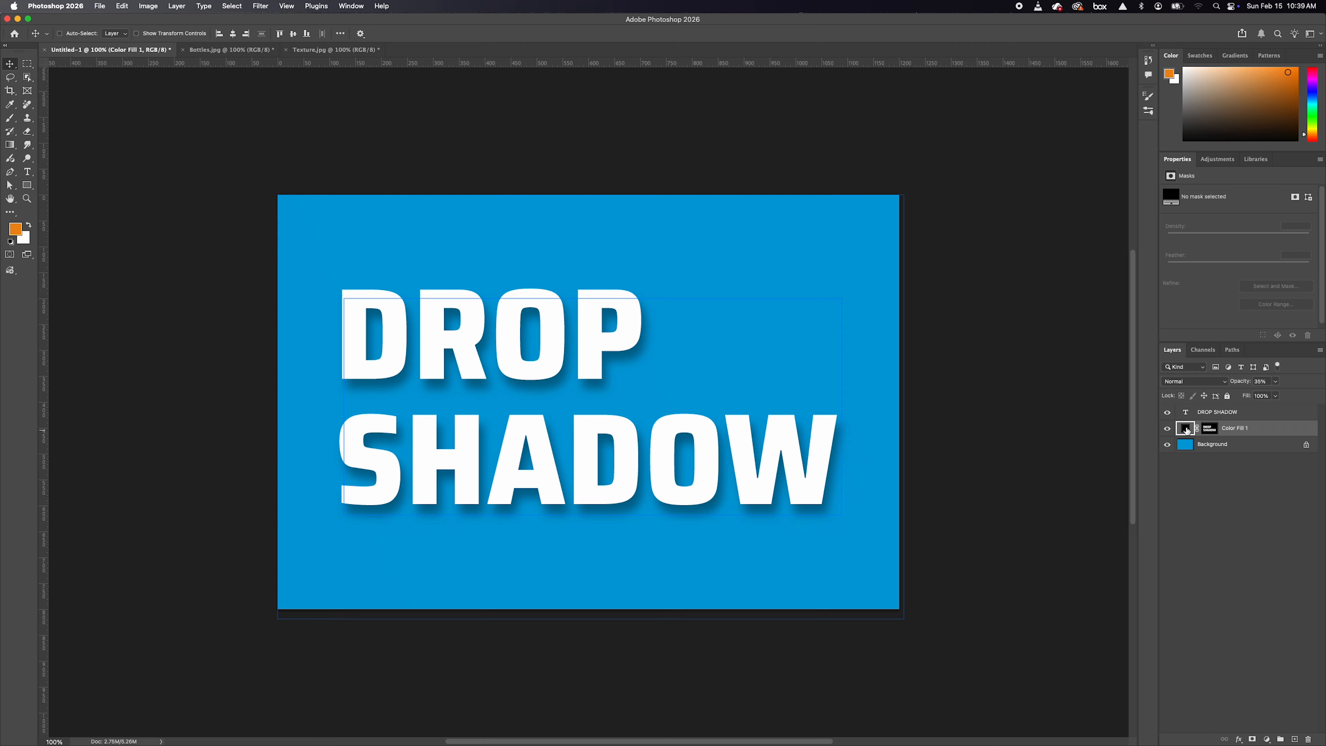
pyautogui.doubleClick(1186, 429)
pyautogui.click(981, 516)
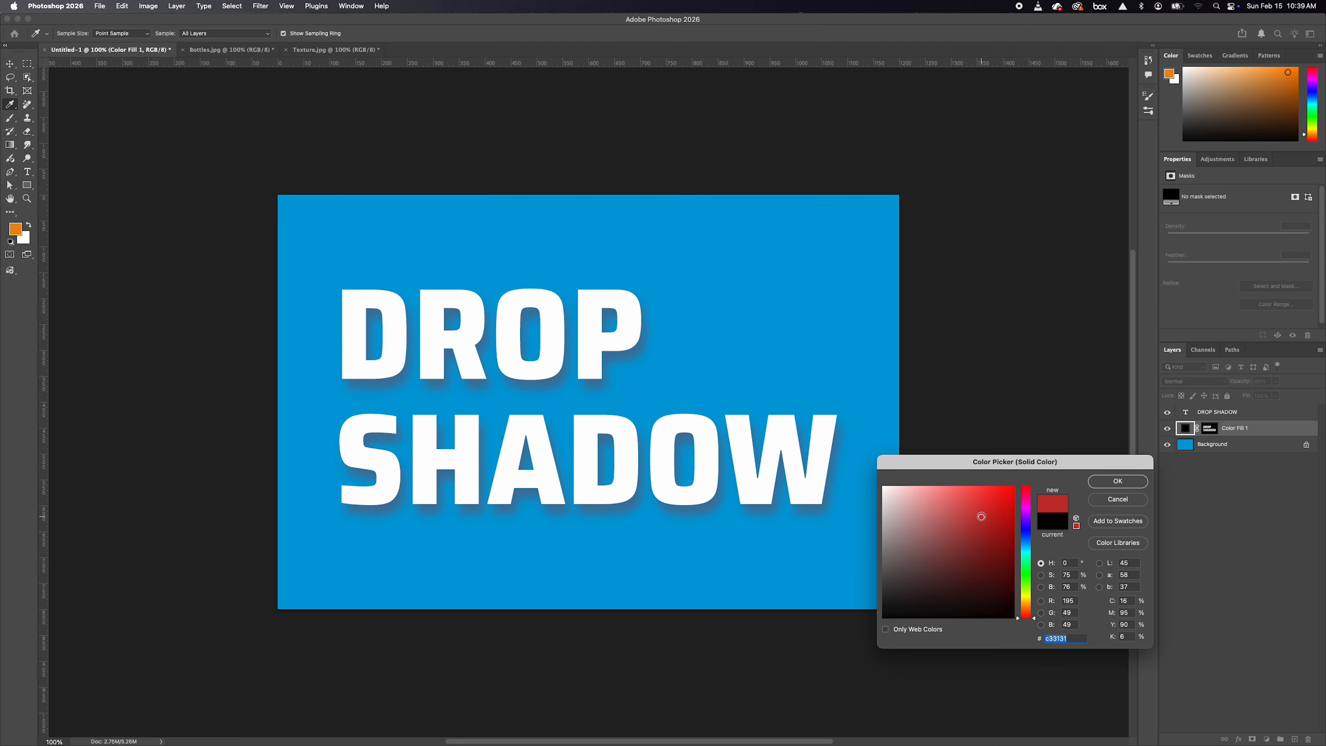
pyautogui.moveTo(1026, 541)
pyautogui.mouseDown()
pyautogui.moveTo(1028, 518)
pyautogui.moveTo(974, 525)
pyautogui.moveTo(983, 513)
pyautogui.mouseUp()
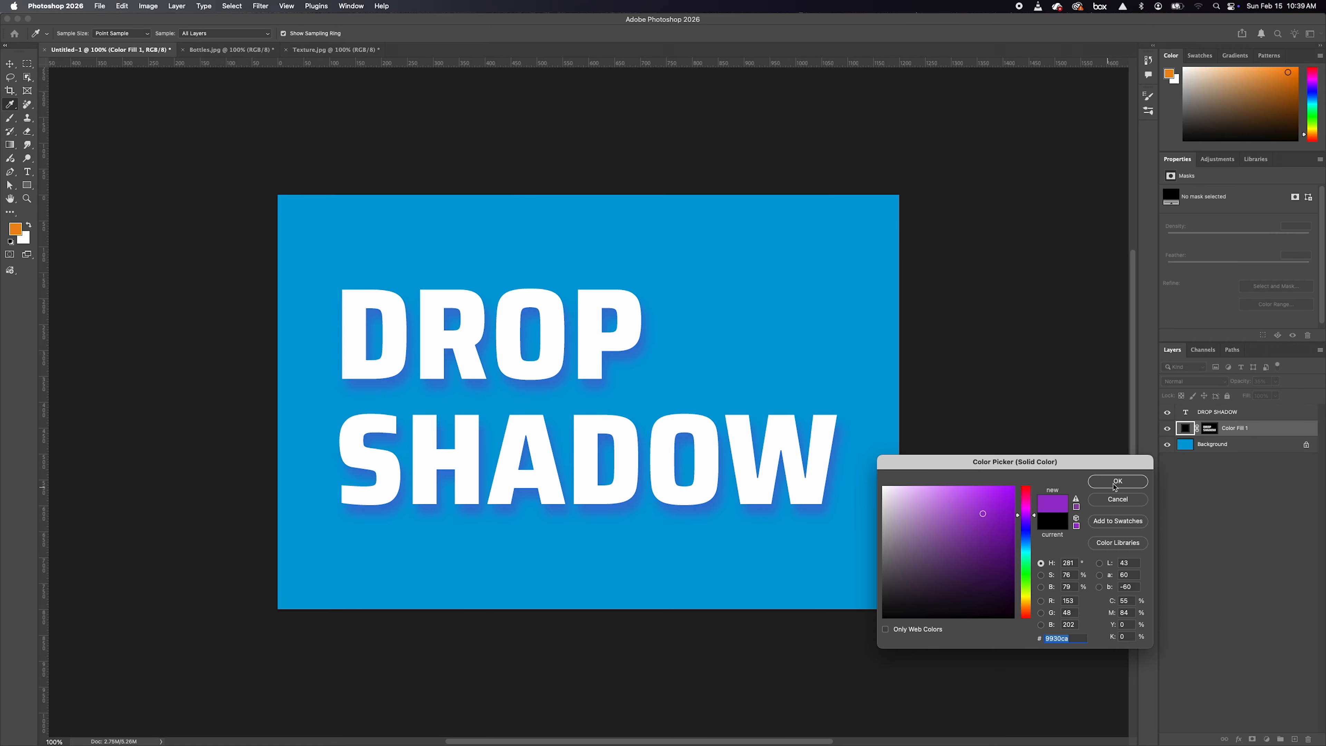
pyautogui.click(1114, 483)
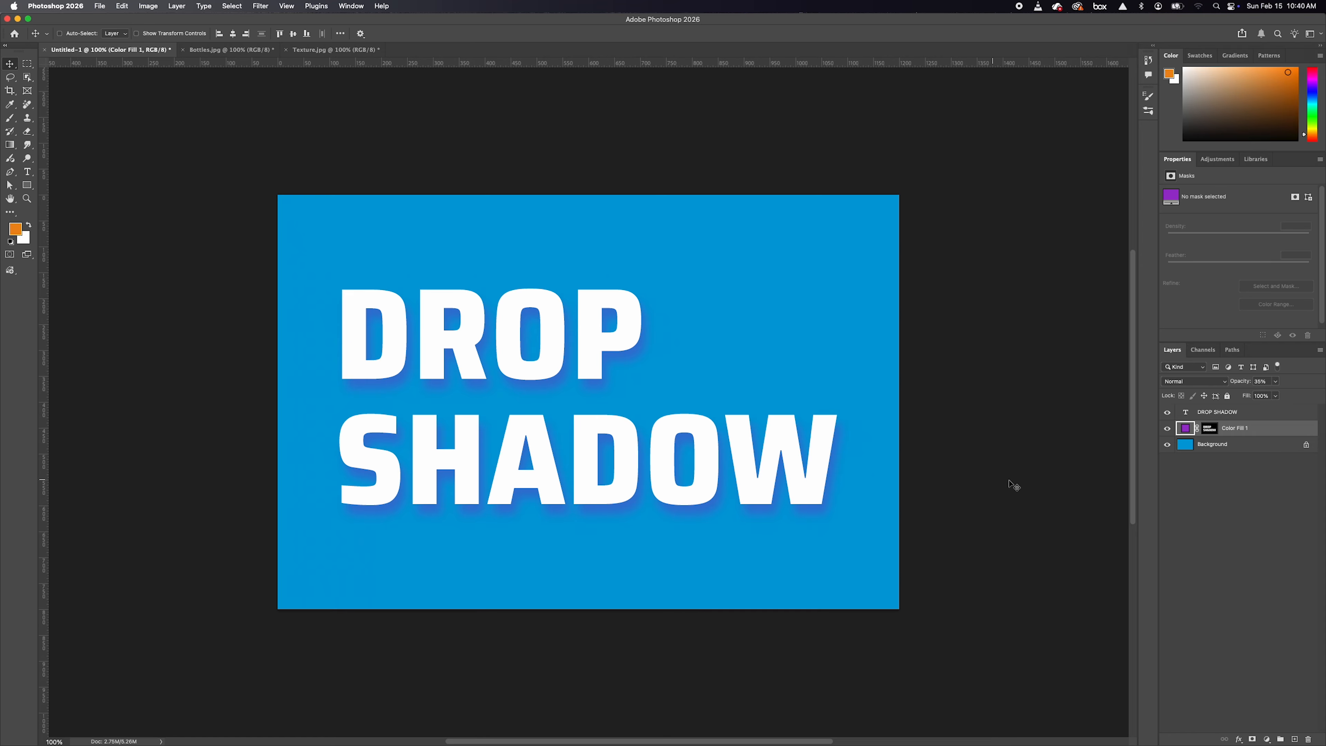
# Step: Delete the purple color fill layer
pyautogui.moveTo(1300, 428); pyautogui.dragTo(1307, 739)
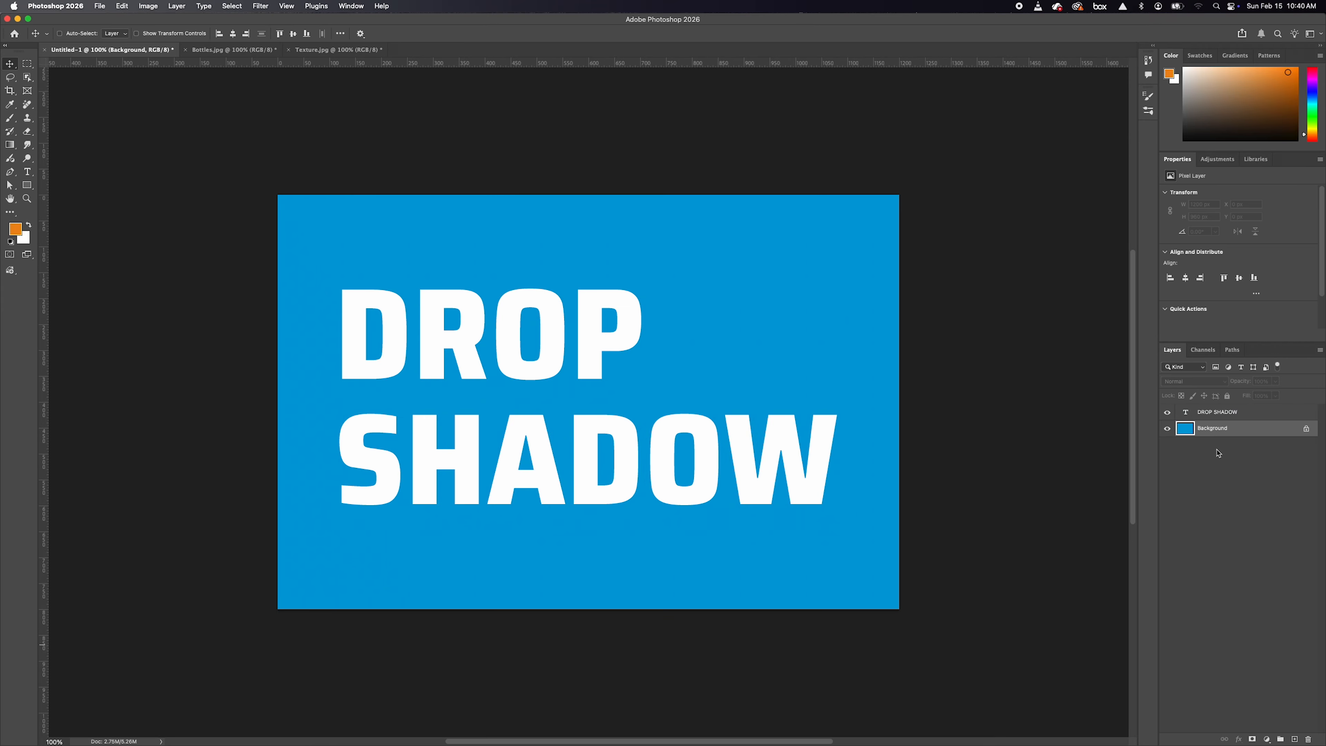
# Step: Duplicate the DROP SHADOW text layer and place the copy beneath the original
pyautogui.click(1222, 413)
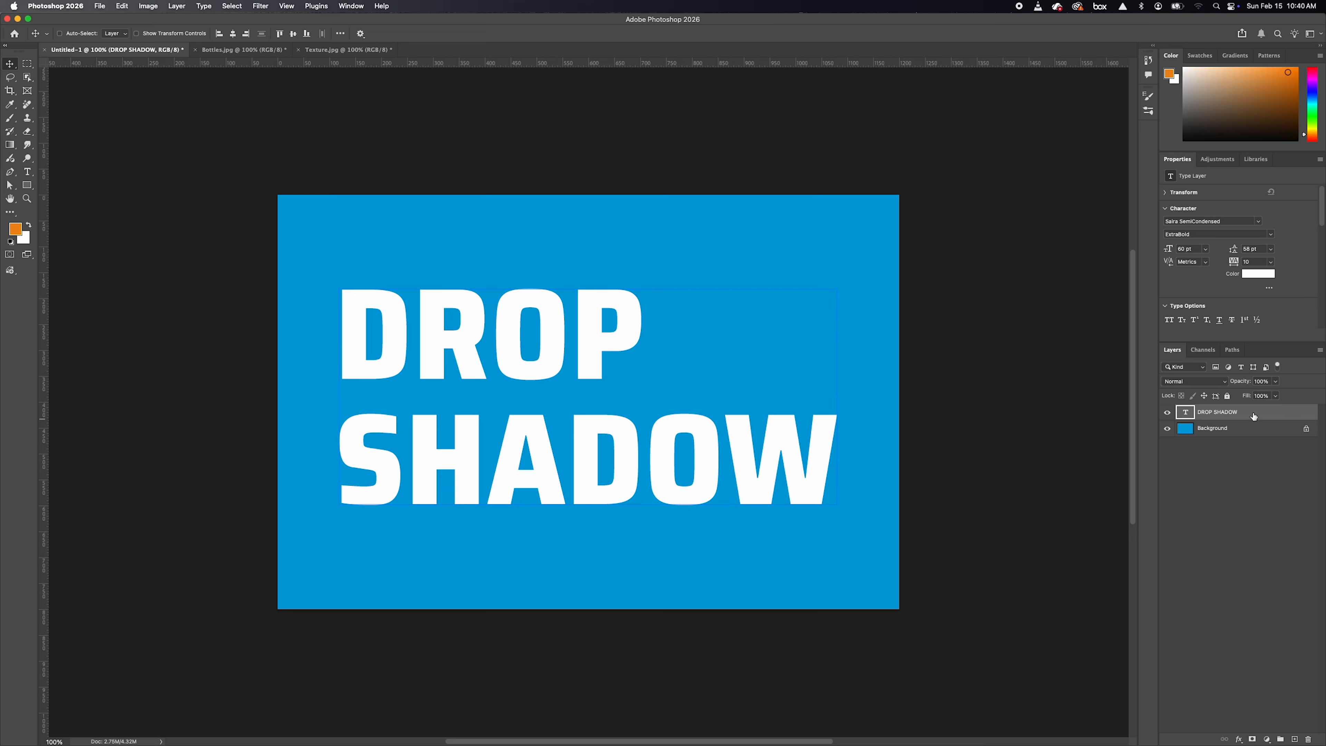
pyautogui.moveTo(1276, 415); pyautogui.dragTo(1295, 739)
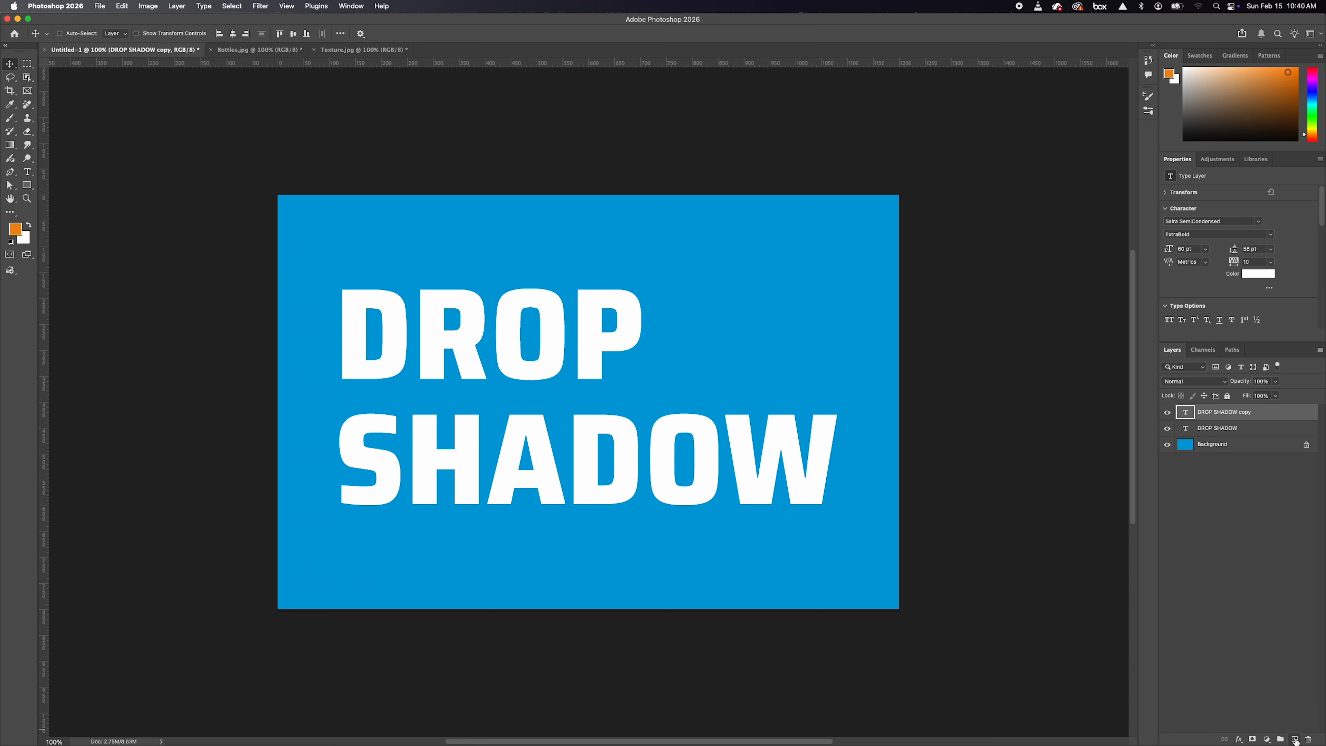
pyautogui.moveTo(1259, 412); pyautogui.dragTo(1260, 432)
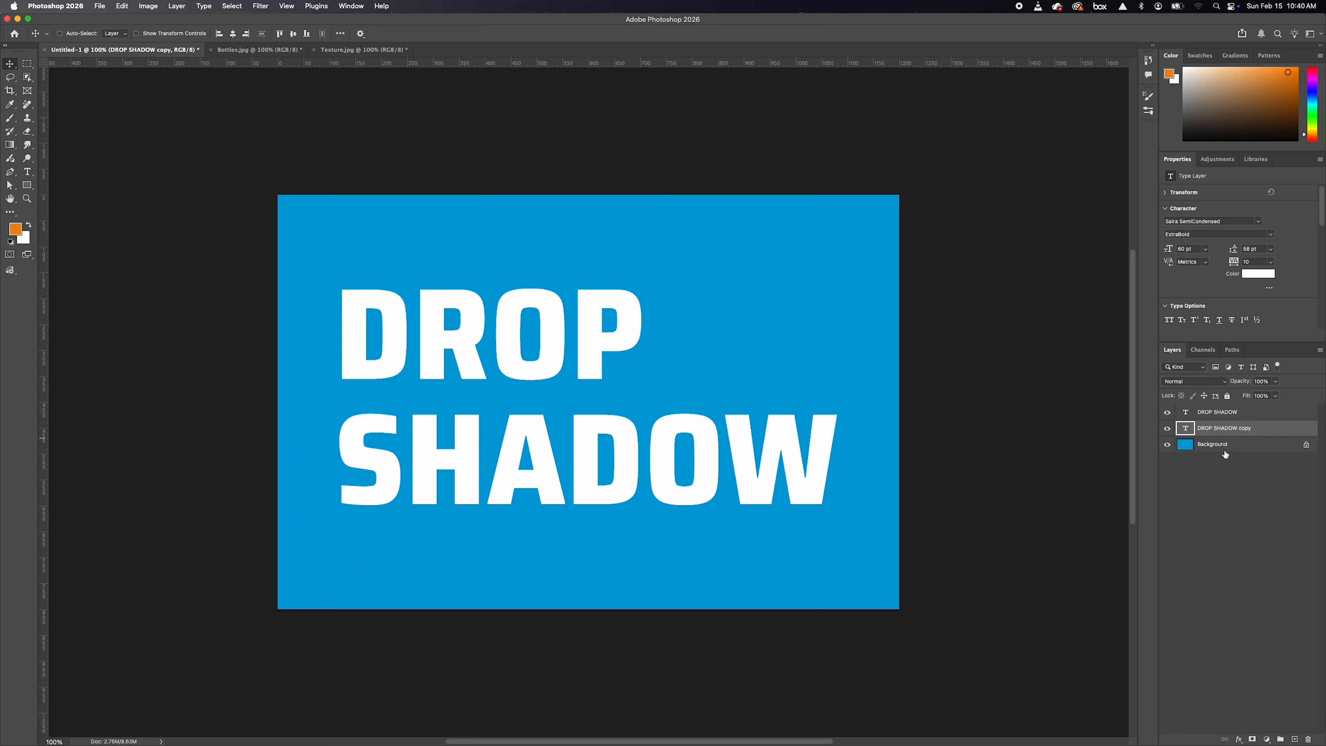
# Step: Hide the upper DROP SHADOW text layer and set the text color of the copy beneath it to black (000000)
pyautogui.click(1254, 414)
pyautogui.click(1167, 413)
pyautogui.click(1189, 429)
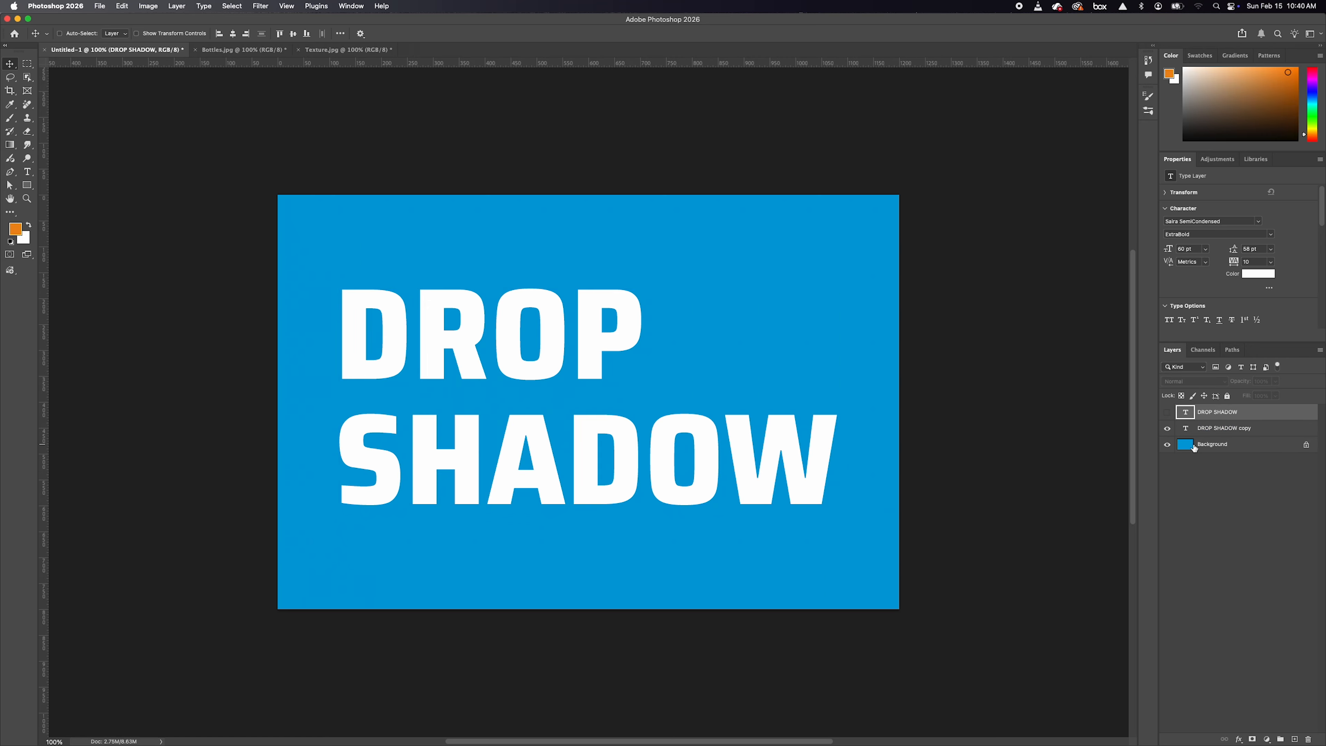
pyautogui.click(1194, 436)
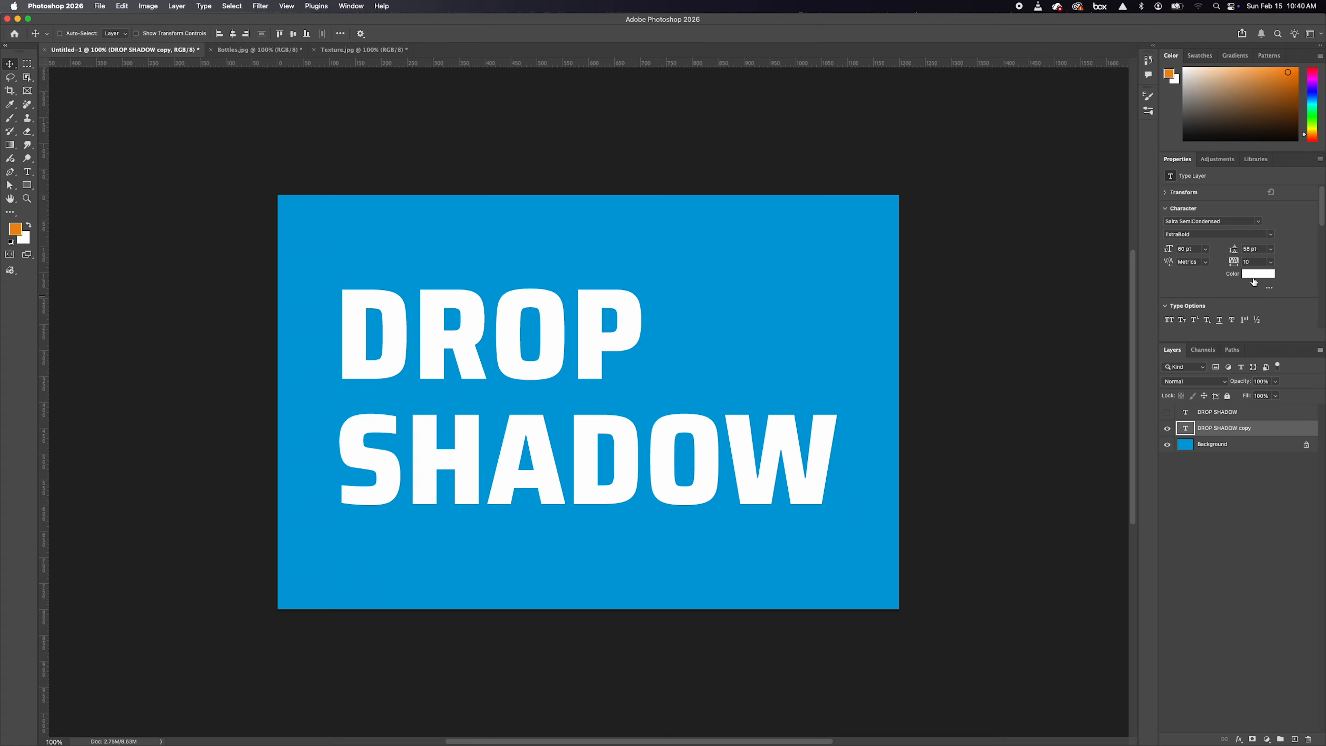
pyautogui.click(1259, 275)
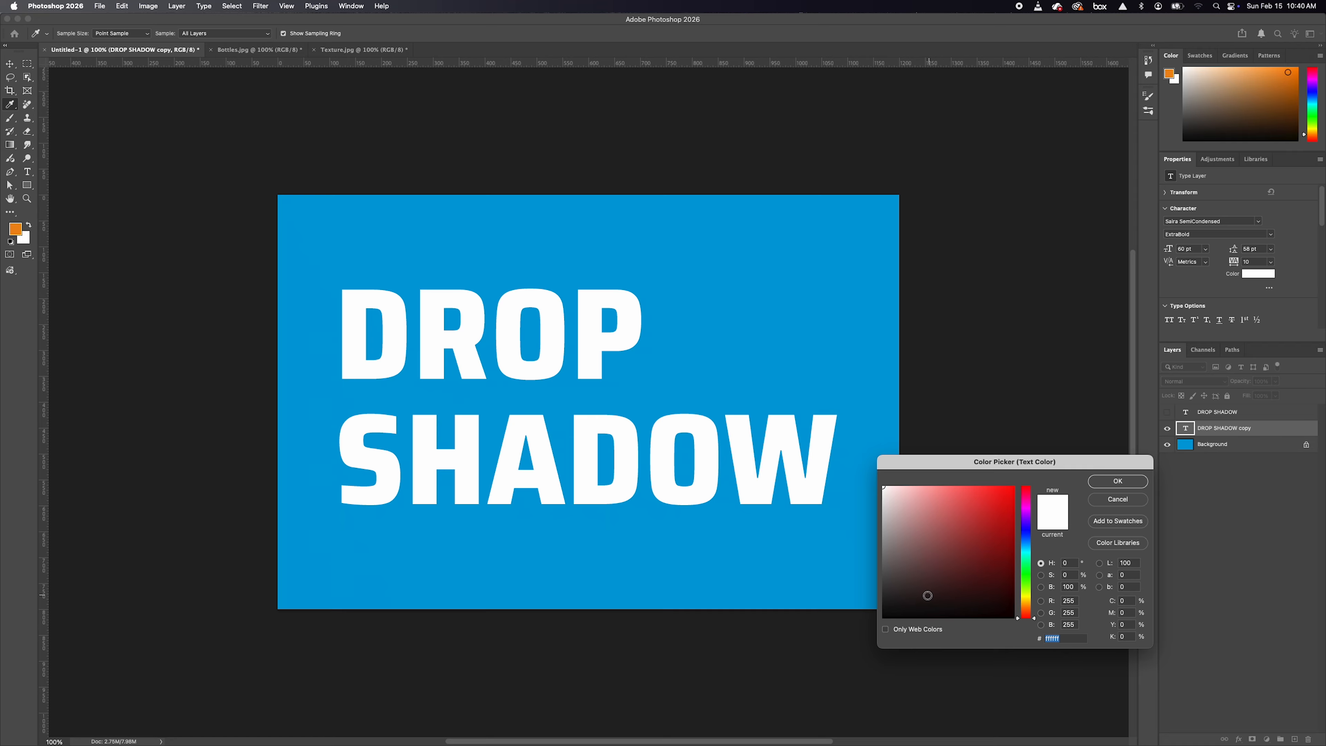
pyautogui.write('000000')
pyautogui.click(1118, 482)
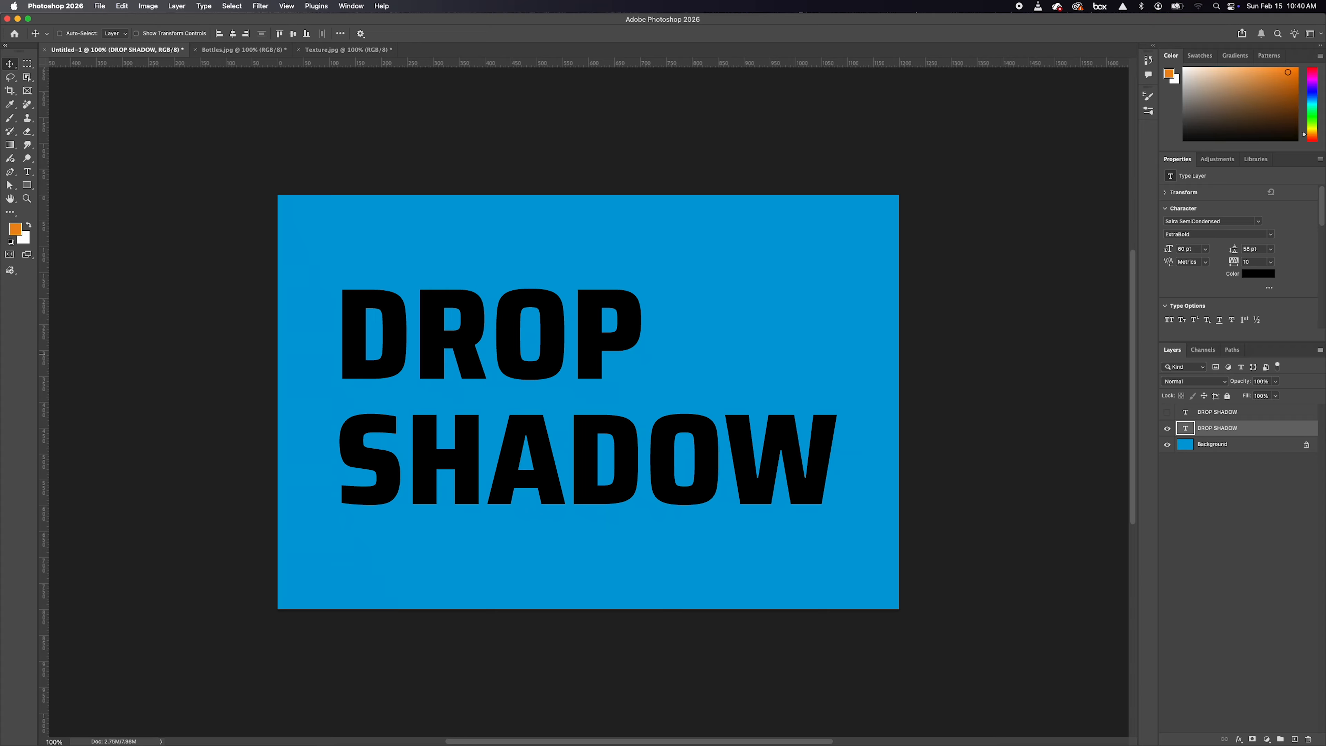
# Step: Rasterize the black DROP SHADOW text copy and show the white text layer above it again
pyautogui.click(1319, 351)
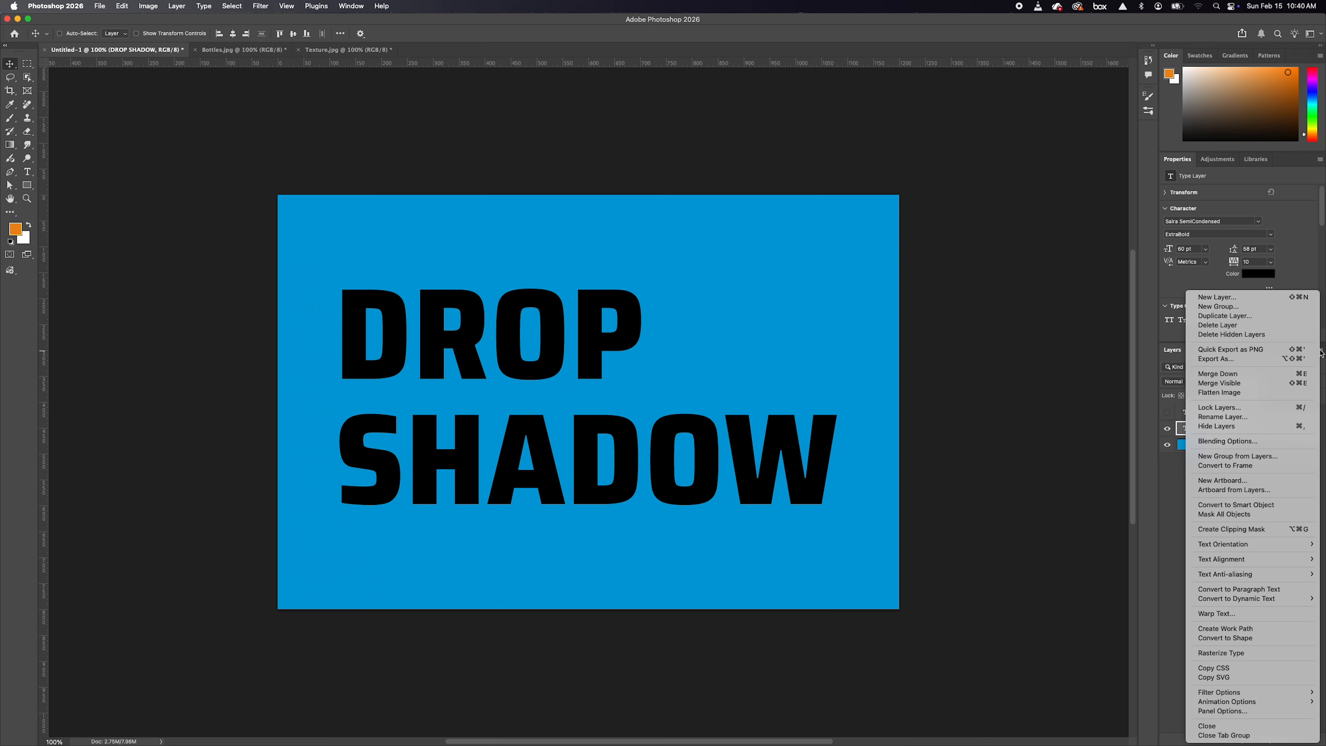
pyautogui.click(1215, 653)
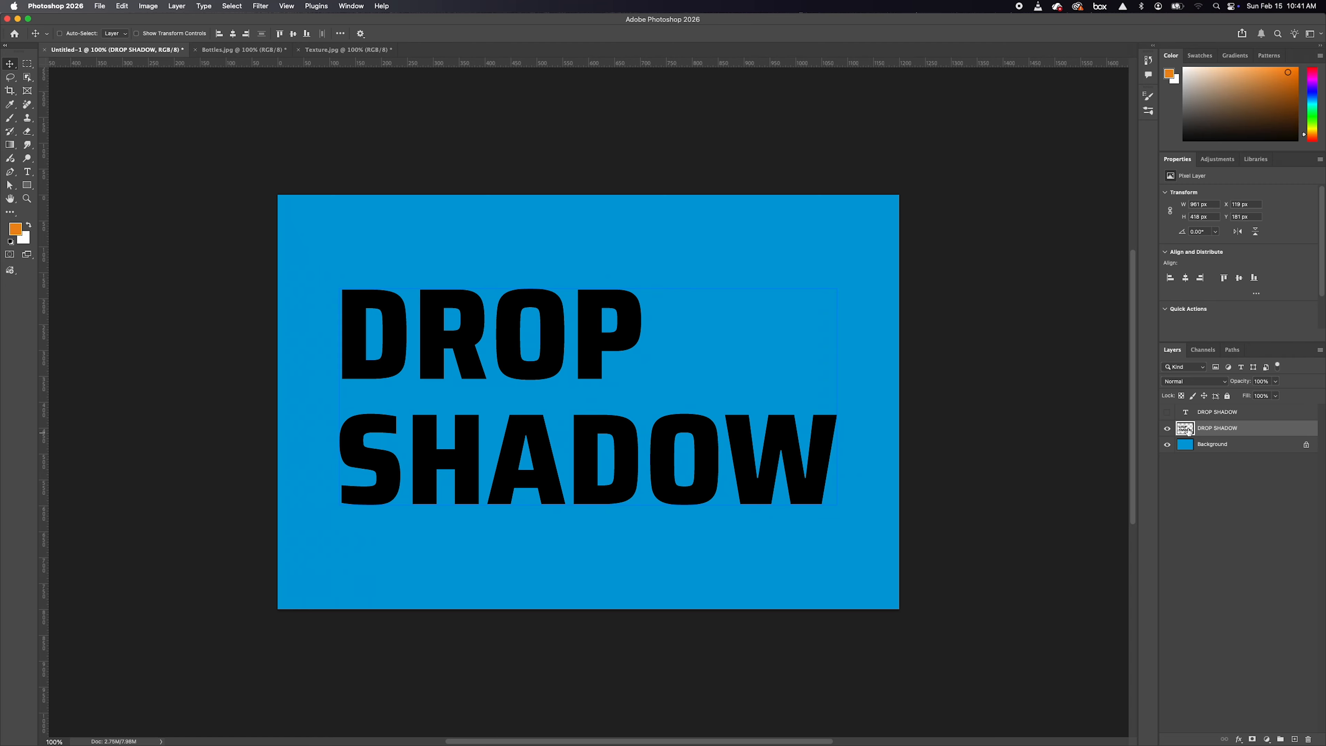
pyautogui.click(1167, 413)
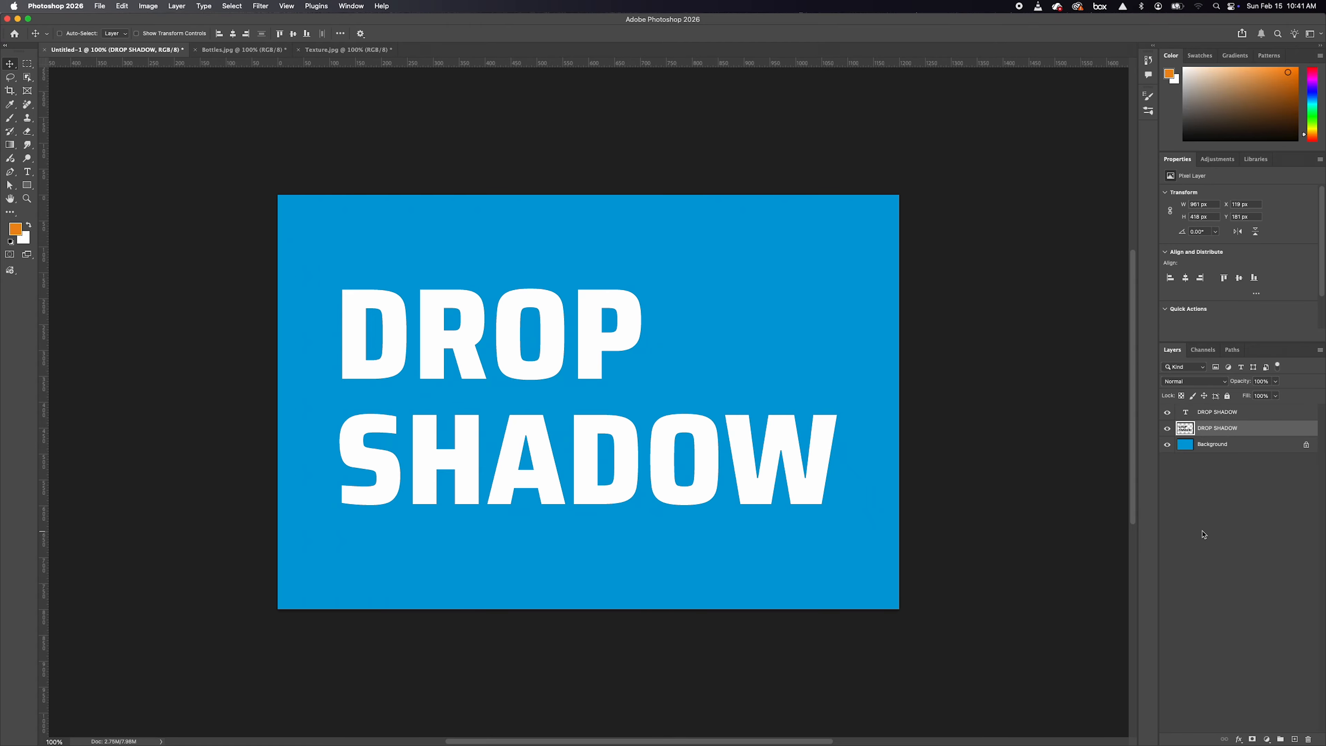
pyautogui.click(1176, 413)
# Step: Apply a non-centered Path Blur to the rasterized black text and angle the blur path down and to the right
pyautogui.click(260, 6)
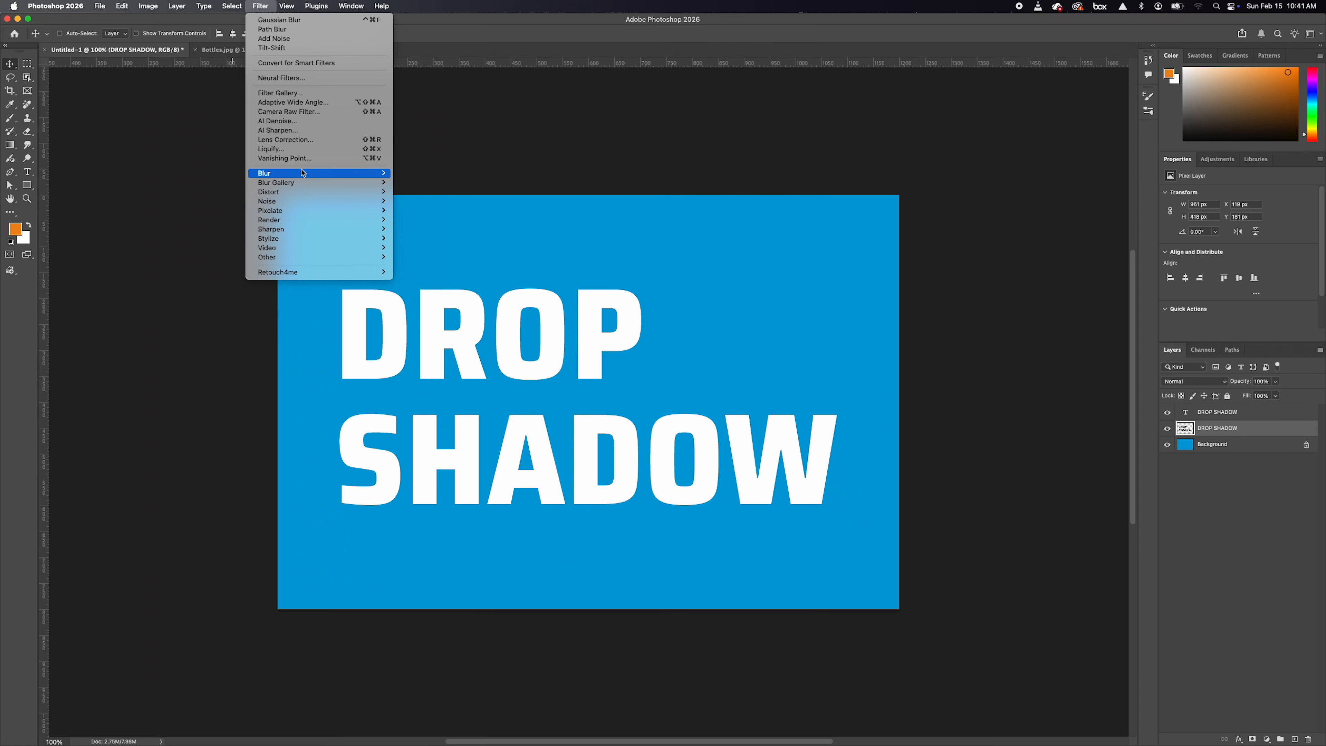
pyautogui.moveTo(300, 186)
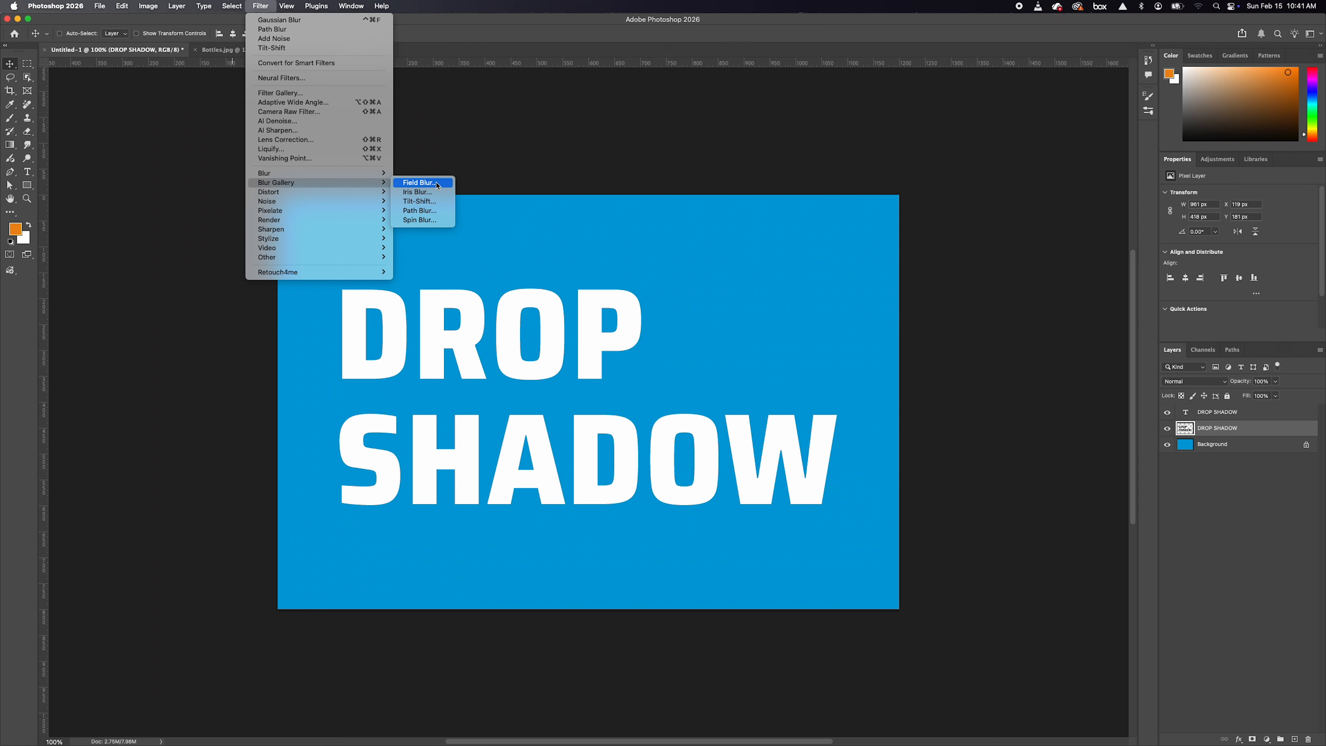
pyautogui.click(425, 210)
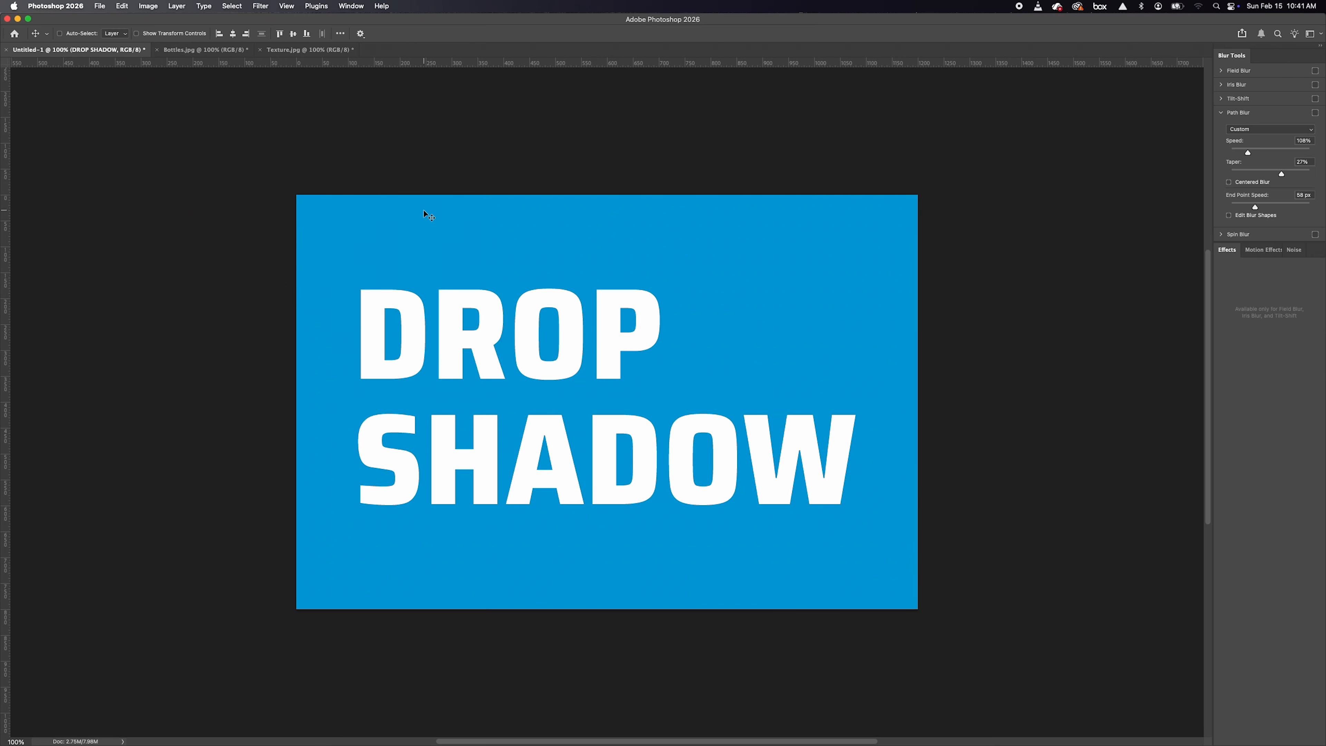
pyautogui.click(1229, 182)
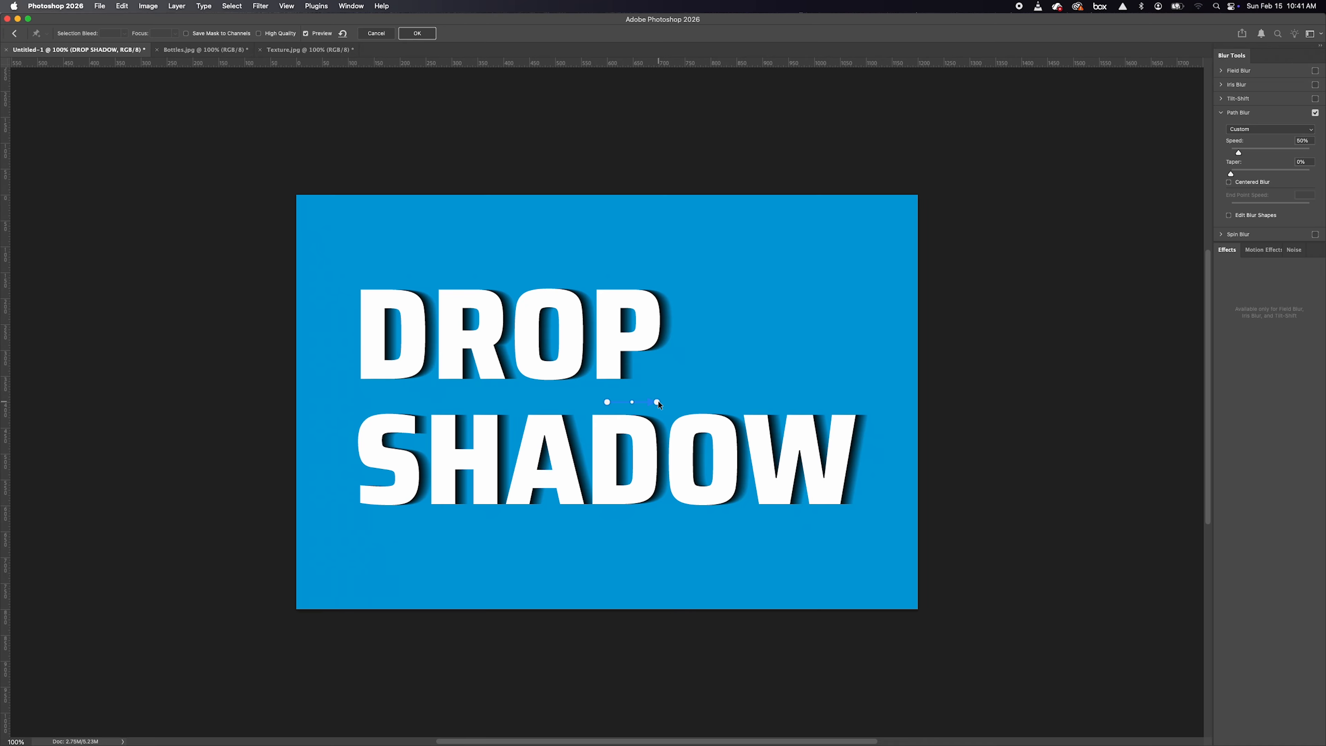
pyautogui.moveTo(657, 402); pyautogui.dragTo(700, 545)
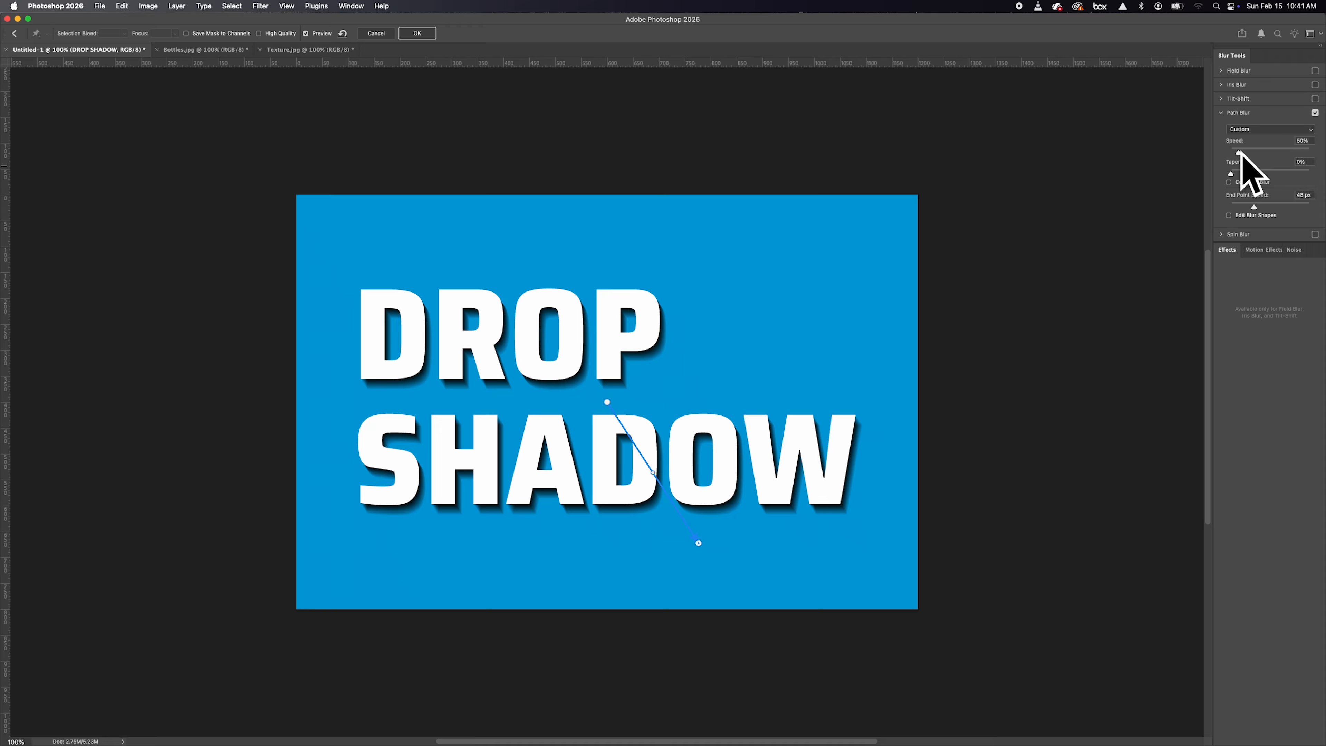
# Step: Set the path blur's speed to 118% with a taper of about 13%, and apply the blur
pyautogui.moveTo(1240, 153); pyautogui.dragTo(1245, 154)
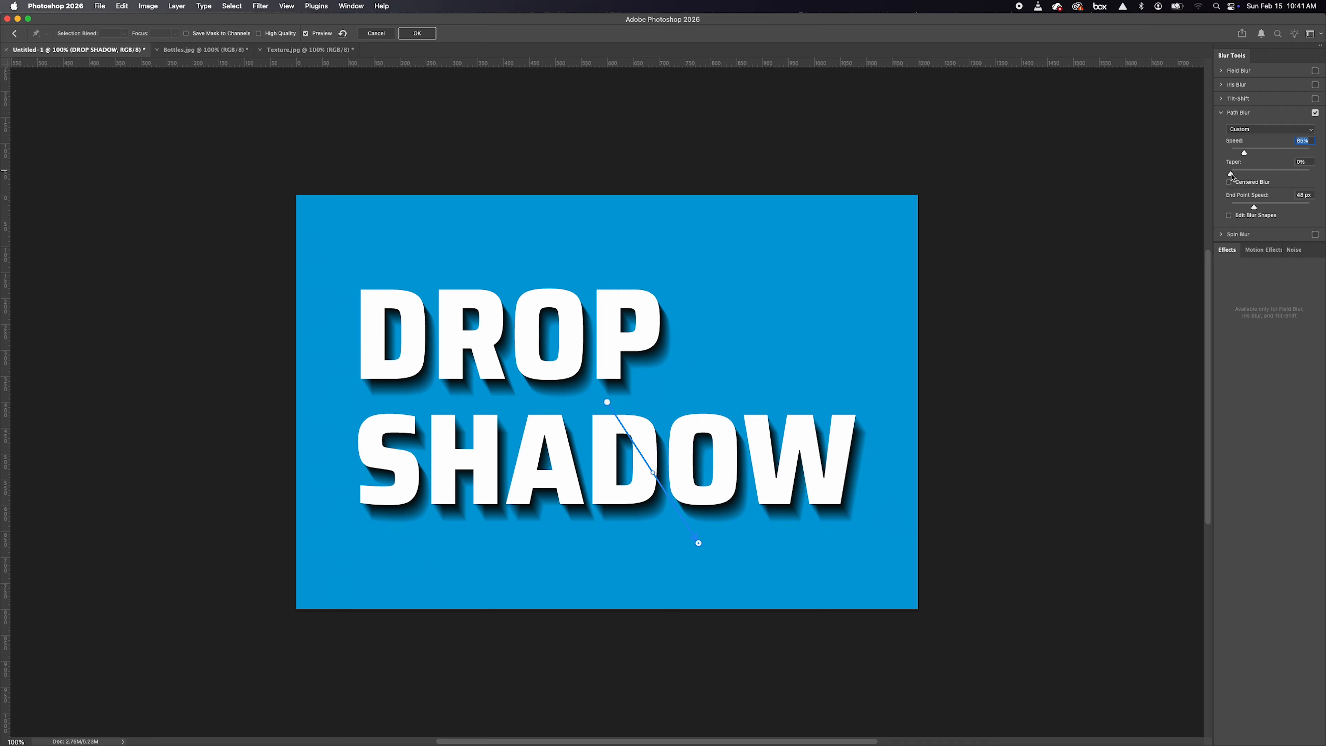
pyautogui.moveTo(1231, 174)
pyautogui.mouseDown()
pyautogui.moveTo(1273, 175)
pyautogui.moveTo(1246, 171)
pyautogui.moveTo(1249, 156)
pyautogui.moveTo(1254, 175)
pyautogui.mouseUp()
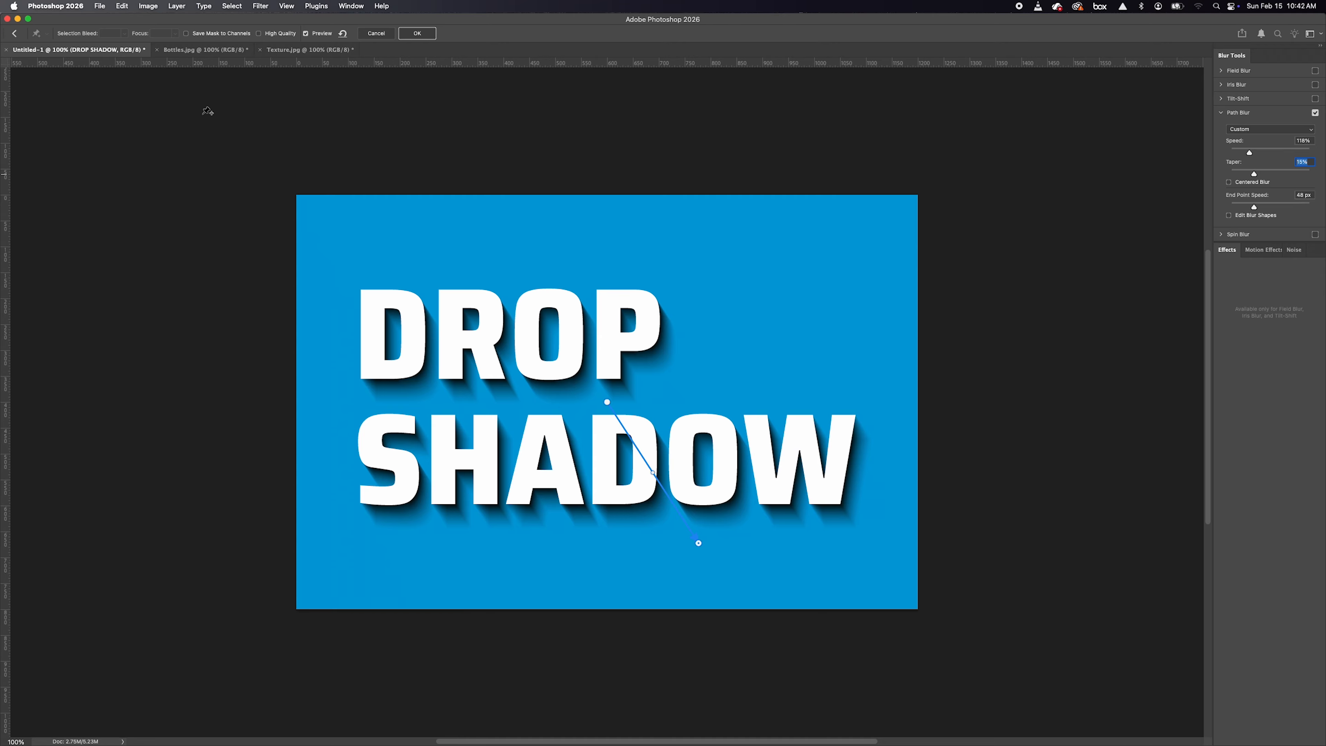
pyautogui.click(417, 34)
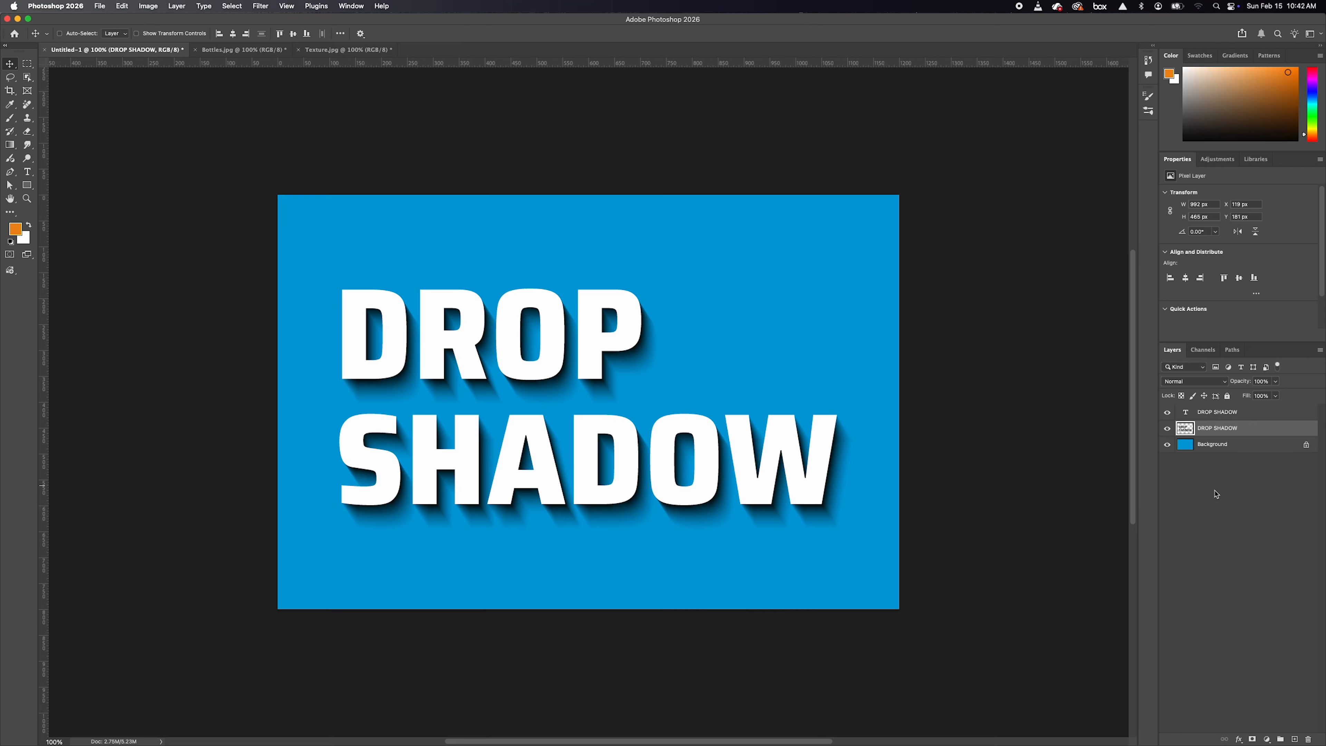
# Step: Lower the blurred shadow layer's opacity to 50%
pyautogui.click(1167, 412)
pyautogui.click(1168, 412)
pyautogui.moveTo(1242, 385); pyautogui.dragTo(1217, 387)
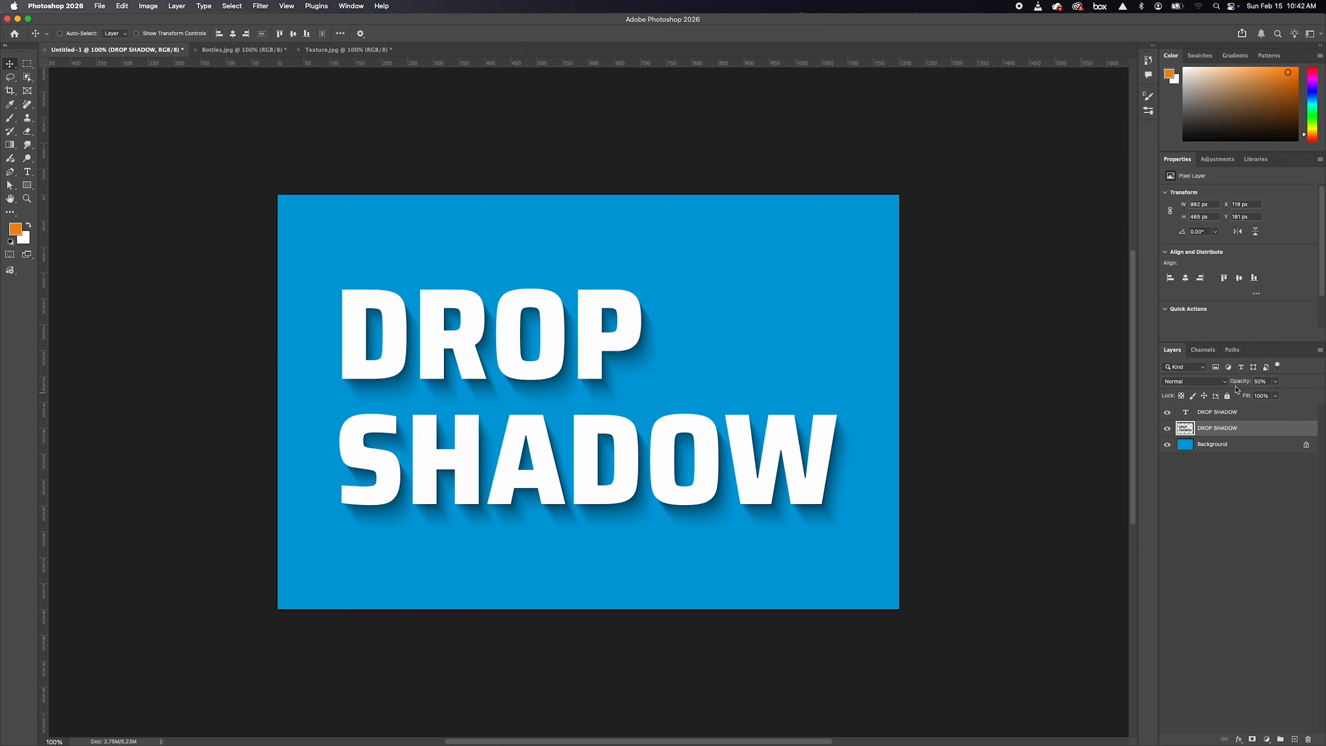
# Step: Add a Color Overlay layer style in purple (8018d8) to the blurred shadow layer
pyautogui.doubleClick(1295, 431)
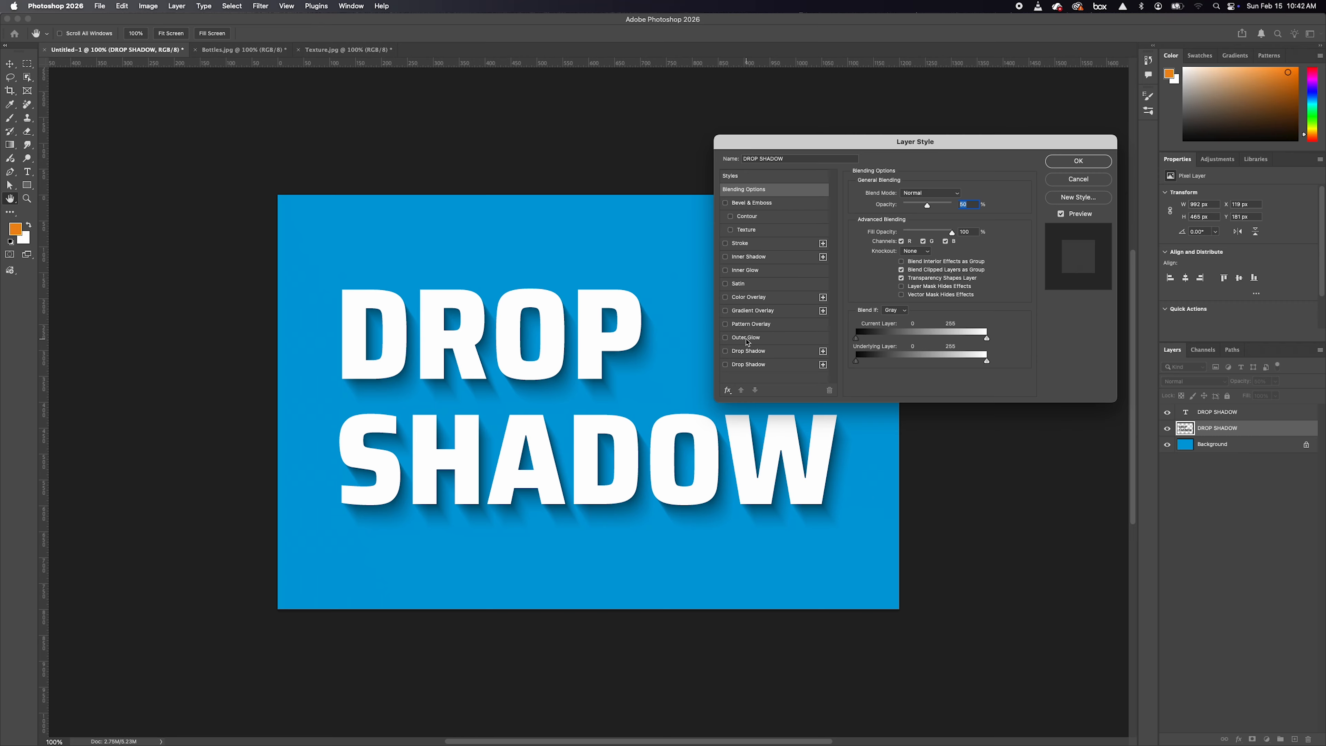
pyautogui.click(745, 298)
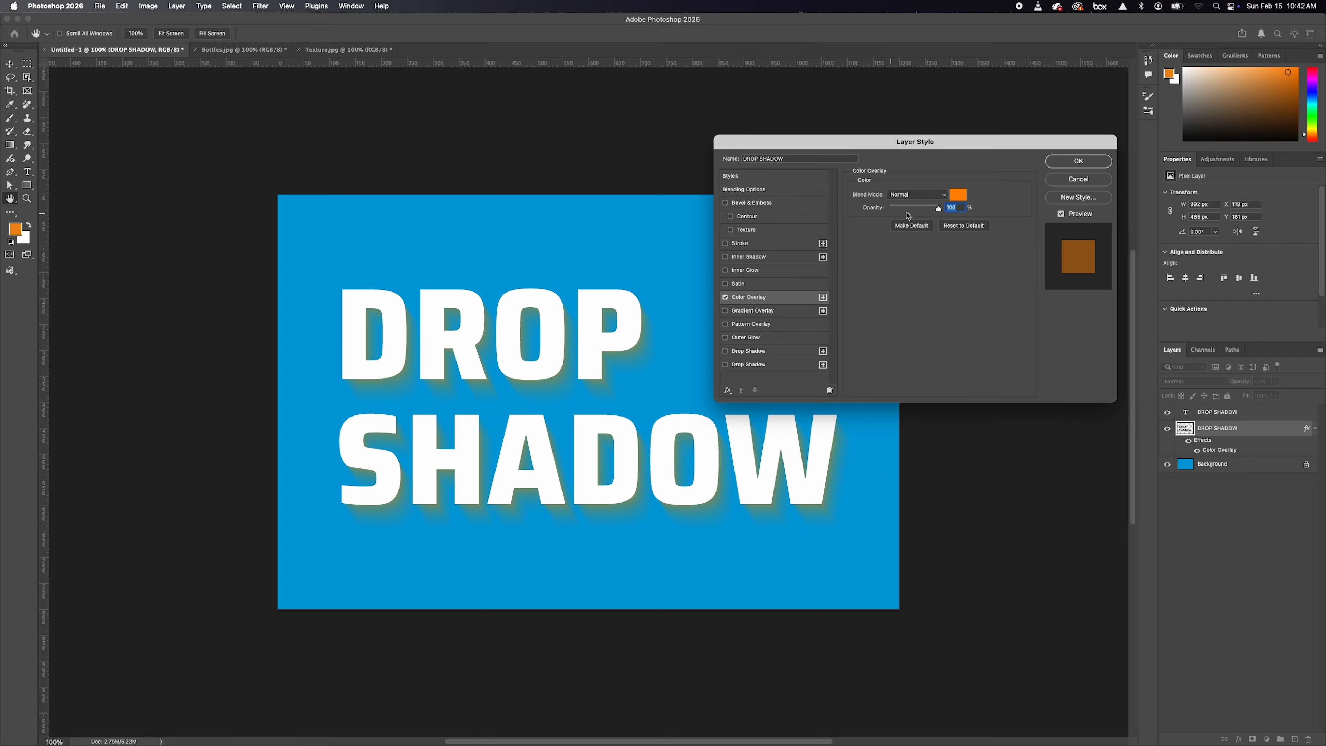
pyautogui.click(957, 195)
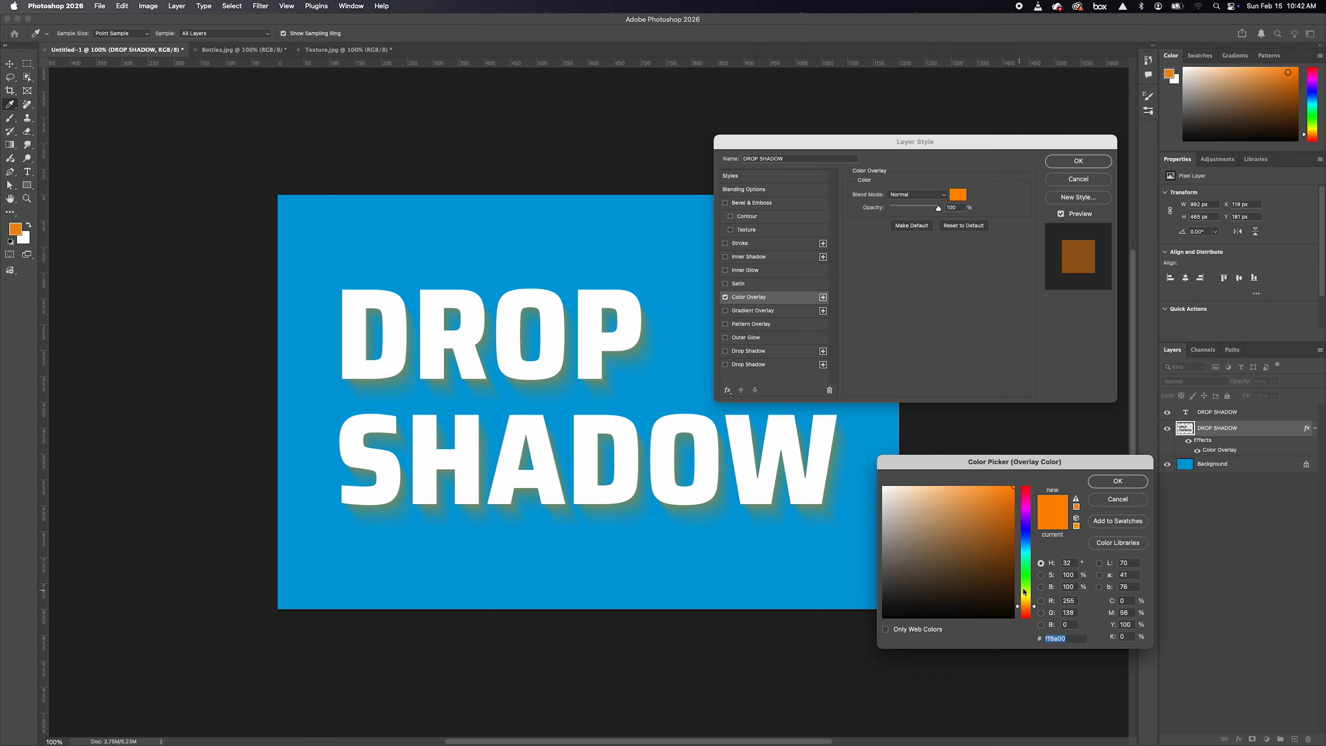
pyautogui.moveTo(1026, 594); pyautogui.dragTo(1026, 518)
pyautogui.click(1000, 505)
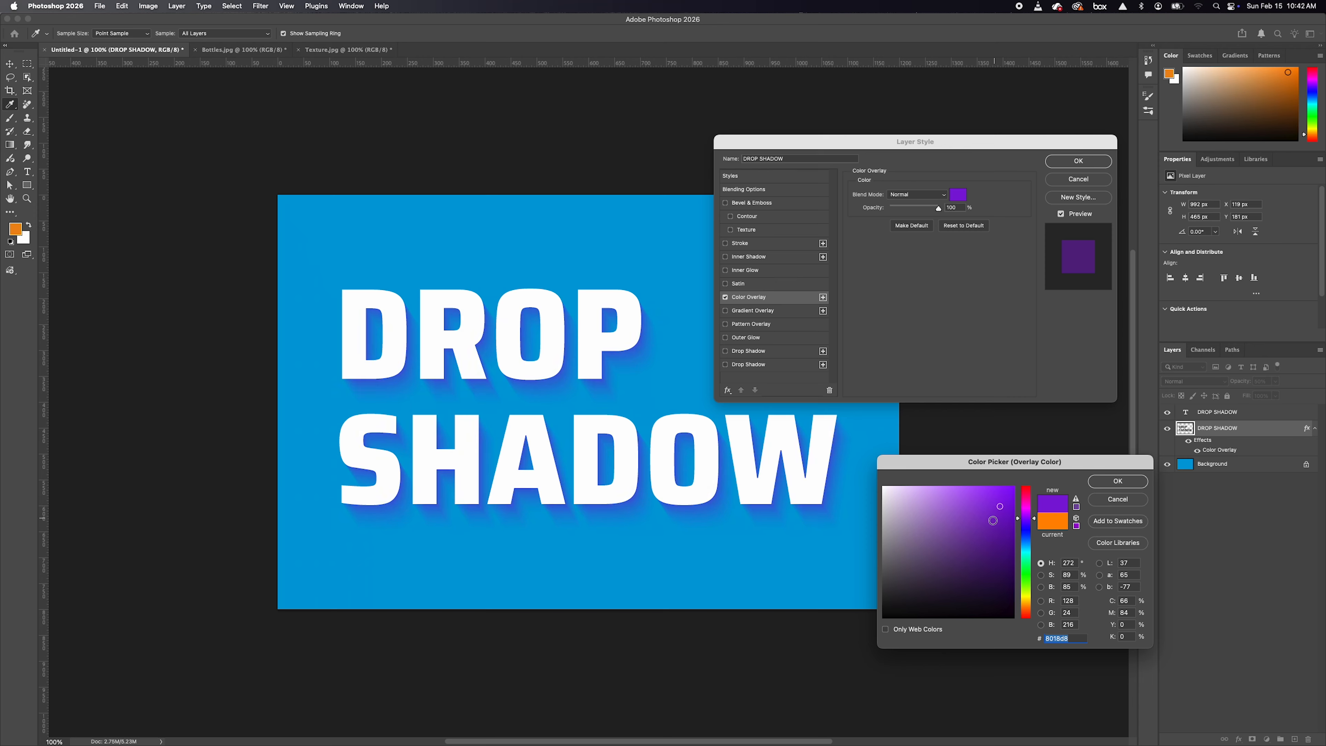
pyautogui.click(1118, 481)
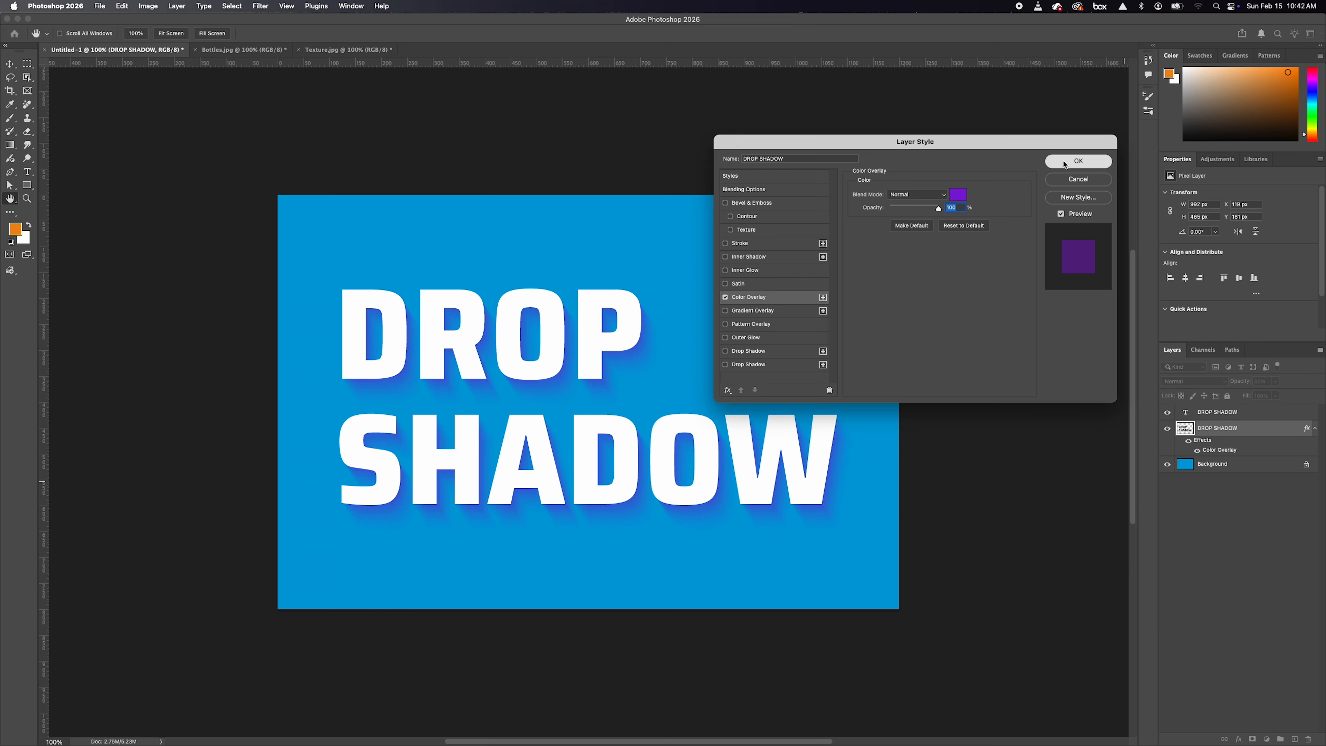
pyautogui.click(1077, 160)
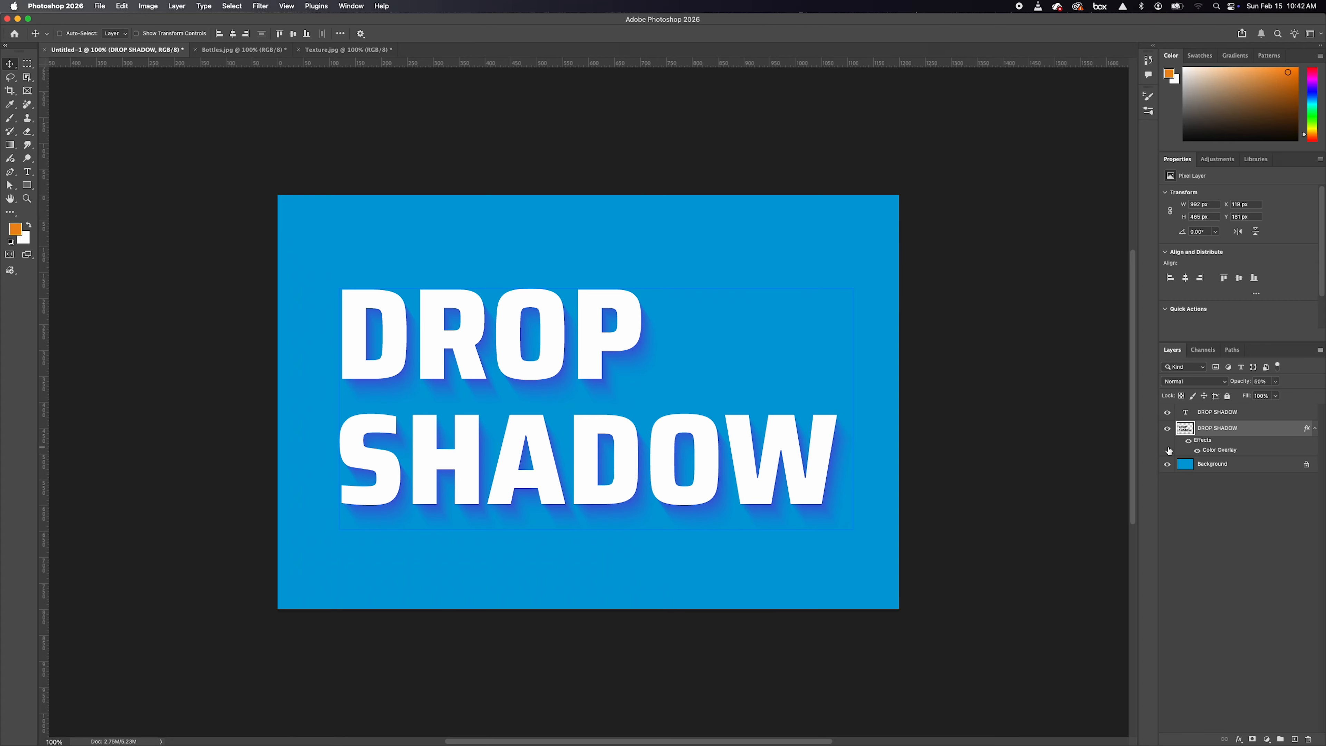
# Step: Copy the bottles photo from Bottles.jpg and paste it into Texture.jpg as a new layer
pyautogui.click(232, 50)
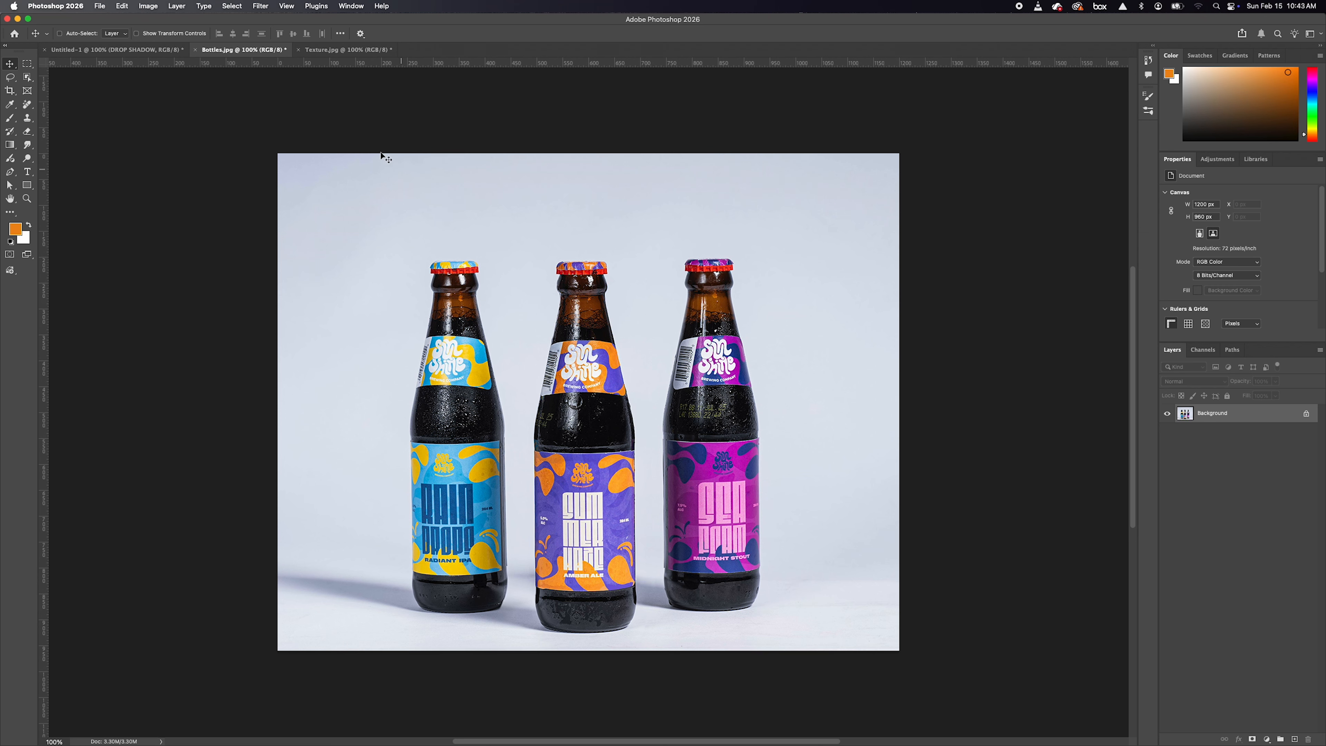
pyautogui.click(330, 51)
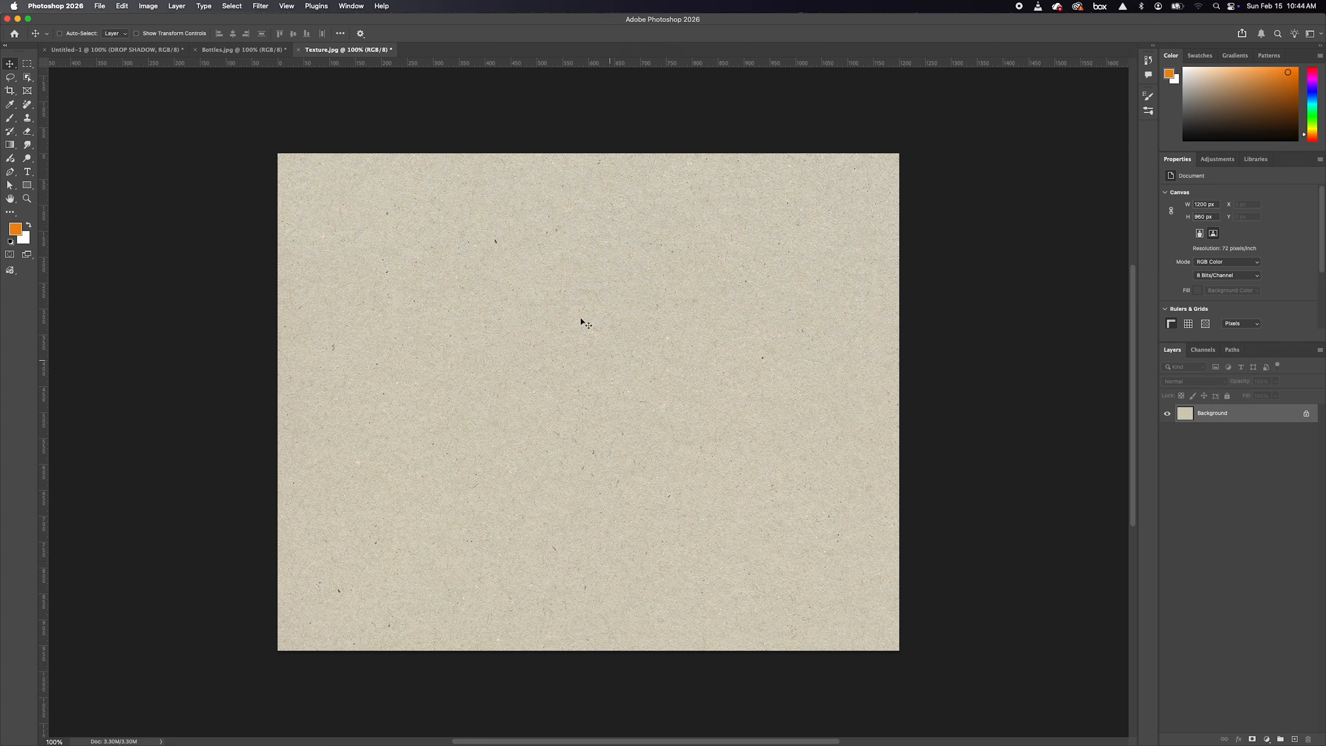
pyautogui.click(245, 51)
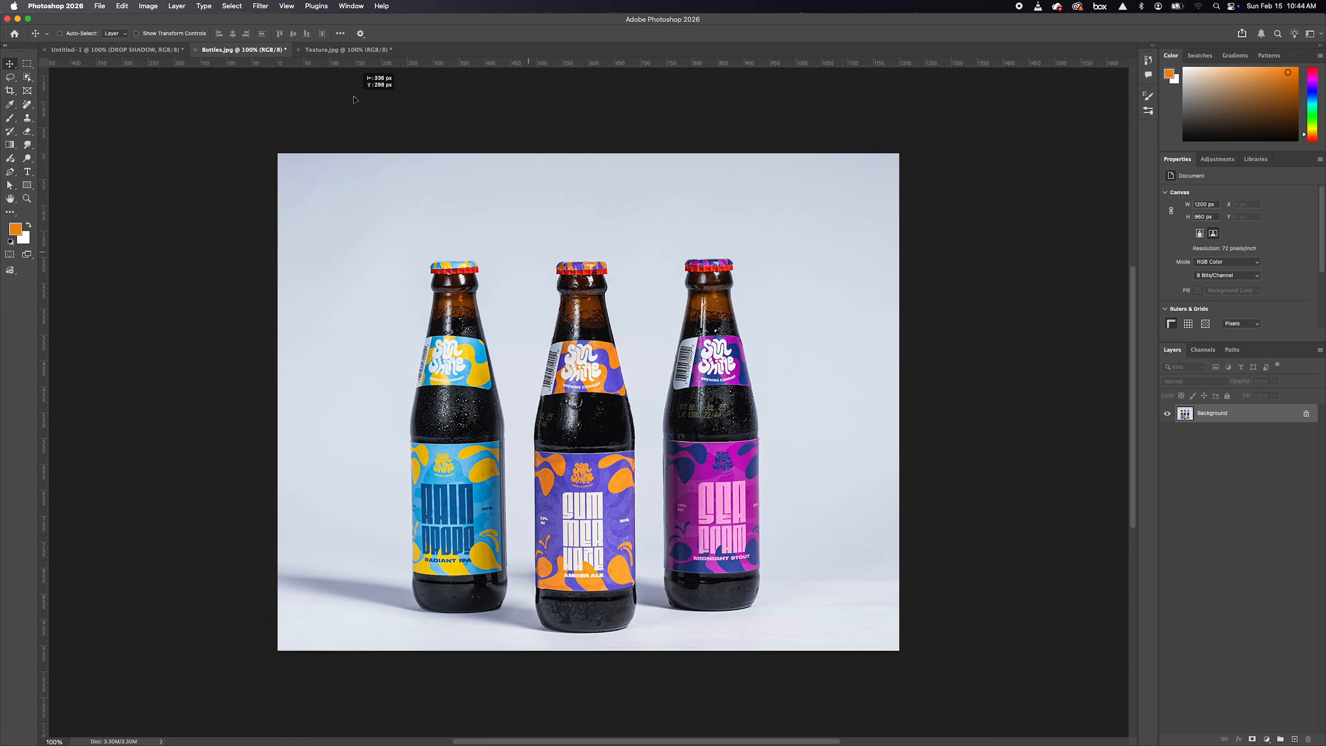
pyautogui.scroll(5, 338, 58)
pyautogui.click(340, 51)
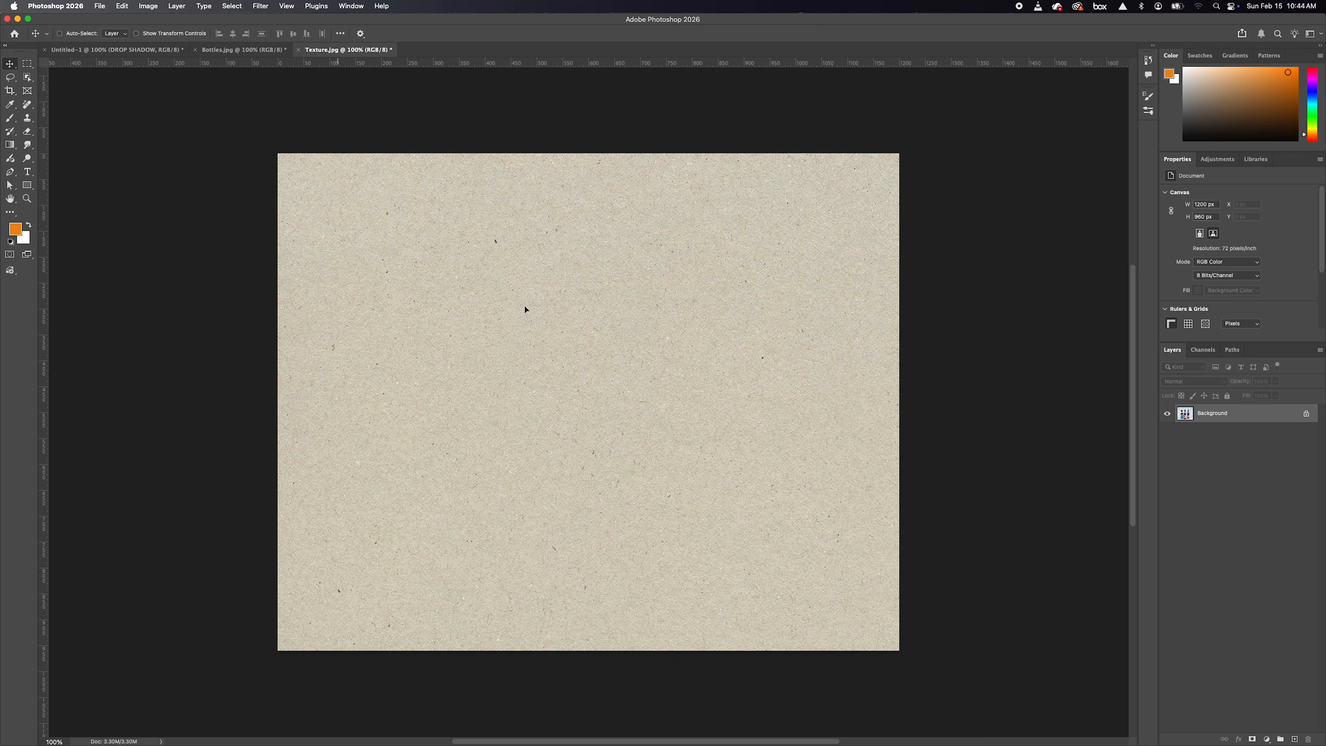
pyautogui.press('super+v')
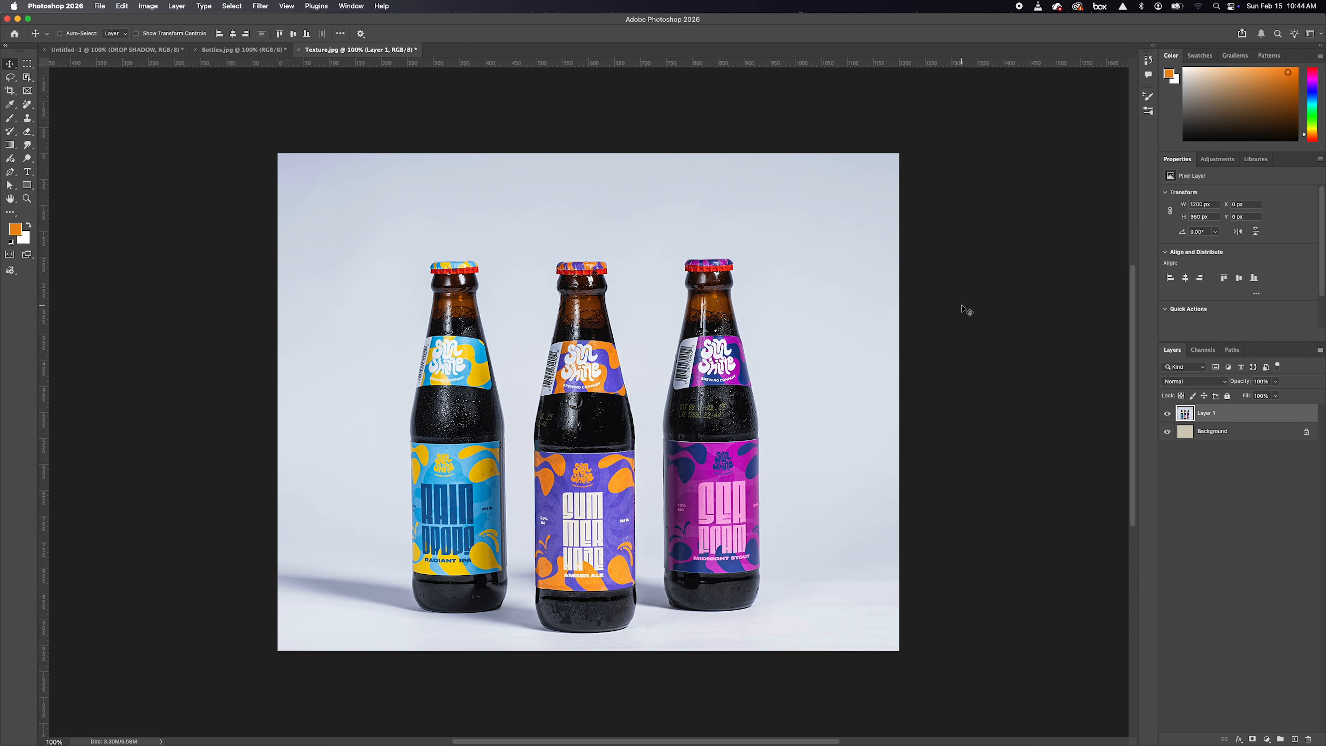
# Step: Rename the pasted photo layer to Bottles and preview the paper texture Background beneath it
pyautogui.click(1167, 413)
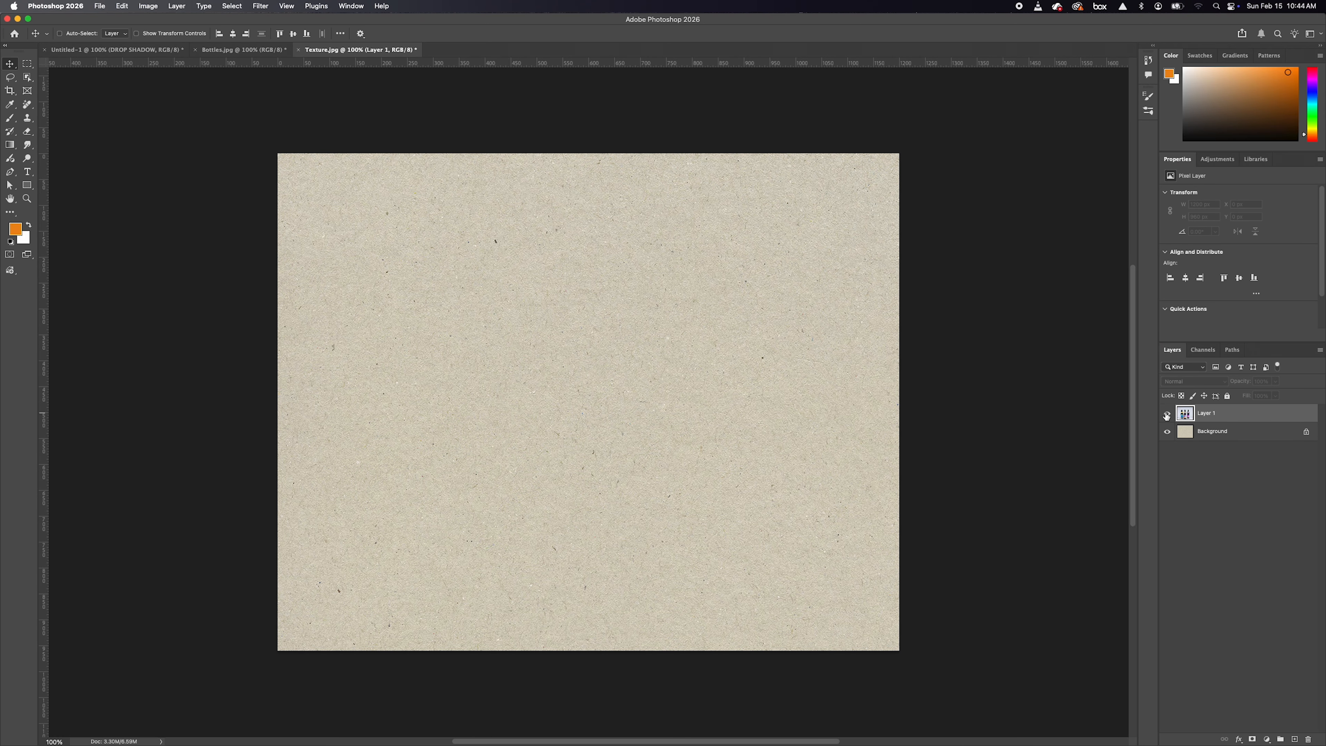
pyautogui.click(1167, 413)
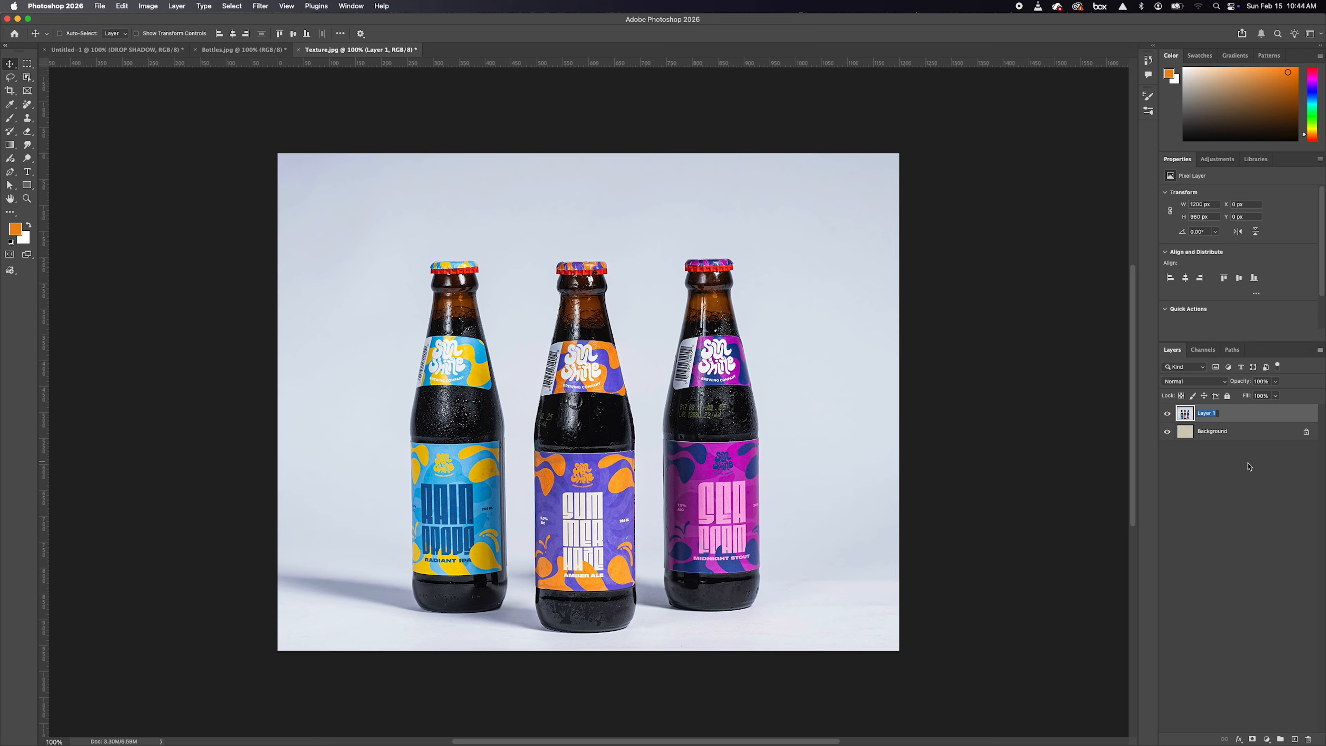
pyautogui.write('Bottles')
pyautogui.press('Return')
pyautogui.click(1257, 430)
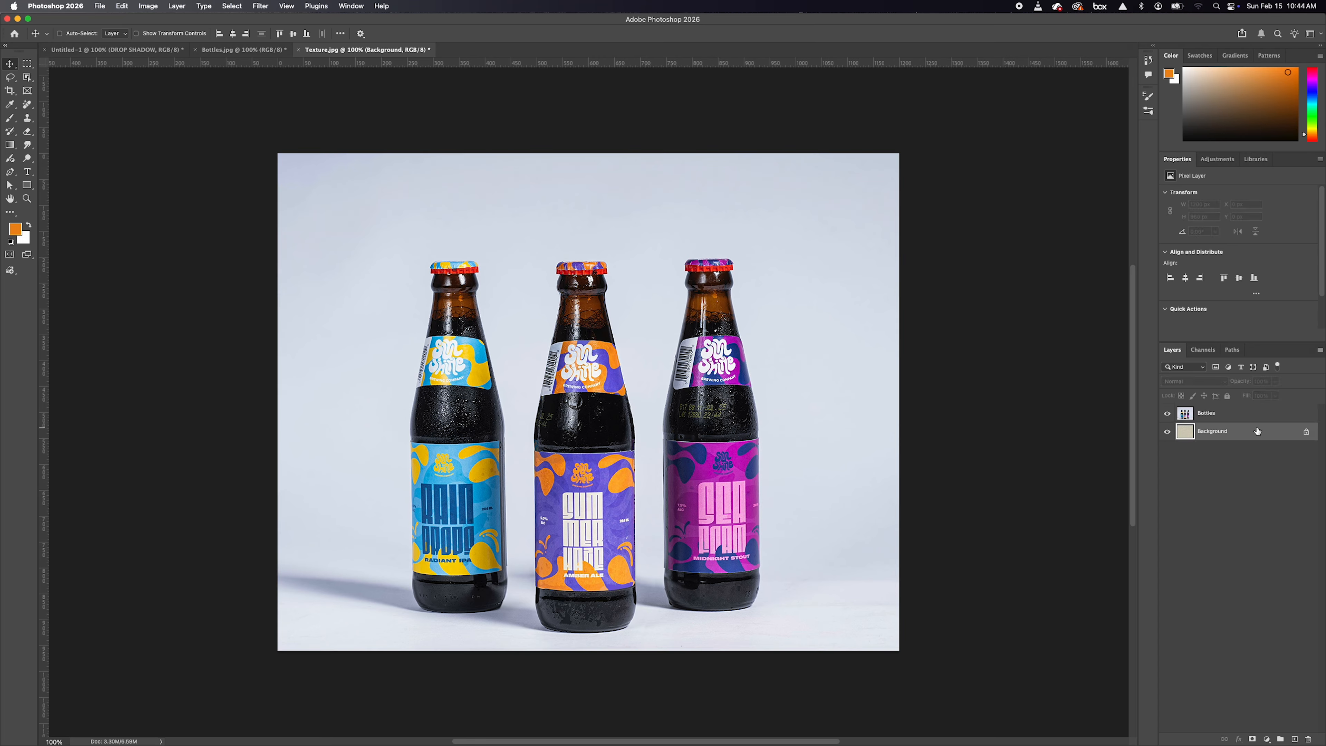
pyautogui.click(1167, 413)
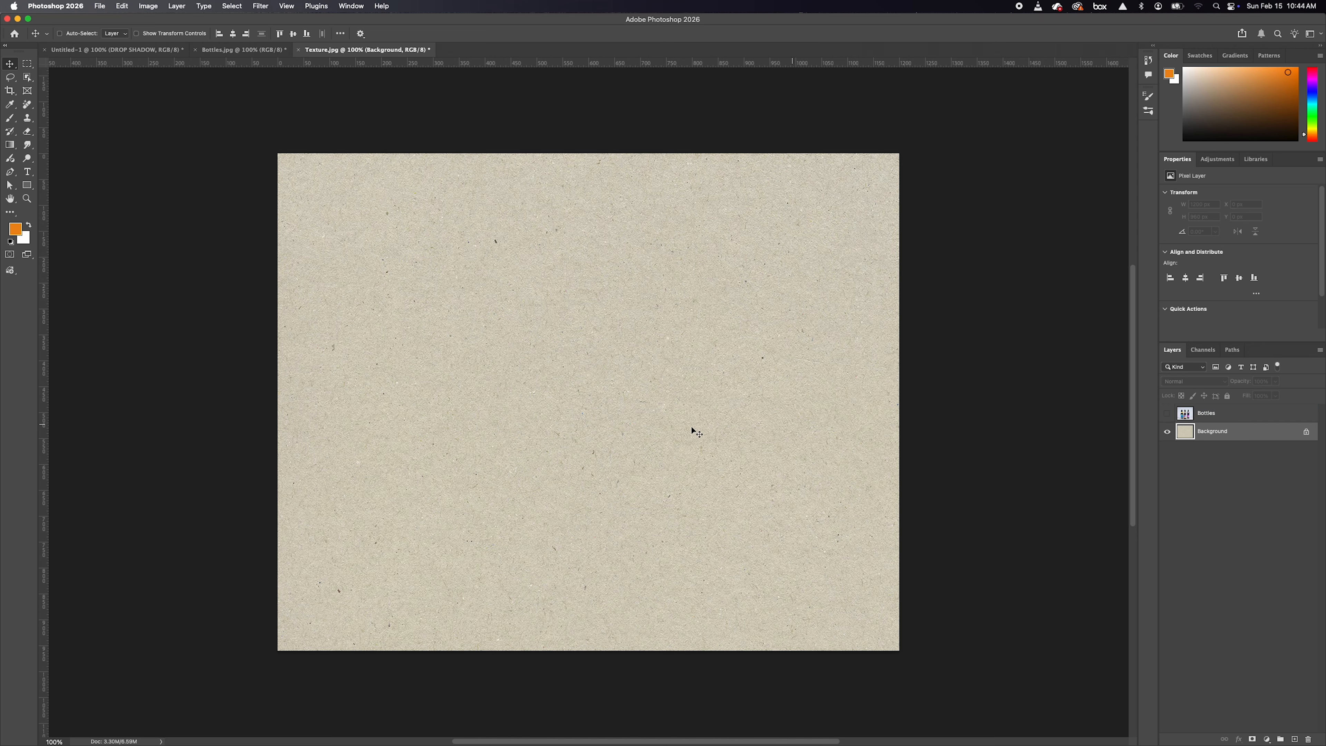
pyautogui.click(1166, 413)
pyautogui.click(1203, 413)
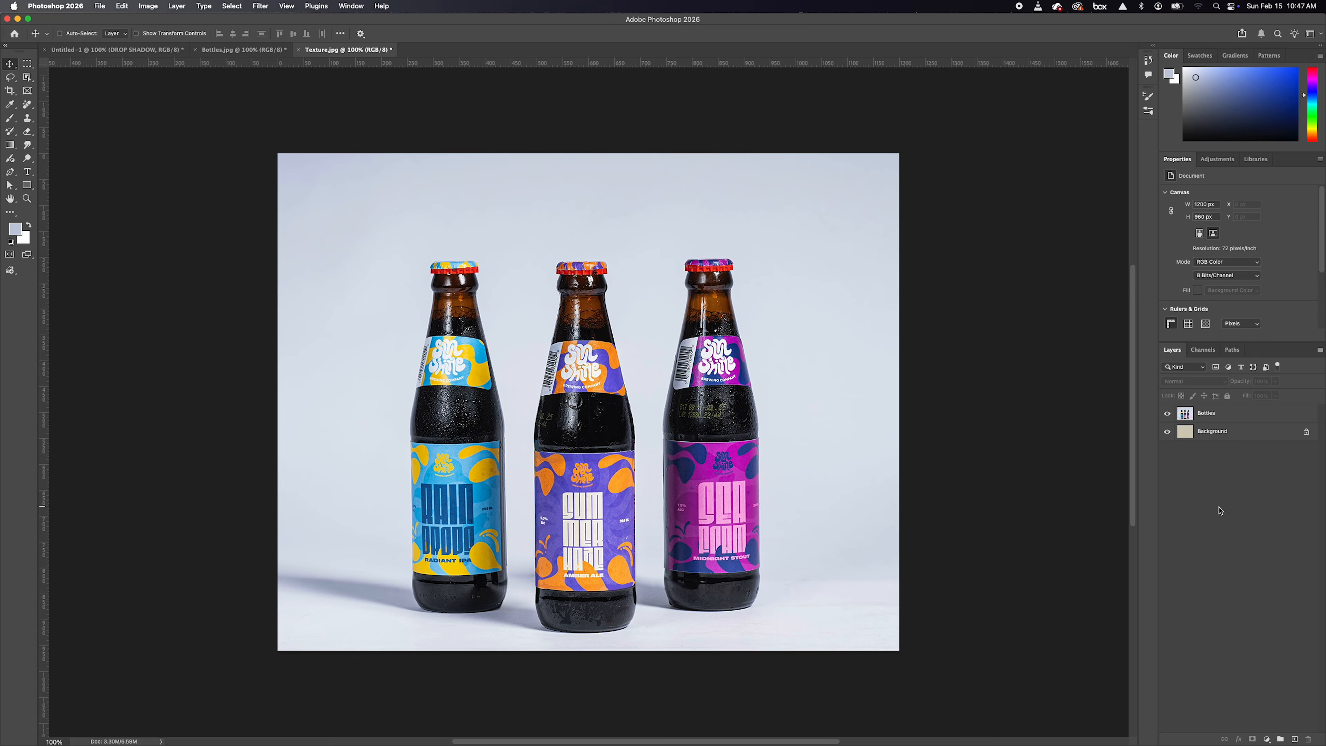
# Step: Duplicate the Bottles layer and place the copy beneath the original
pyautogui.click(1217, 413)
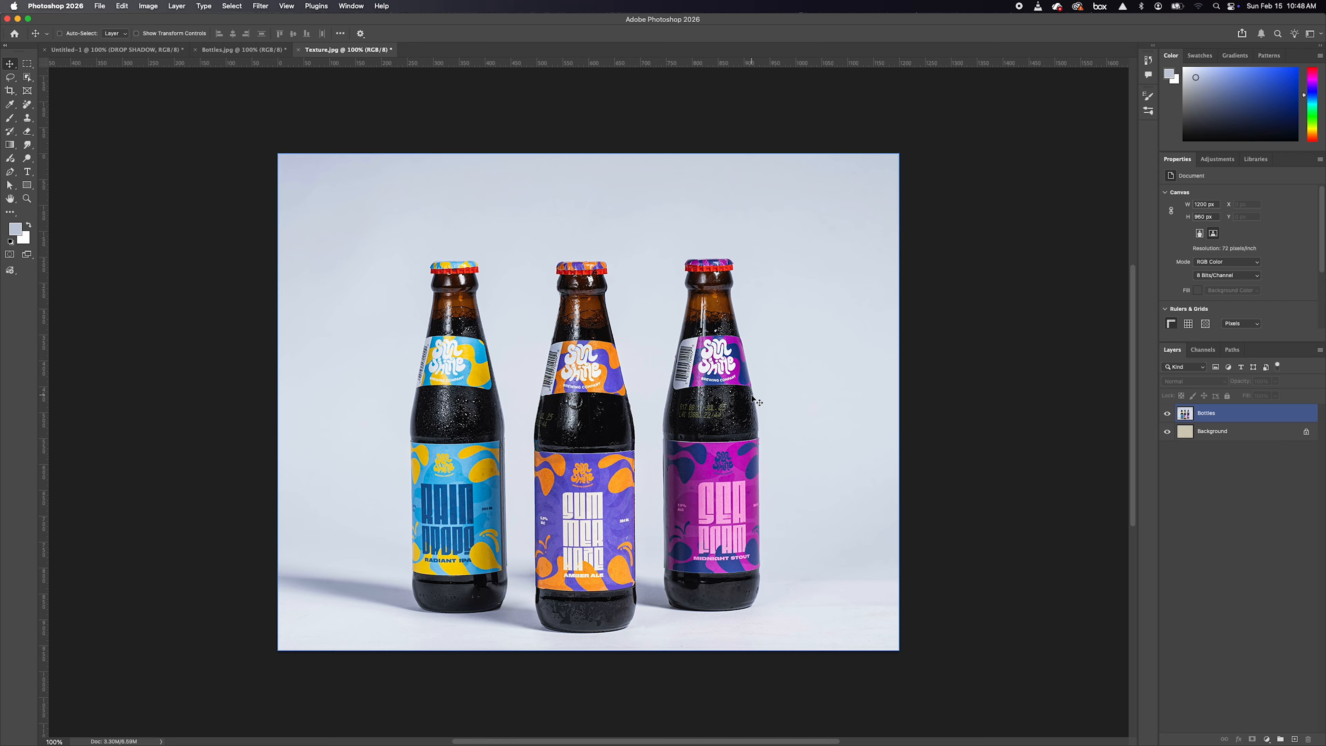
pyautogui.moveTo(1233, 416); pyautogui.dragTo(1295, 738)
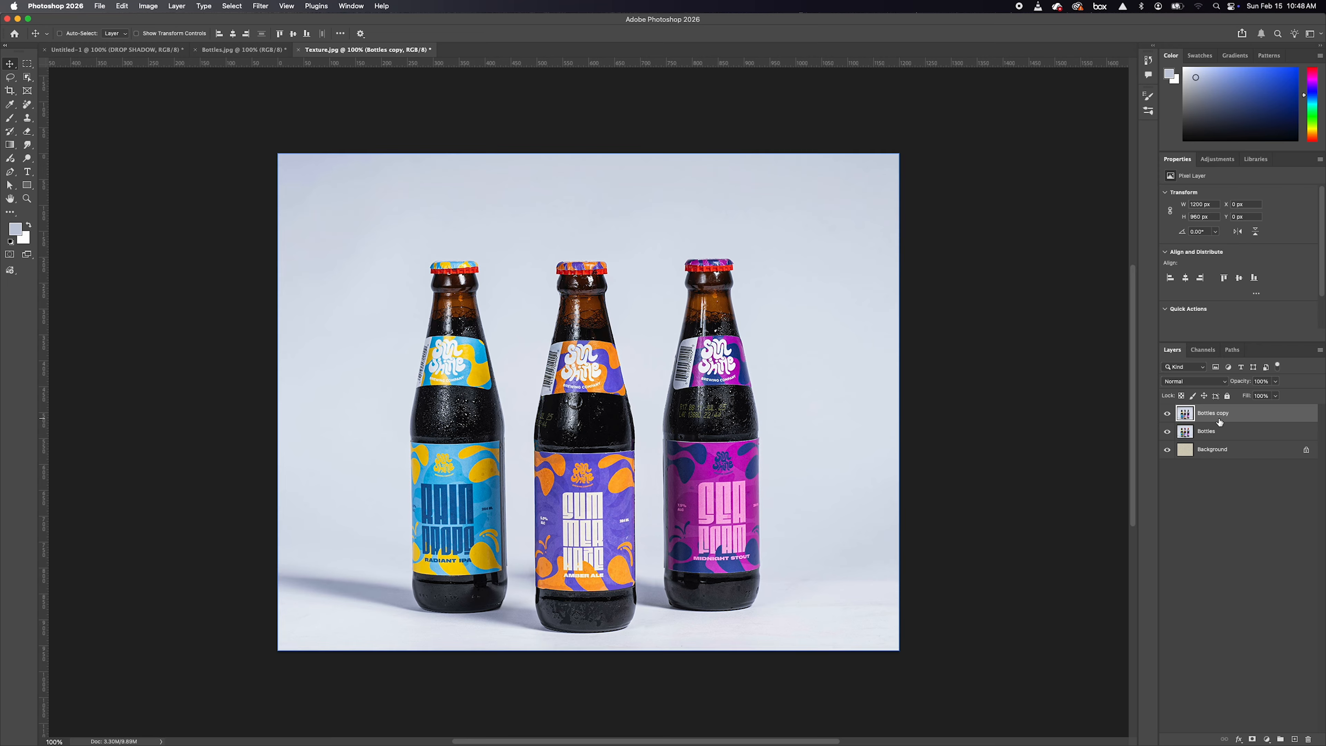
pyautogui.moveTo(1219, 418); pyautogui.dragTo(1206, 446)
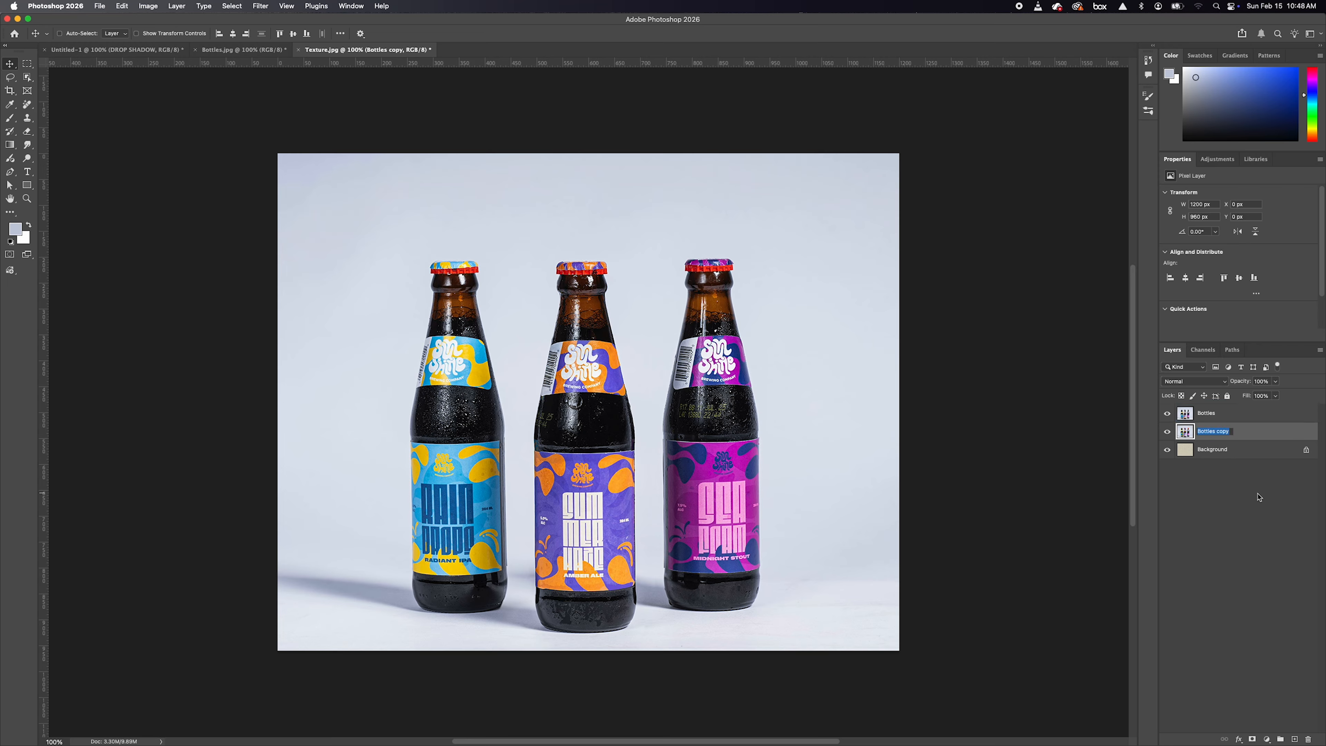
# Step: Rename the duplicated bottles layer to Shadows and hide it
pyautogui.doubleClick(1226, 432)
pyautogui.write('Shadows')
pyautogui.press('Return')
pyautogui.click(1167, 431)
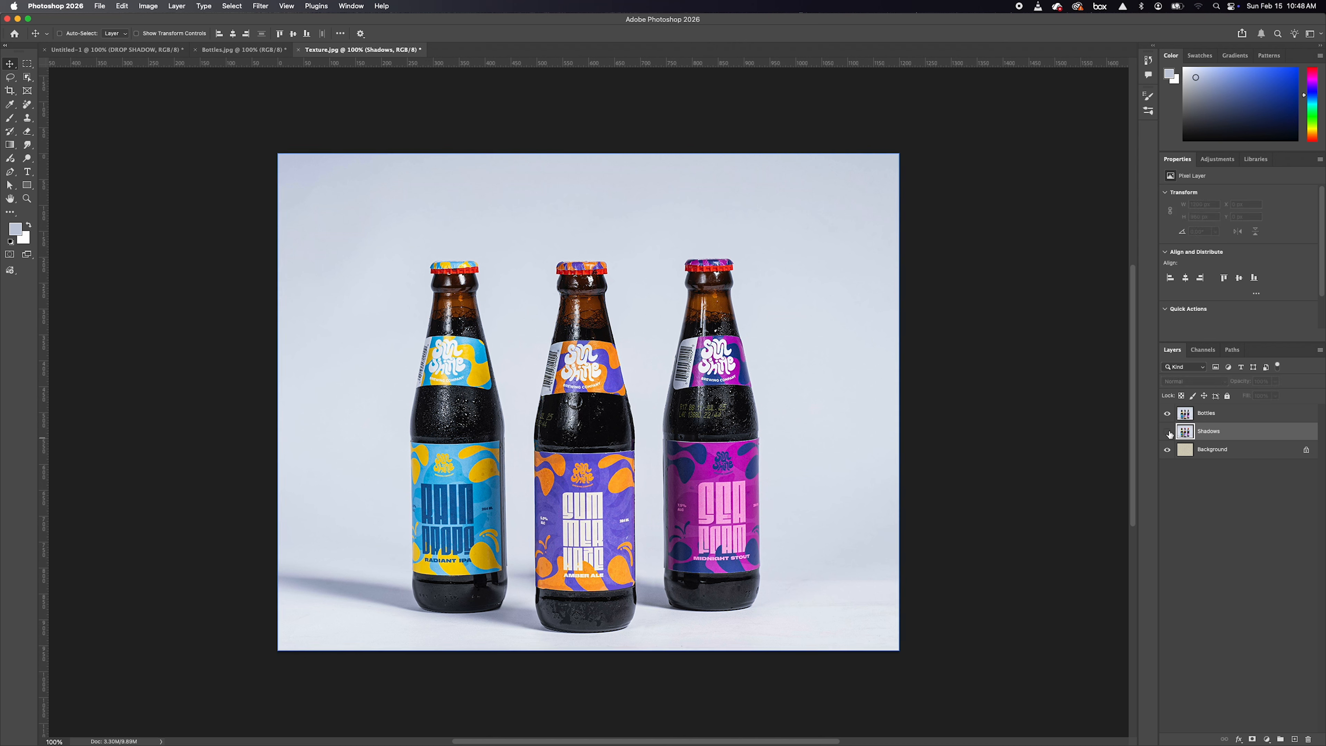
# Step: Select all three bottles on the Bottles layer with the Object Selection tool and add a layer mask from that selection
pyautogui.click(1219, 418)
pyautogui.click(1239, 416)
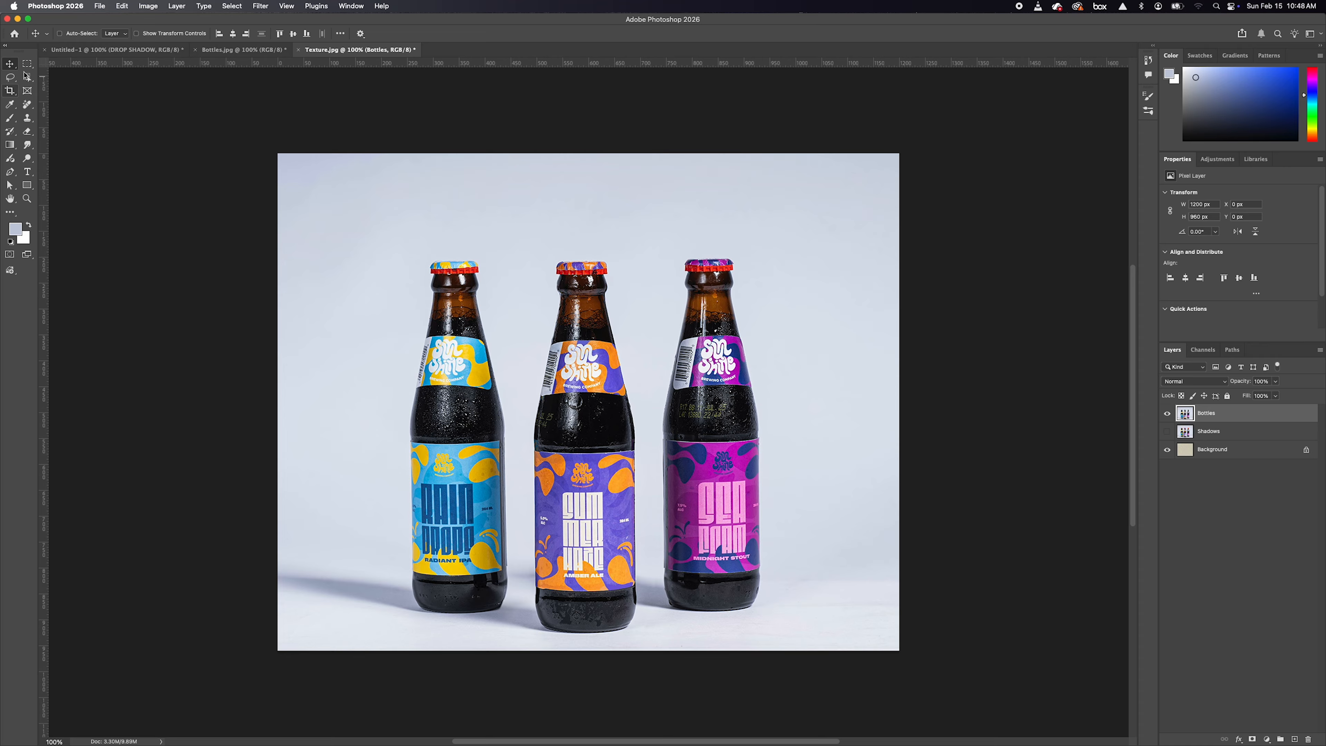
pyautogui.click(27, 77)
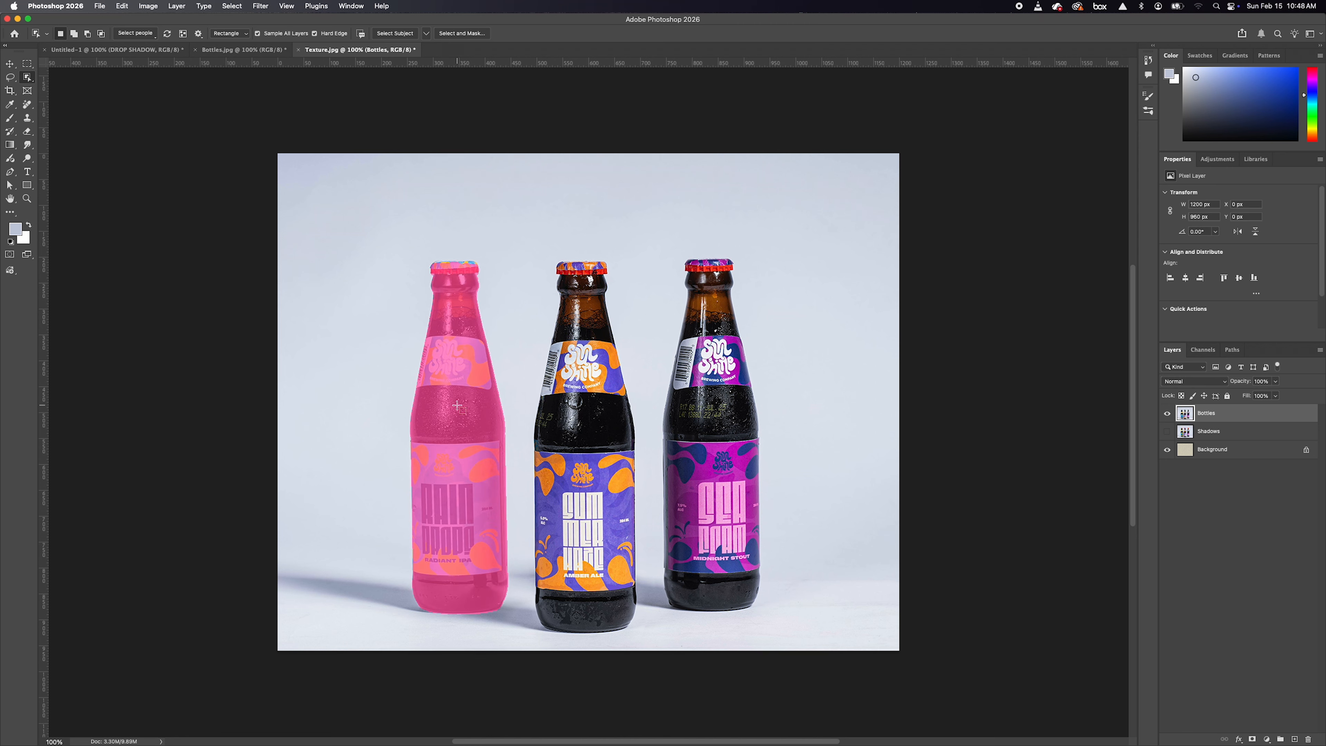
pyautogui.click(491, 432)
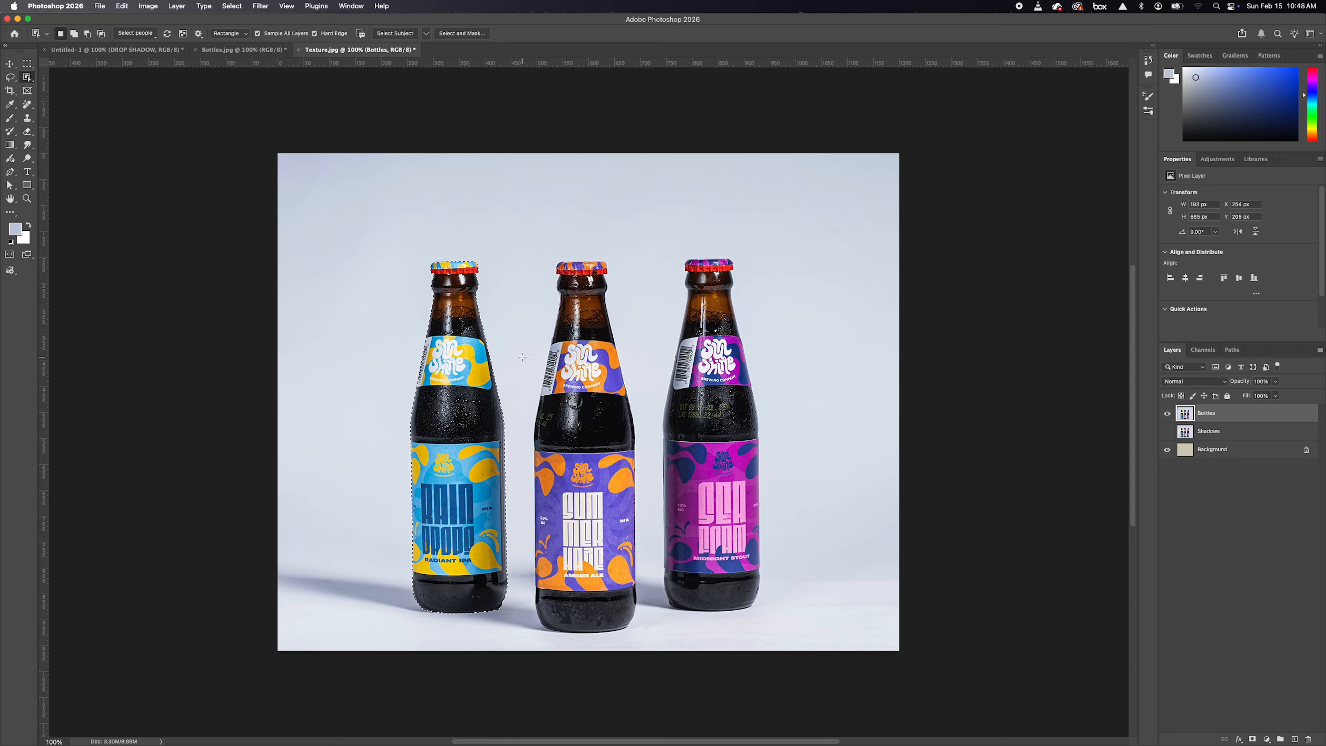
pyautogui.press('shift')
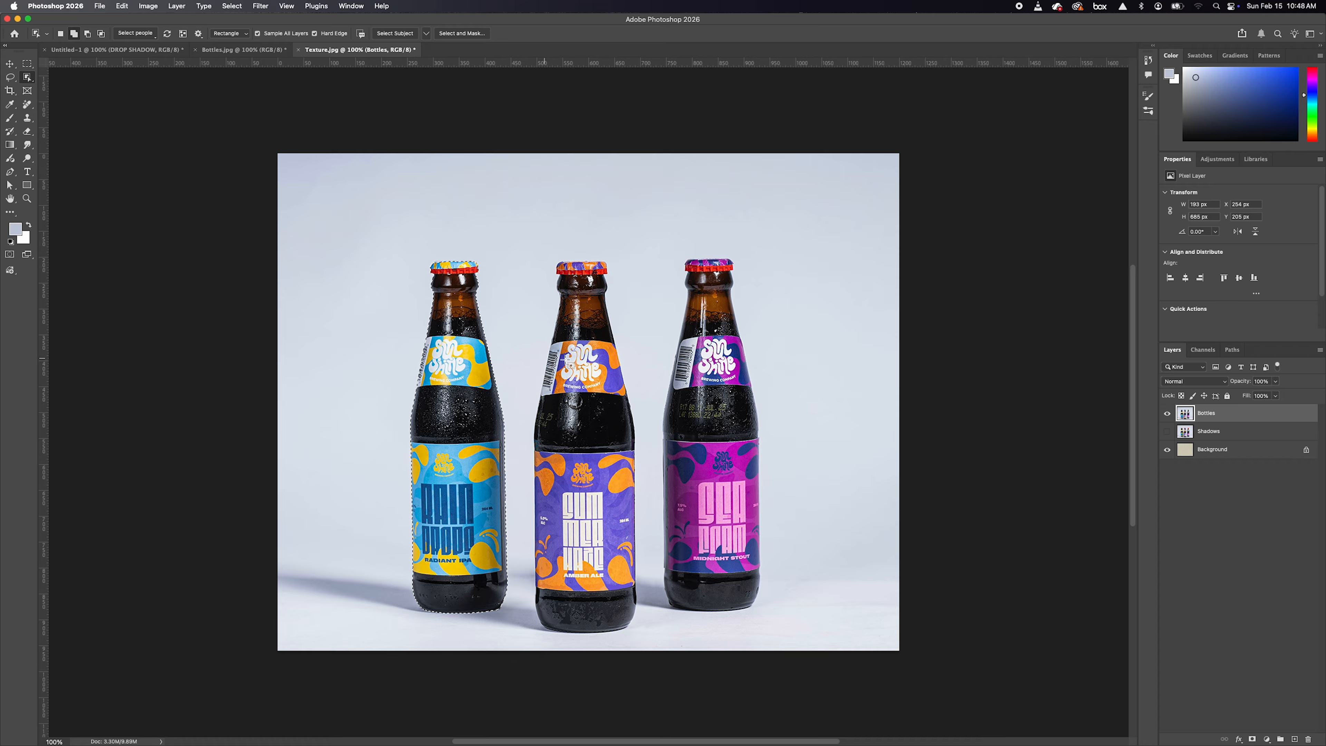
pyautogui.keyDown('shift'); pyautogui.click(586, 365); pyautogui.keyUp('shift')
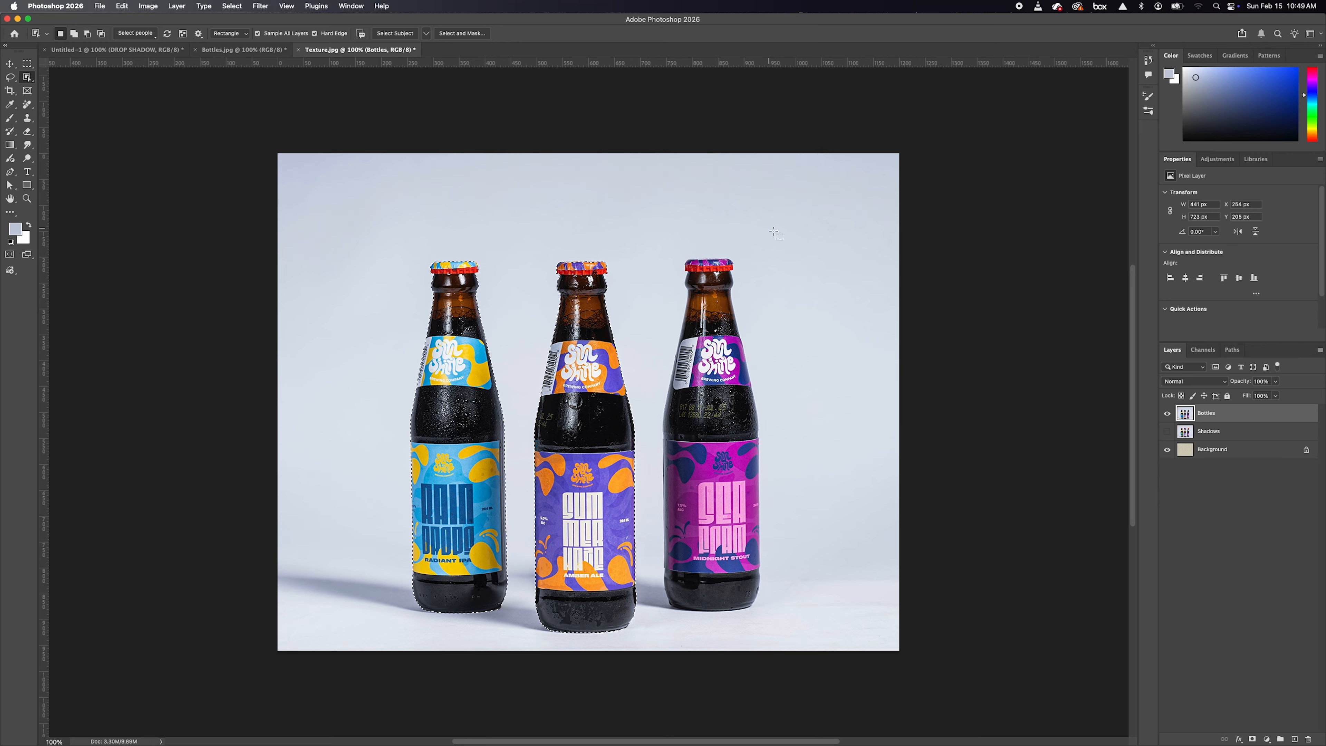
pyautogui.keyDown('shift'); pyautogui.click(906, 326); pyautogui.keyUp('shift')
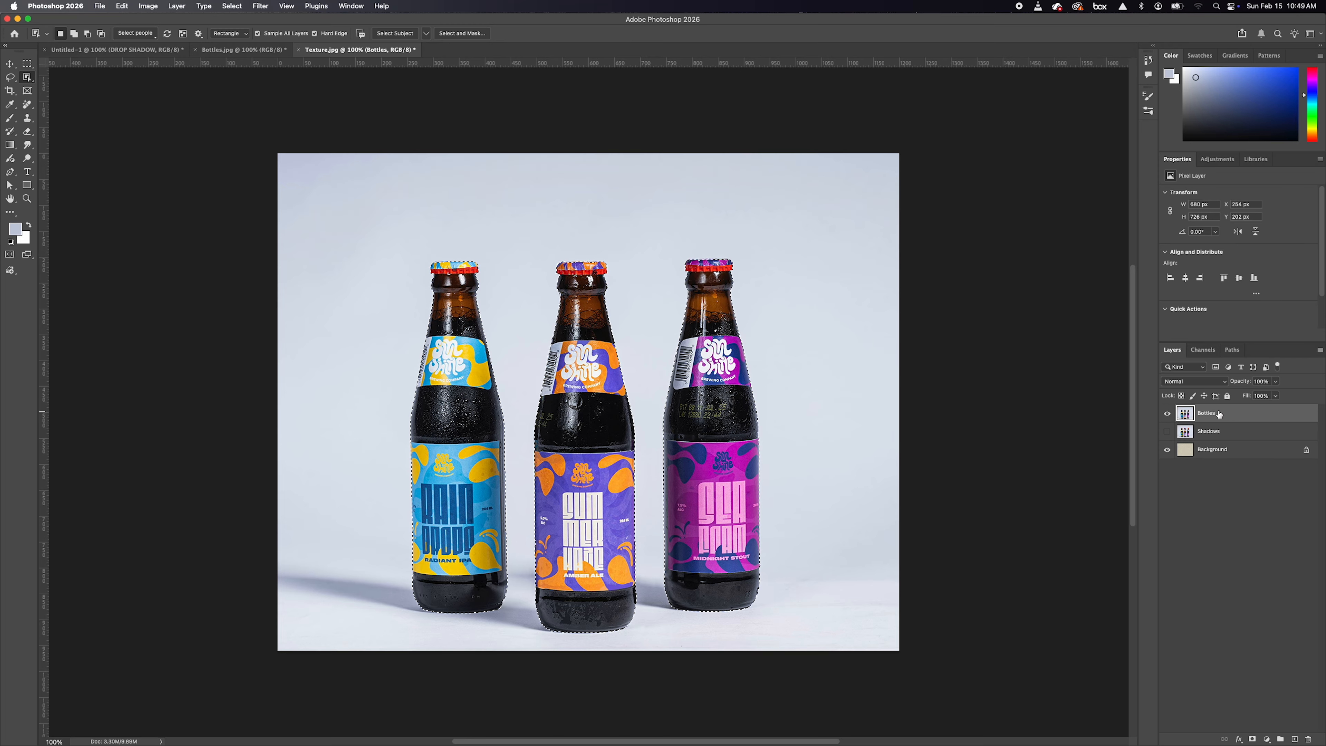
pyautogui.click(1252, 740)
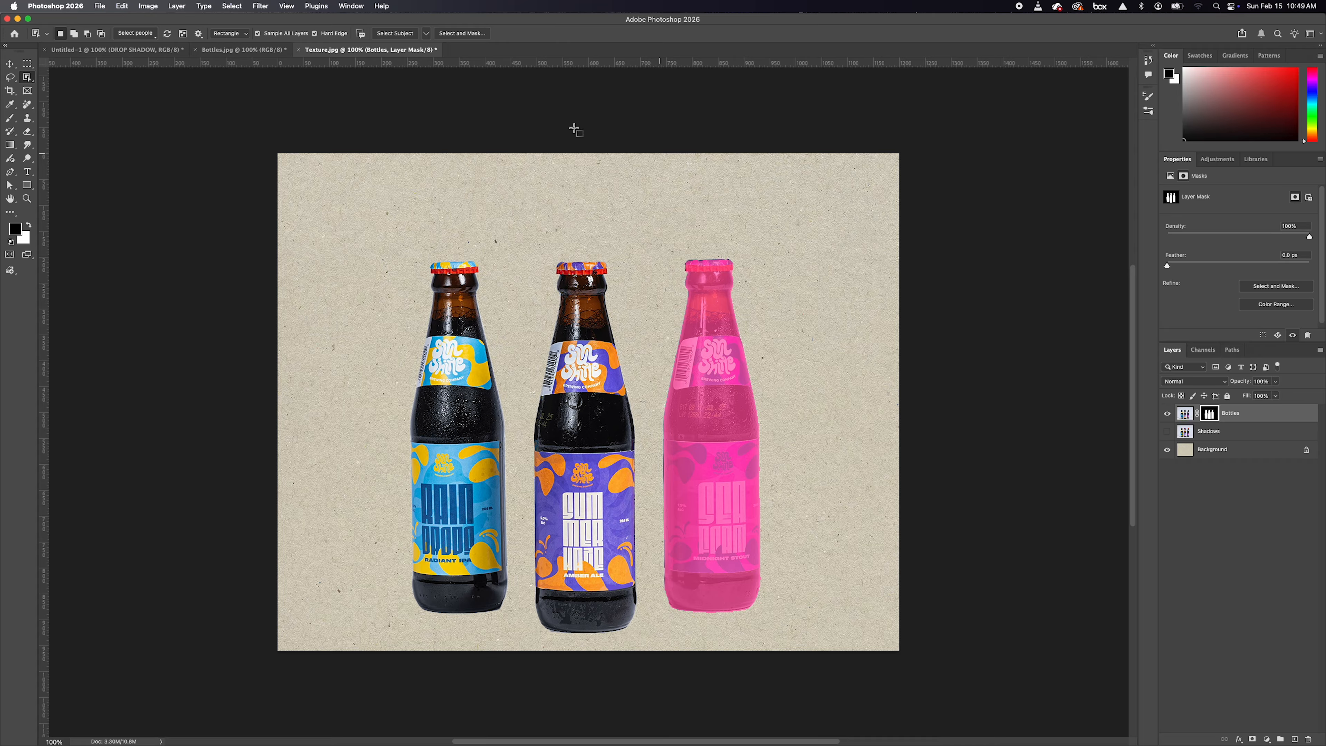
pyautogui.click(11, 64)
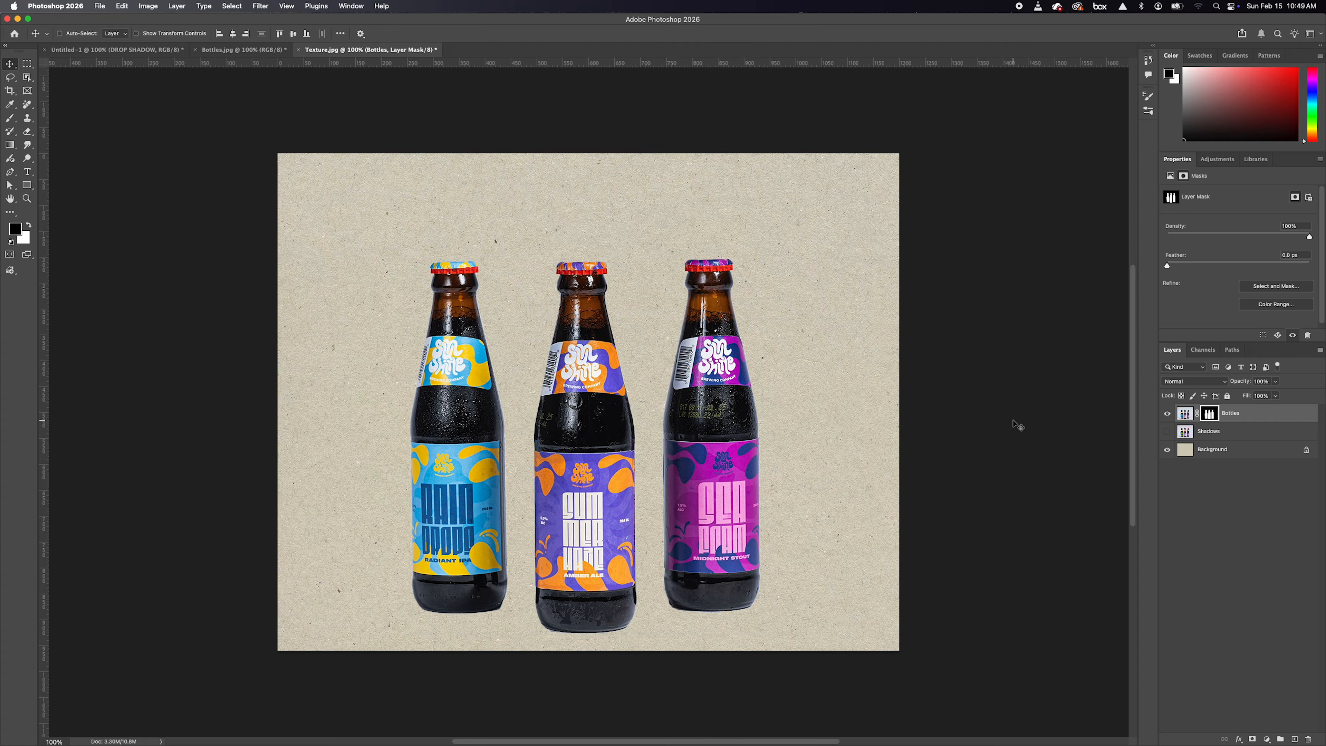
# Step: Preview the masked bottles, show the Shadows layer, hide the Bottles layer and make Shadows active
pyautogui.click(1167, 412)
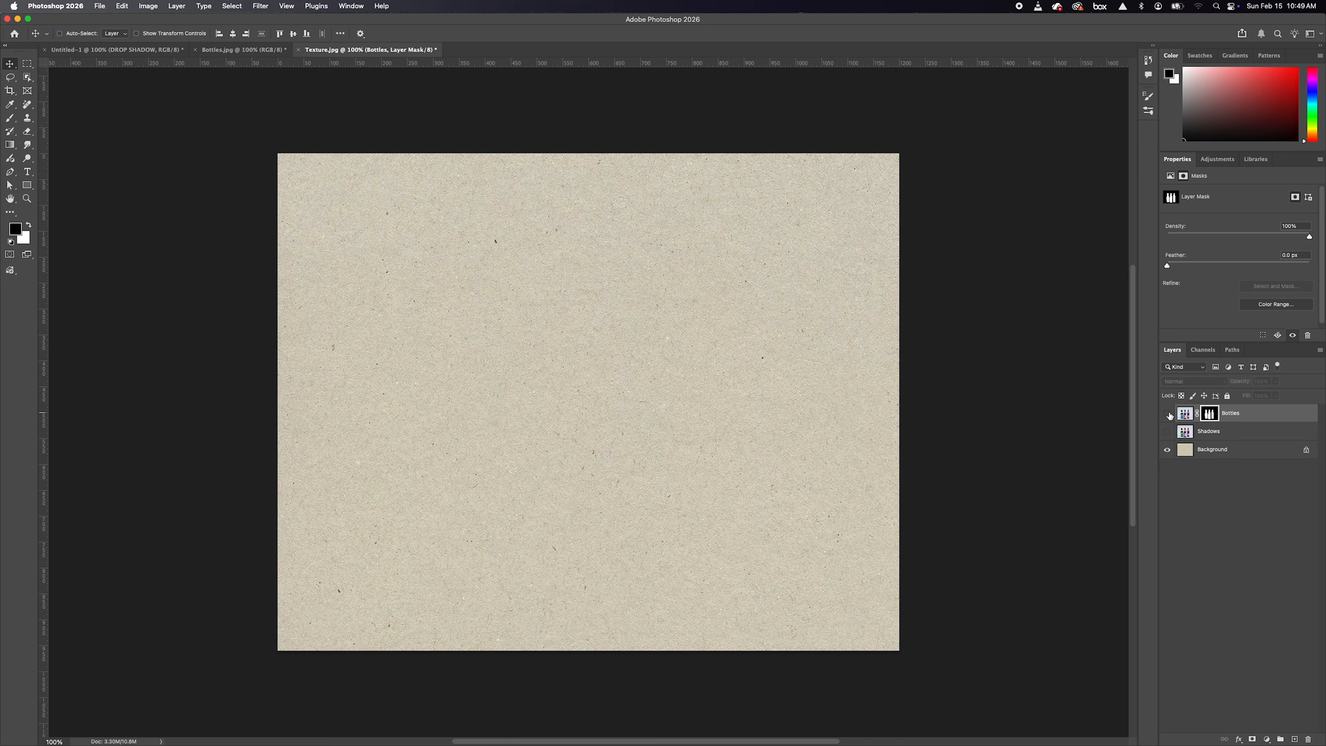
pyautogui.click(1167, 412)
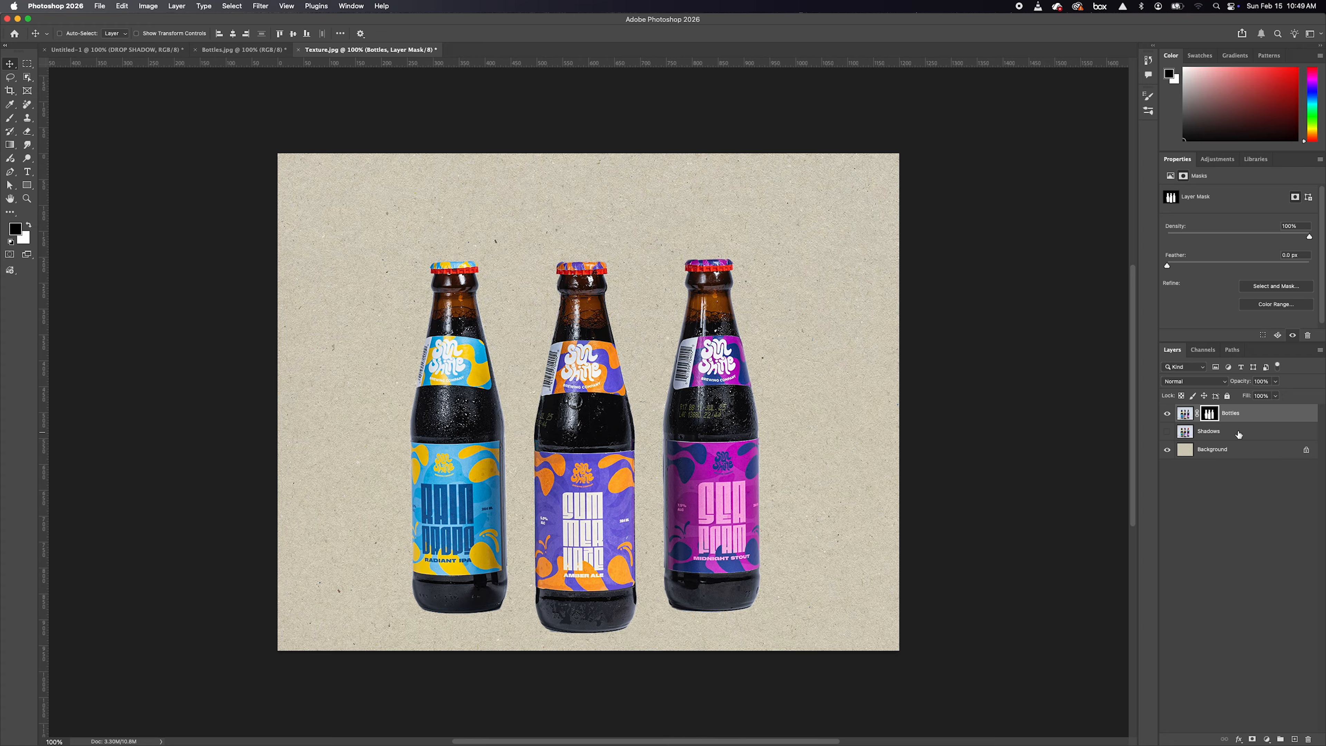
pyautogui.click(1167, 431)
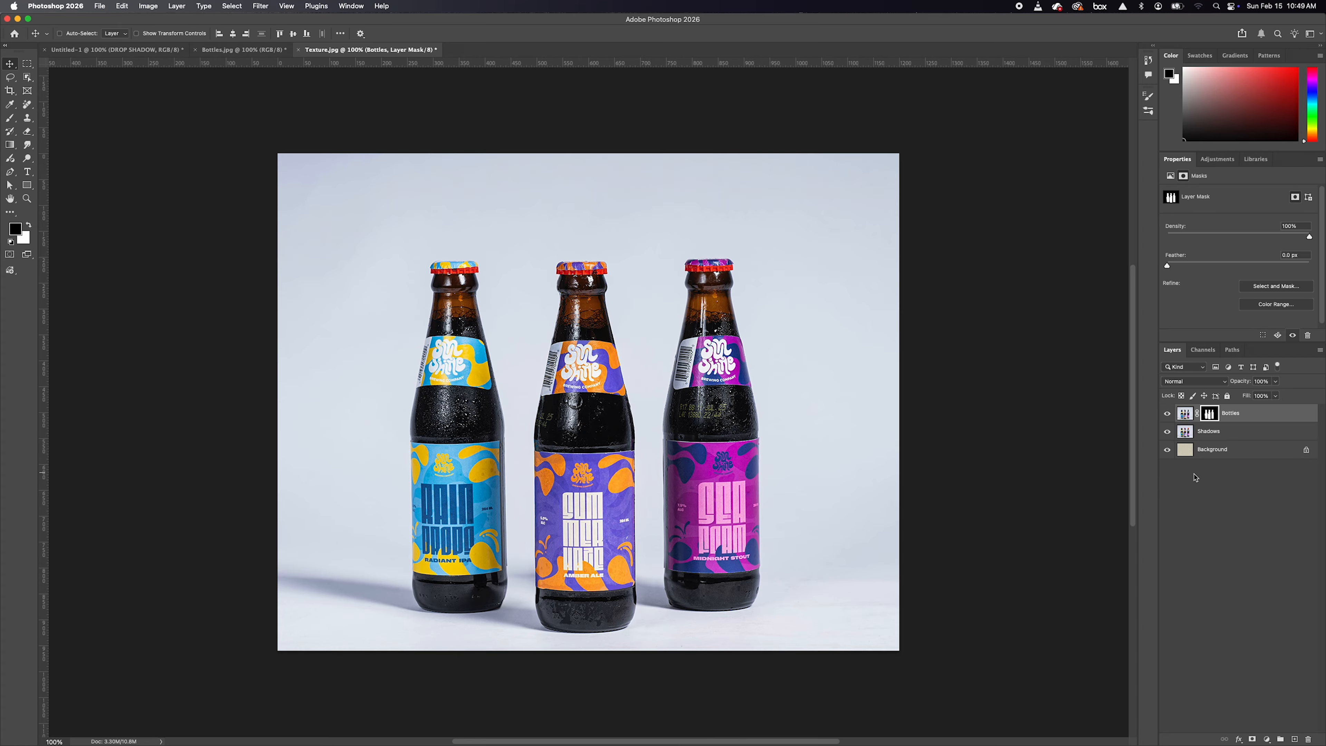
pyautogui.click(1183, 432)
pyautogui.click(1167, 413)
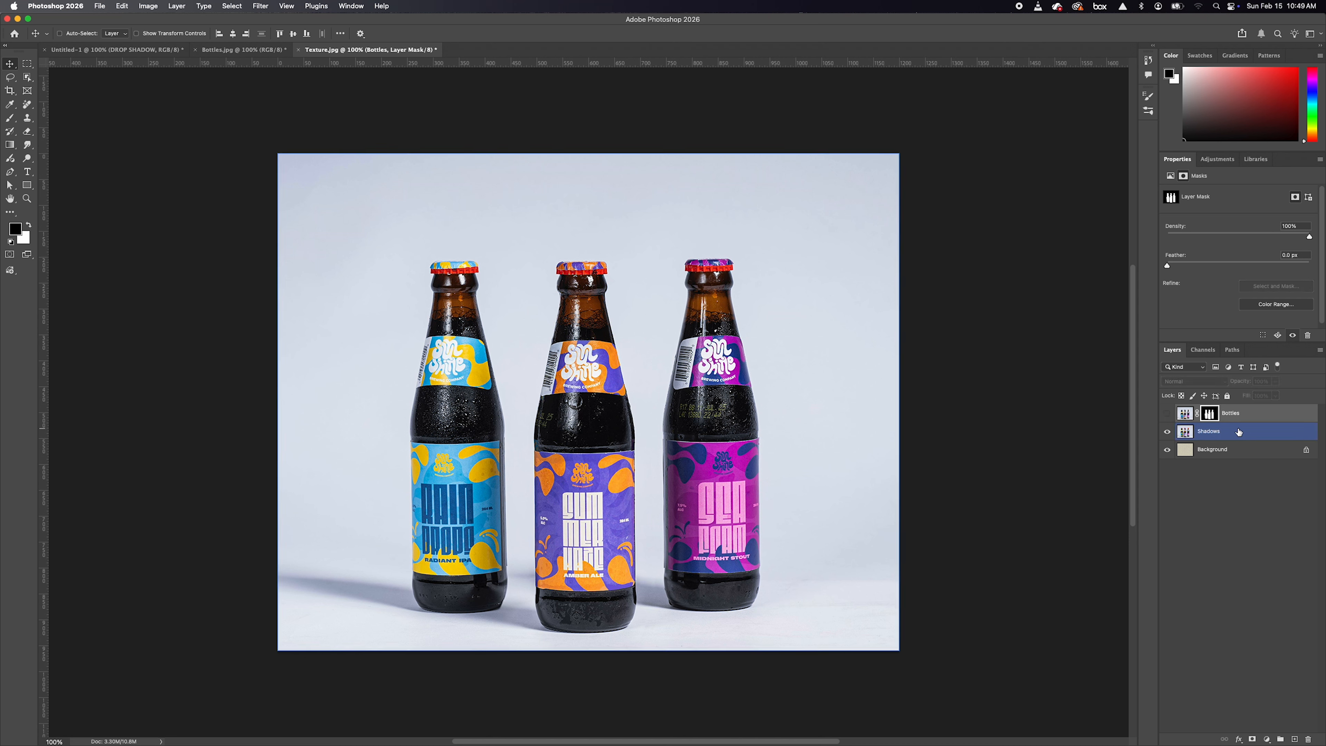
pyautogui.click(1245, 433)
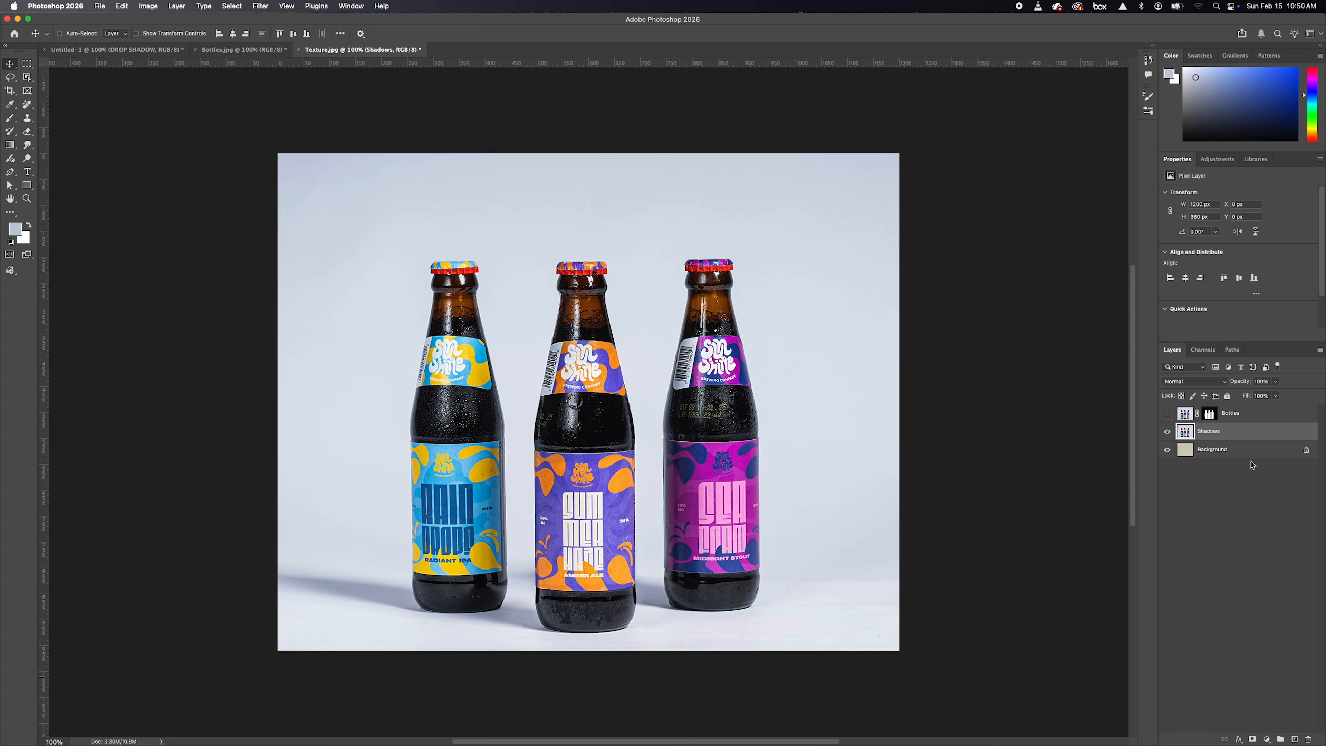
# Step: Add a Levels adjustment above Shadows and set its white point by sampling the backdrop near the photo's top-left corner
pyautogui.click(1267, 738)
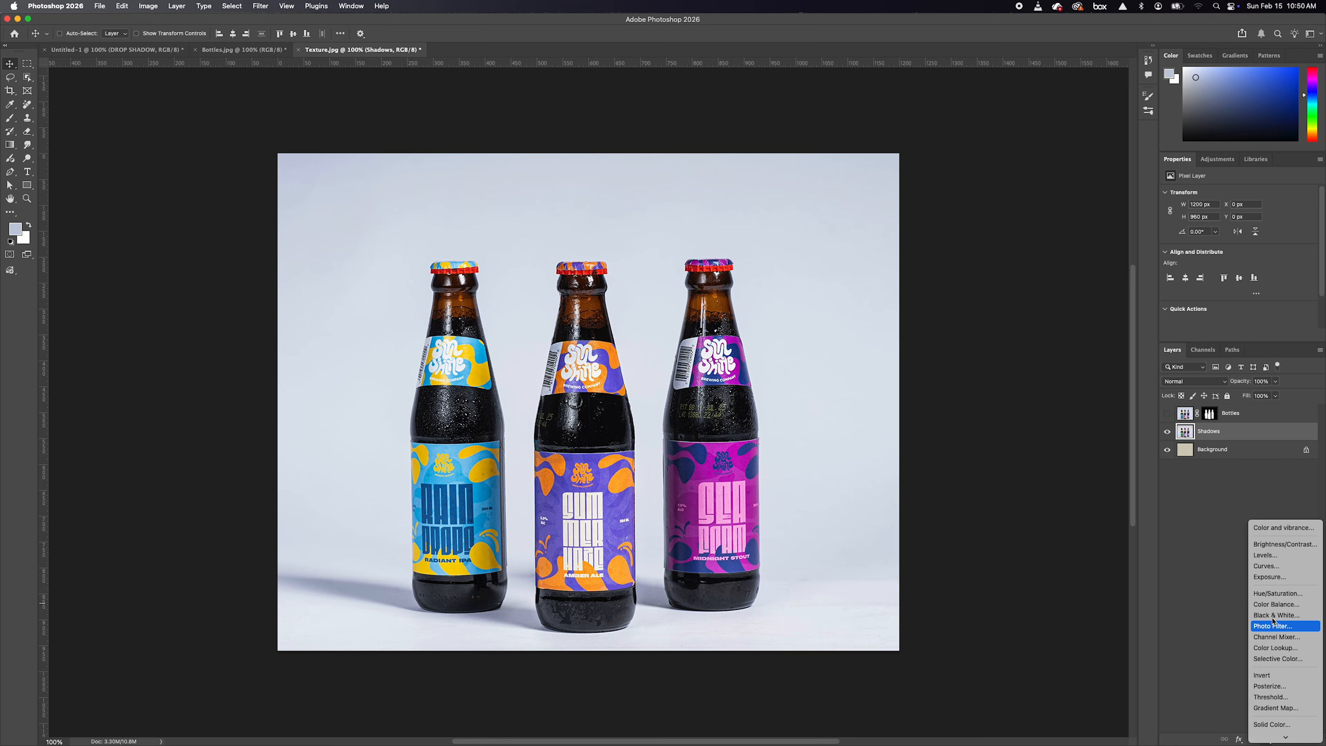
pyautogui.scroll(-1, 1274, 594)
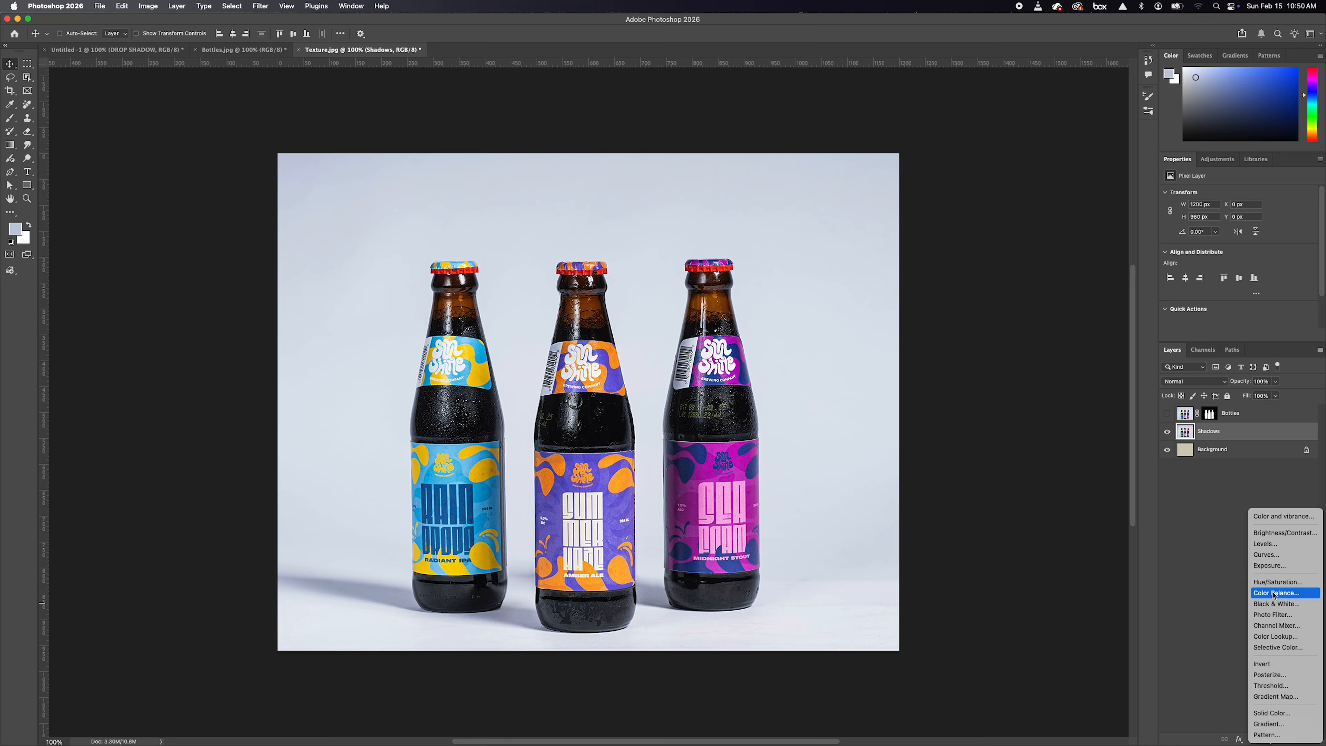
pyautogui.click(1265, 544)
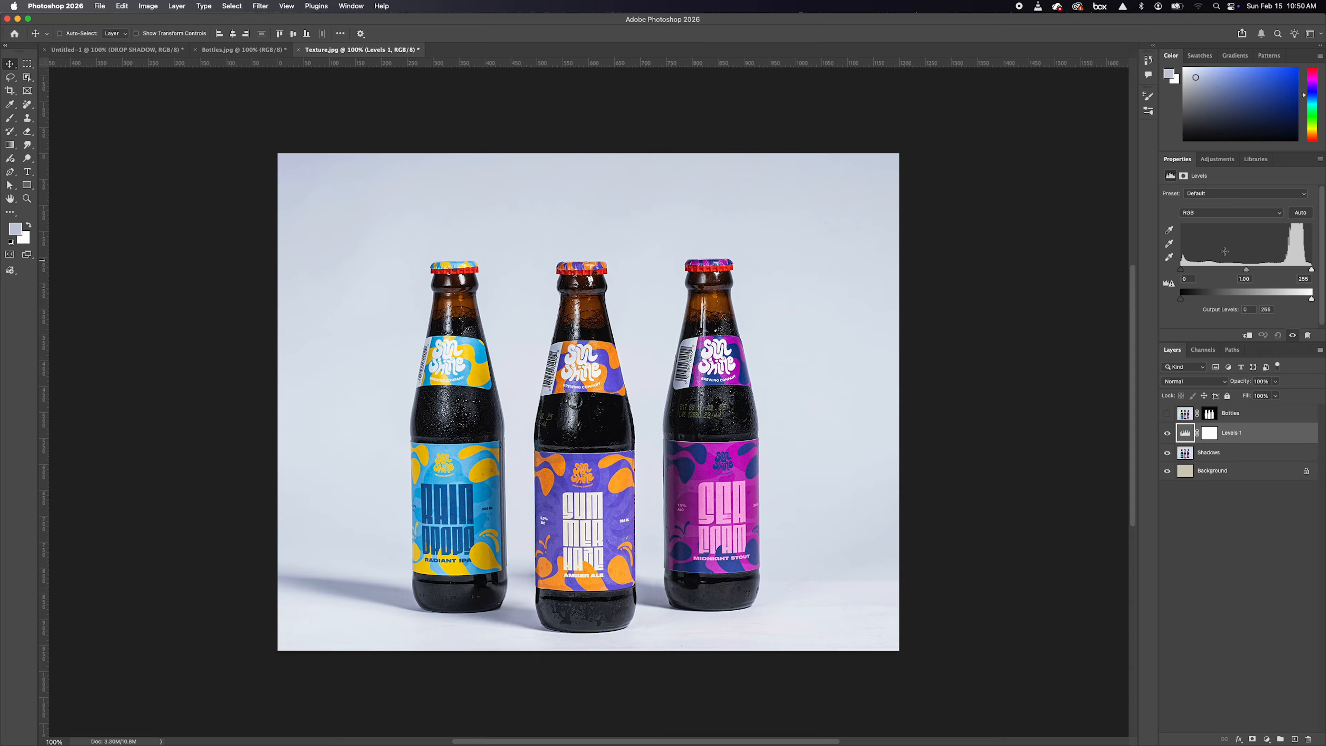
pyautogui.click(1169, 258)
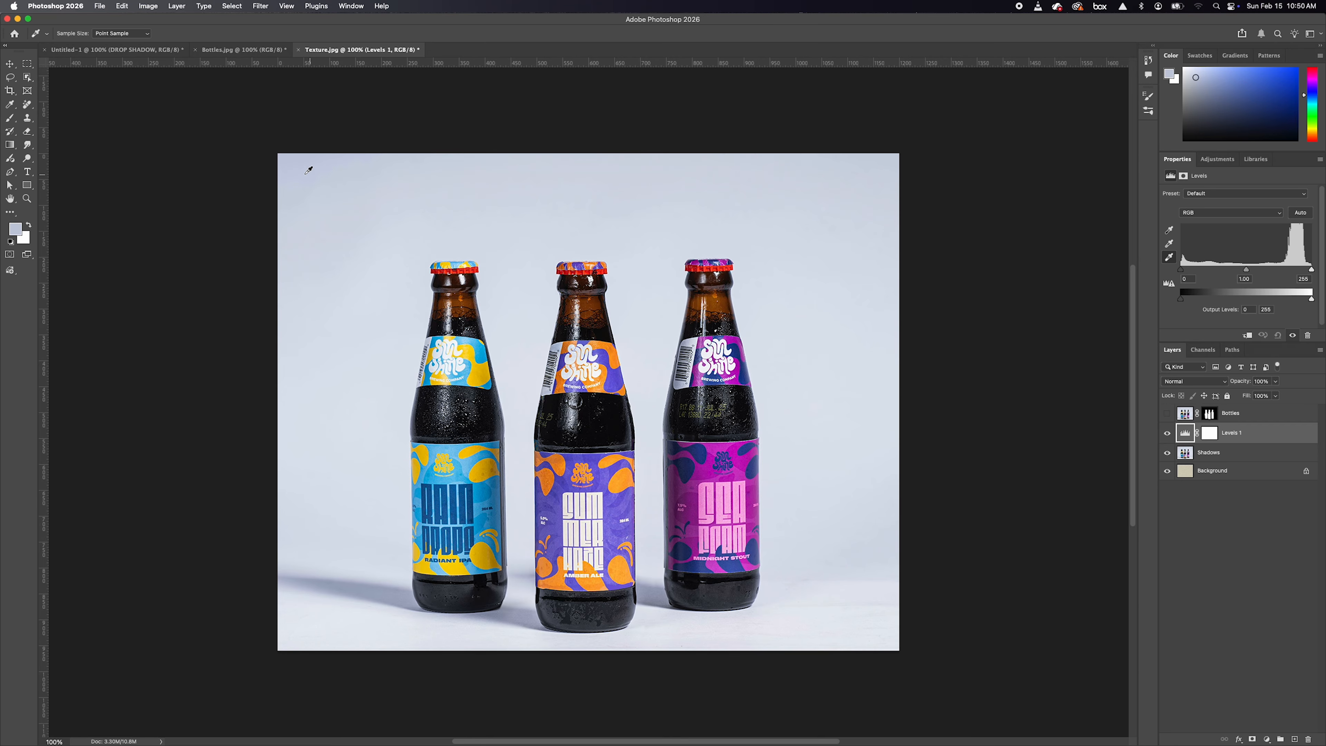
pyautogui.click(286, 156)
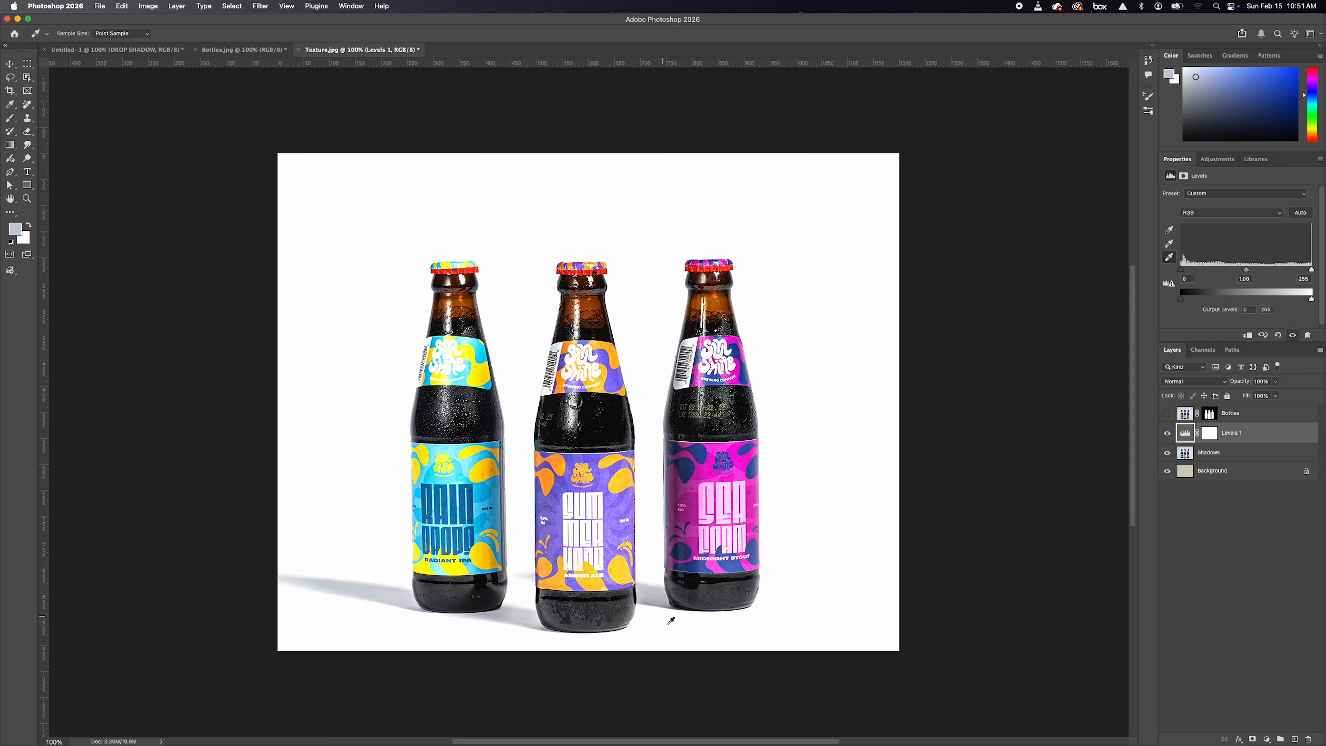
pyautogui.press('v')
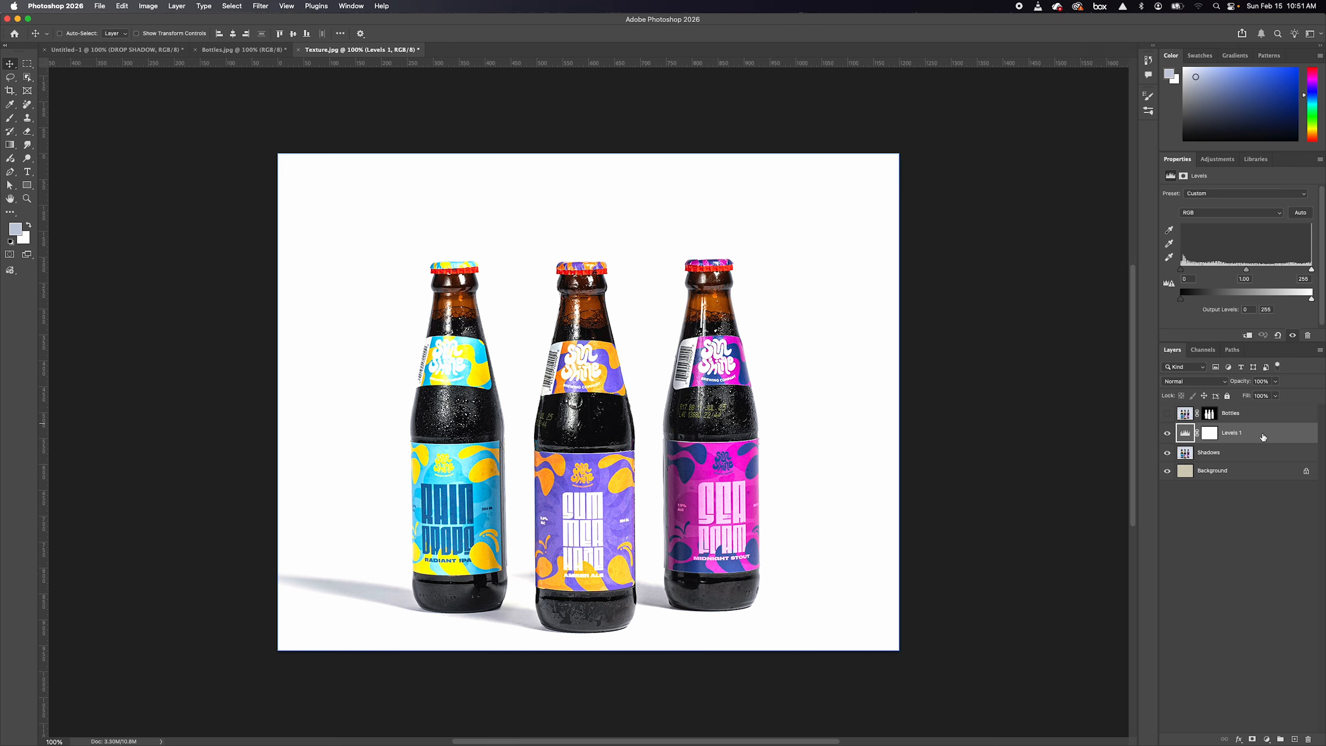
# Step: Merge the Levels adjustment layer with the Shadows layer
pyautogui.click(1228, 453)
pyautogui.keyDown('shift'); pyautogui.click(1254, 454); pyautogui.keyUp('shift')
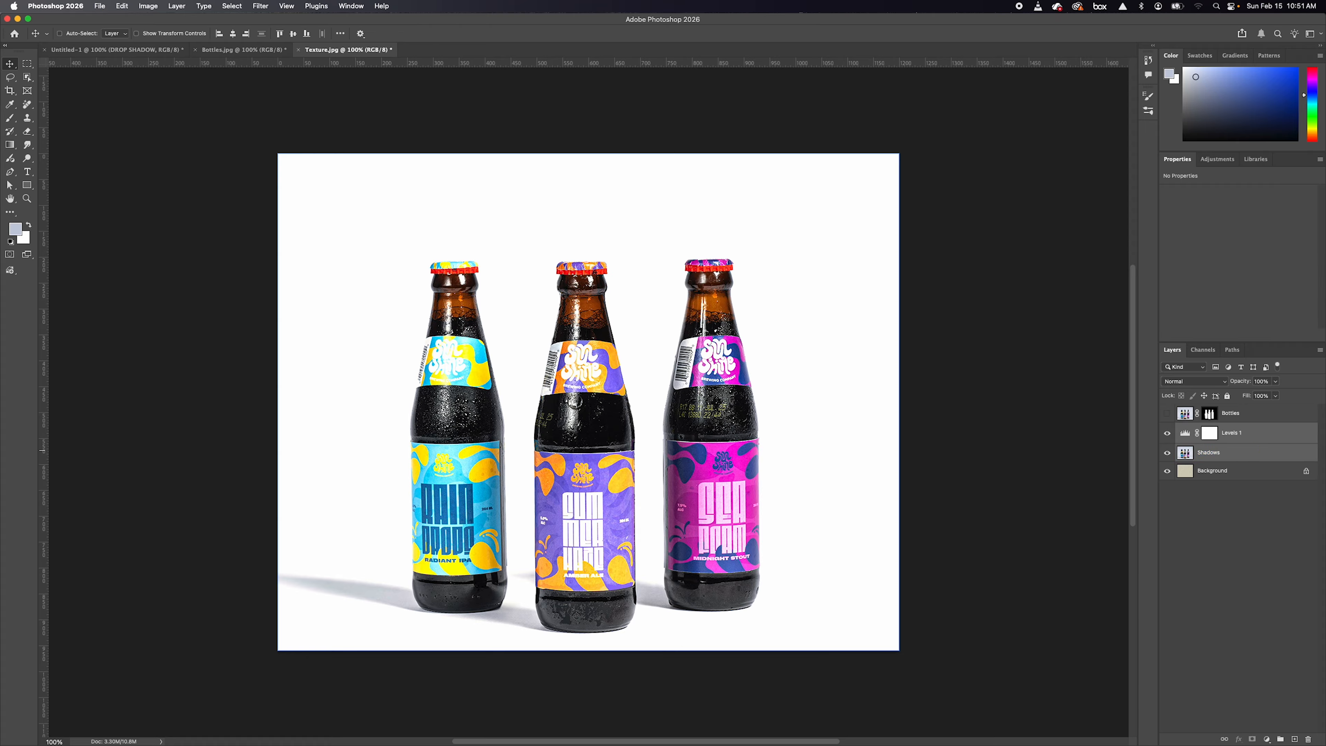
pyautogui.click(1319, 350)
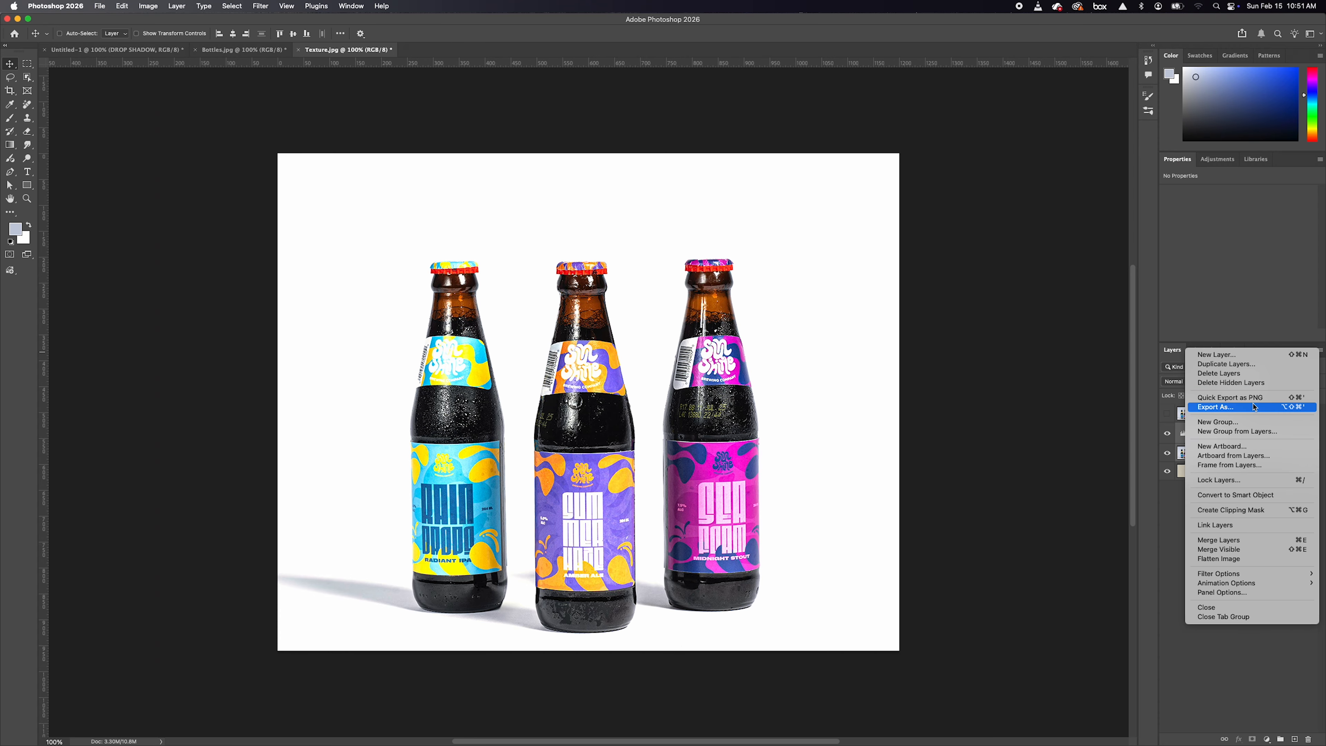
pyautogui.click(1225, 543)
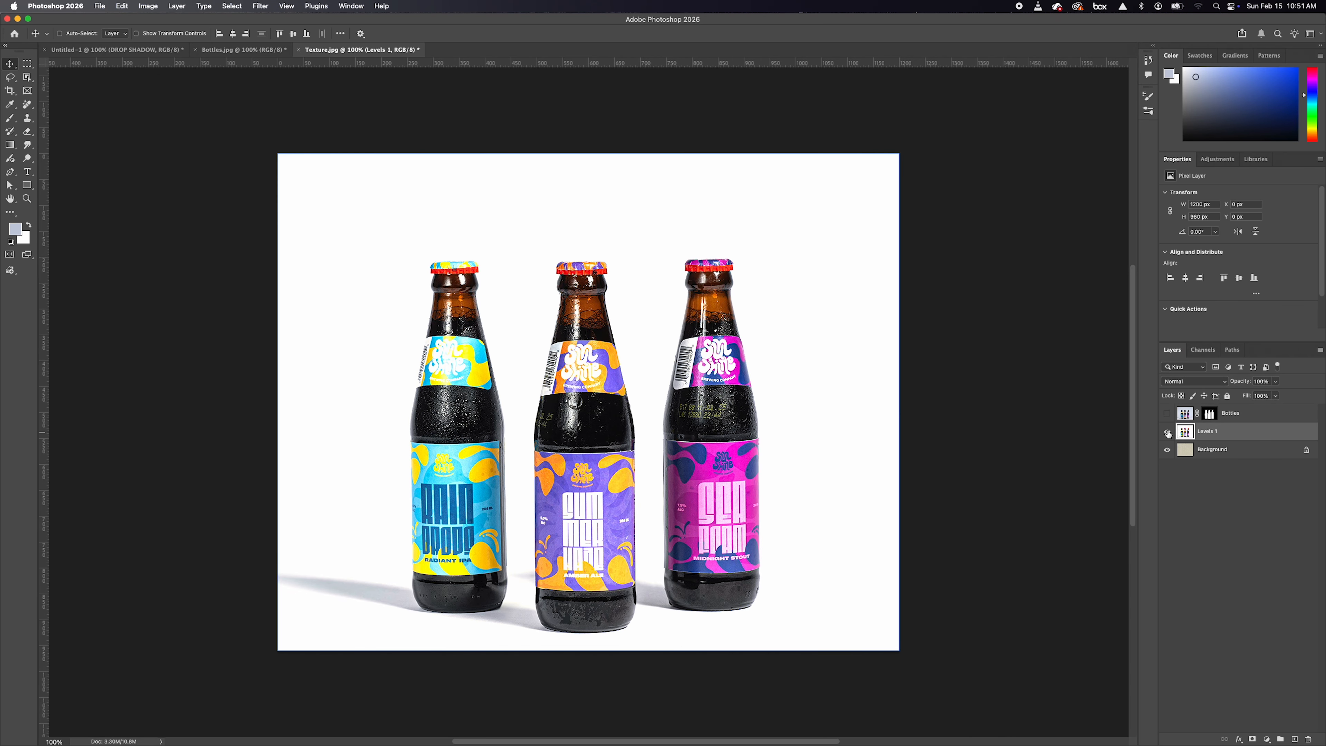
# Step: Compare the merged layer with and without the masked Bottles layer above it, leaving Bottles visible
pyautogui.click(1167, 412)
pyautogui.click(1167, 414)
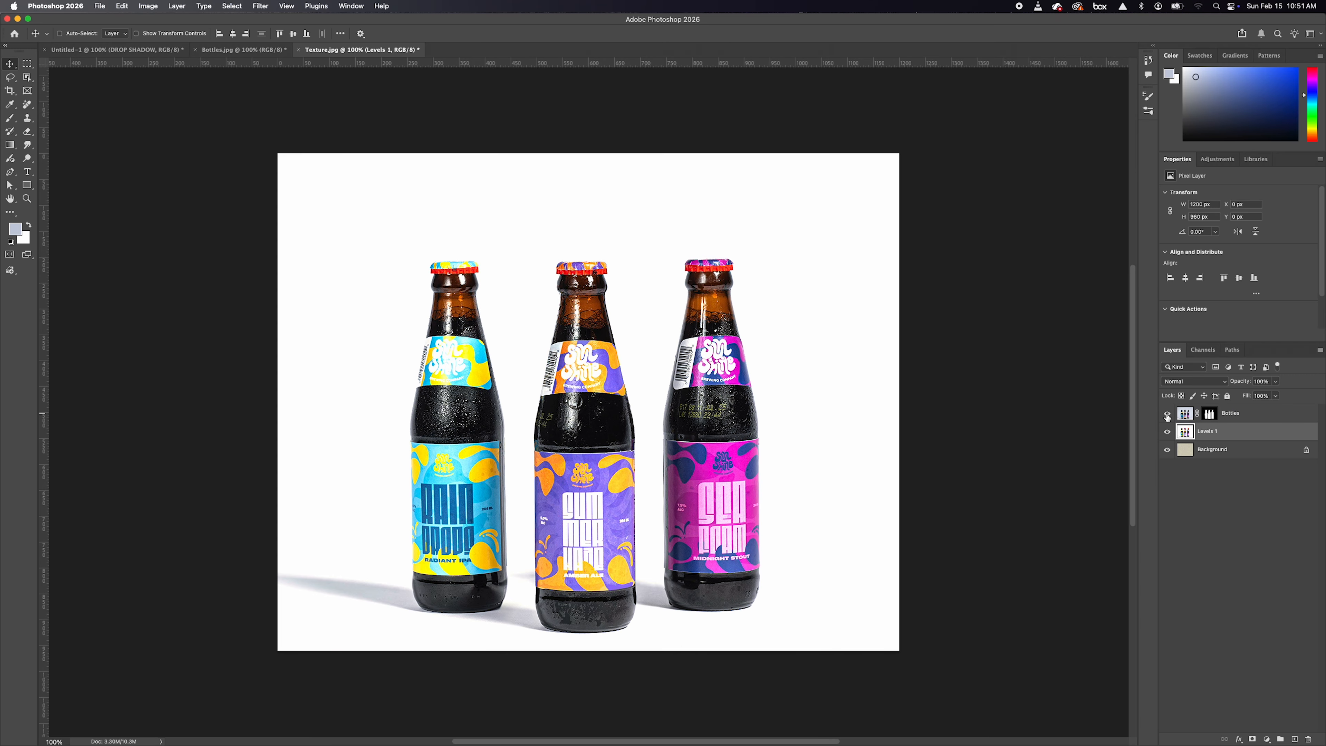
pyautogui.click(1167, 415)
pyautogui.click(1167, 415)
pyautogui.click(1167, 416)
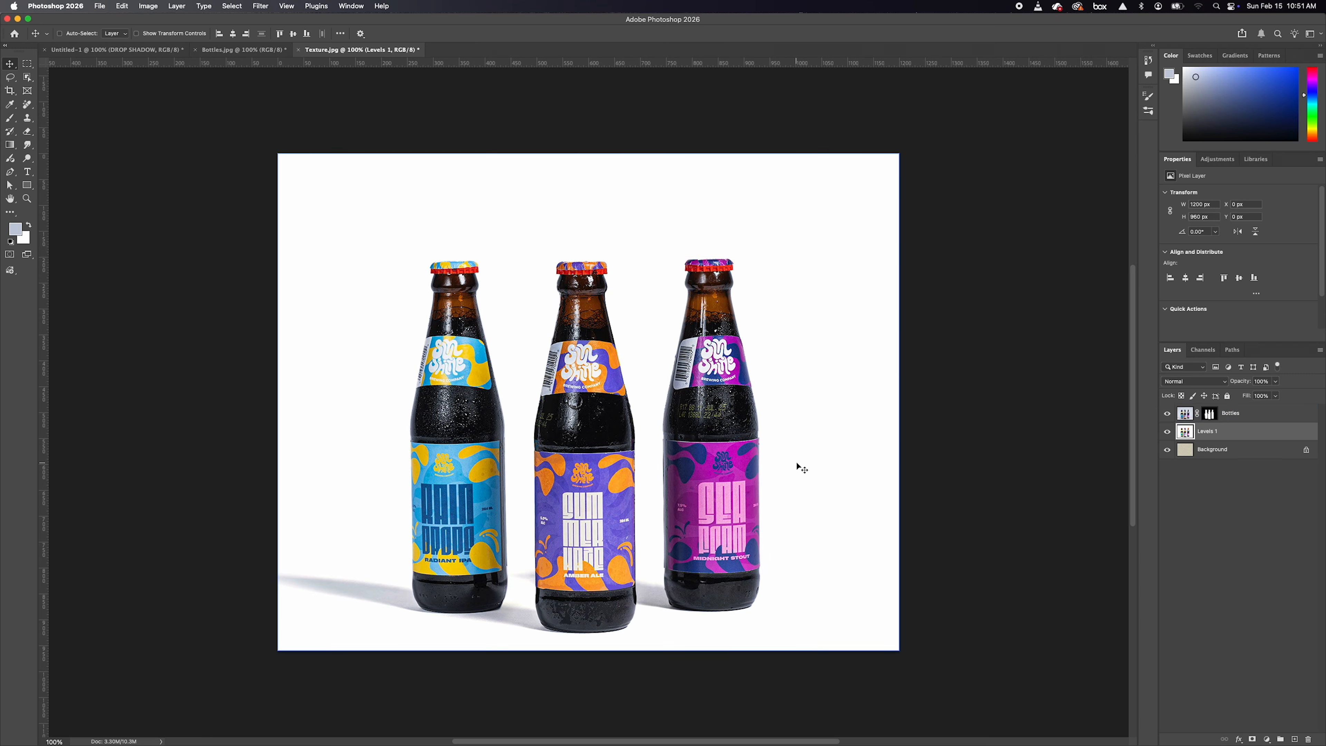
pyautogui.click(1167, 416)
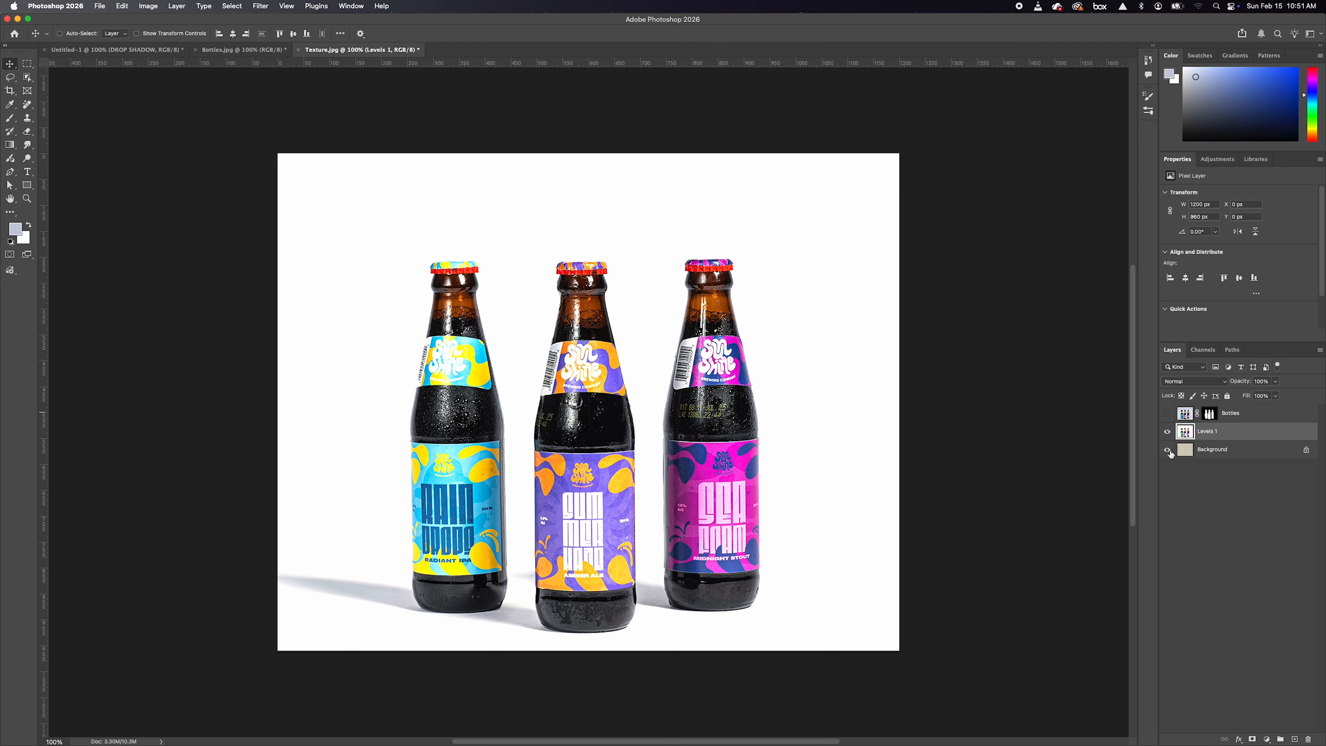
pyautogui.click(1167, 414)
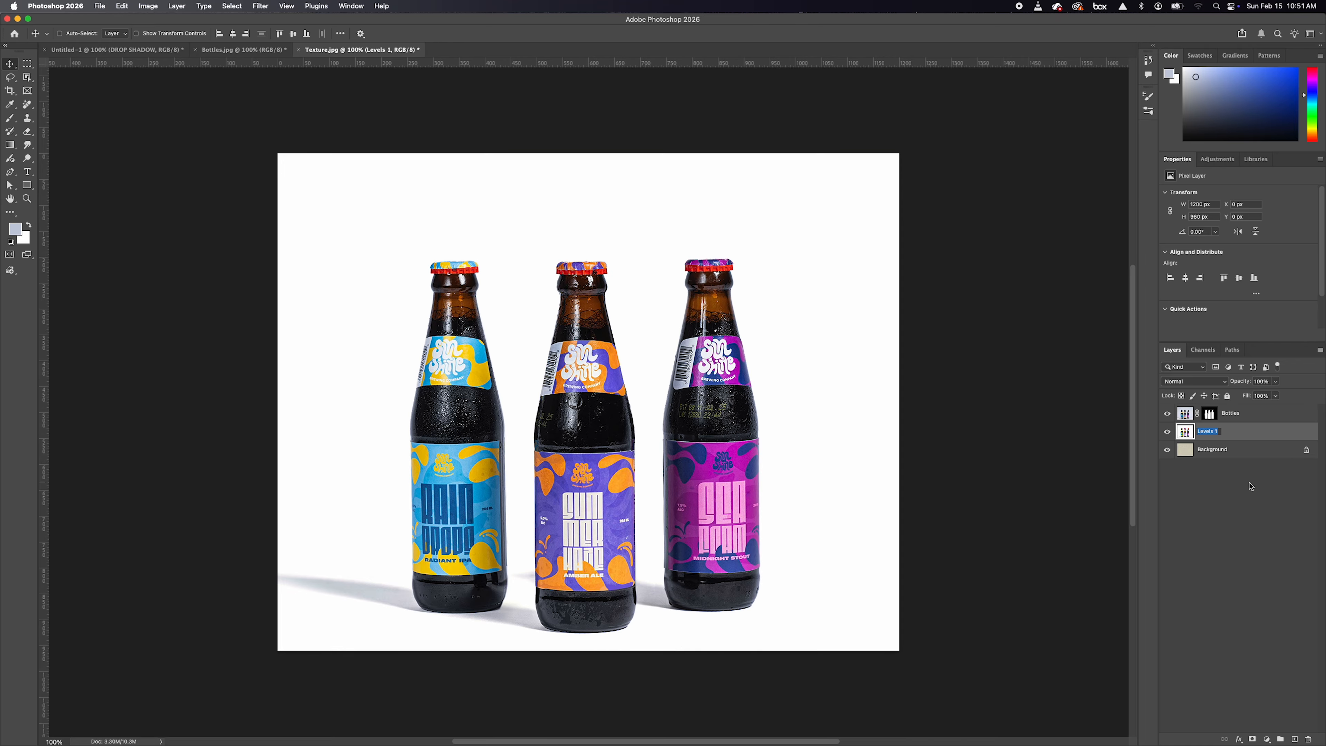
# Step: Rename the merged layer to Shadows and set its blend mode to Multiply
pyautogui.write('Shdow')
pyautogui.press('BackSpace')
pyautogui.press('BackSpace')
pyautogui.write('ows')
pyautogui.press('Return')
pyautogui.click(1191, 382)
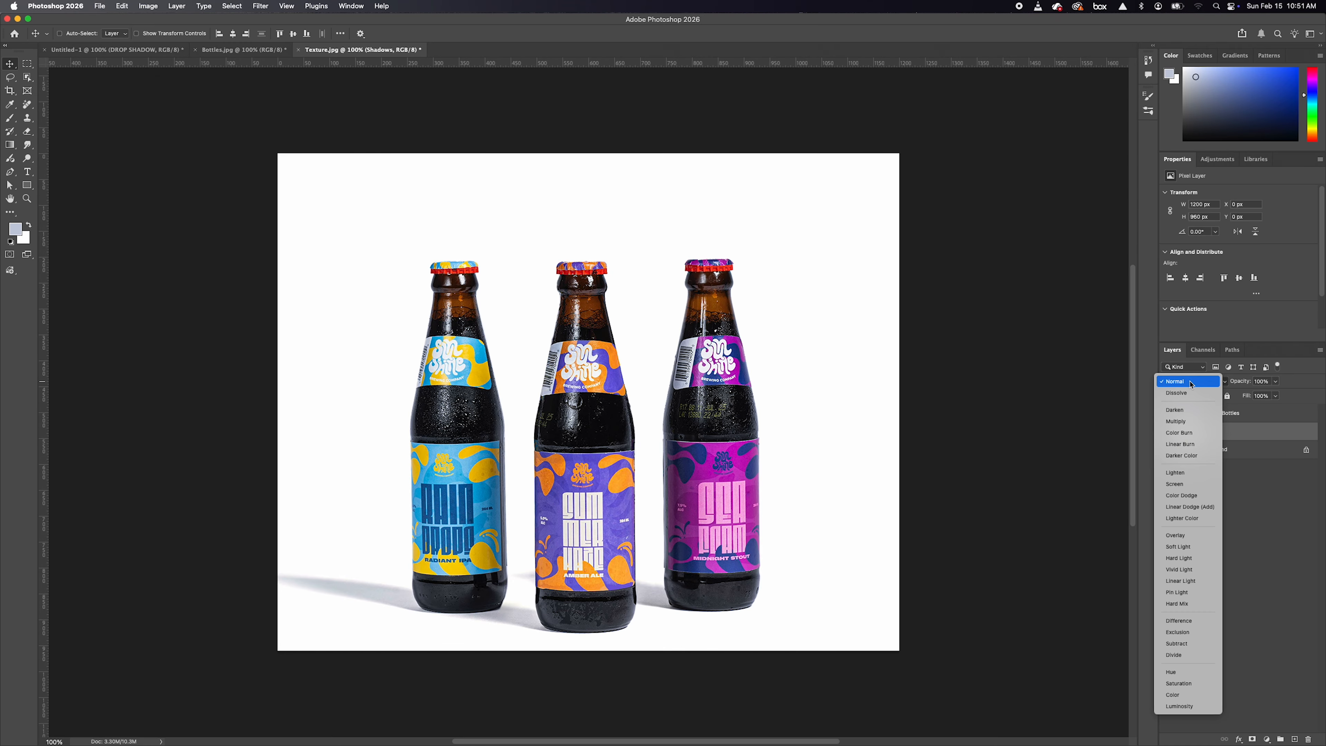
pyautogui.click(1179, 421)
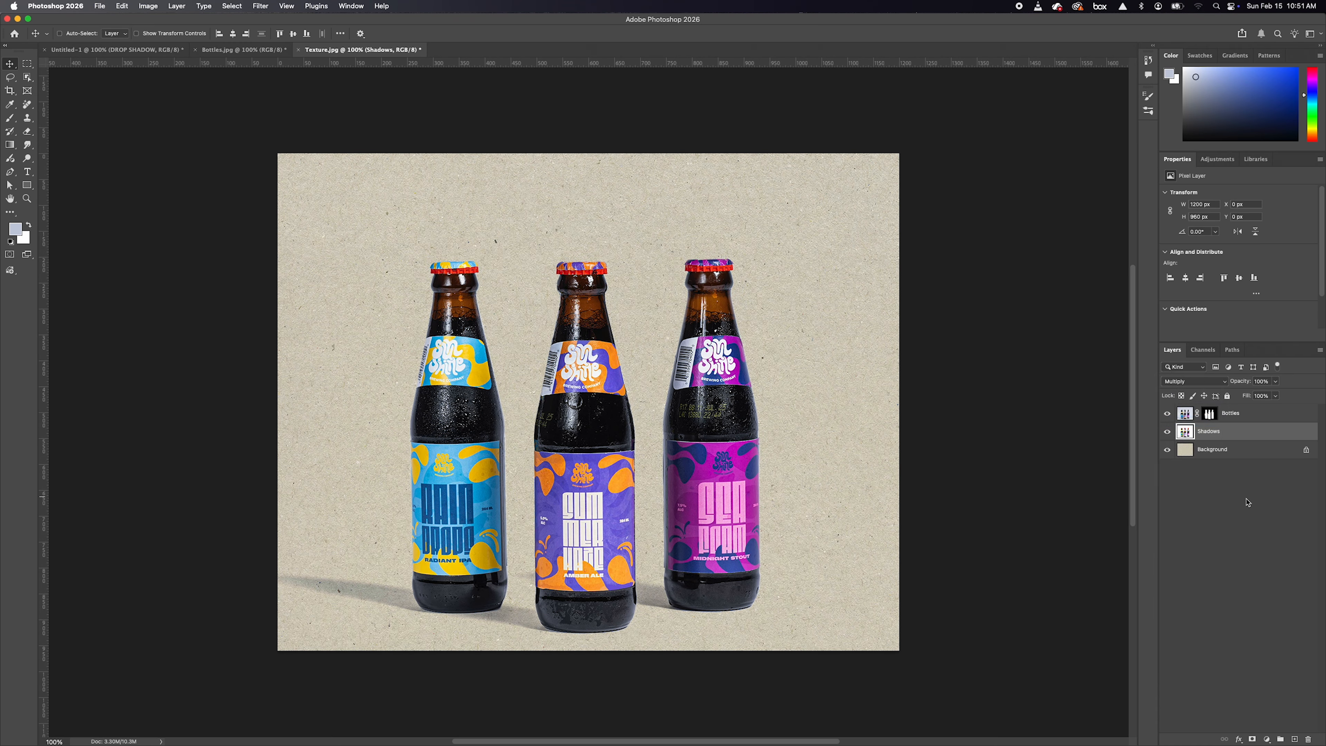
pyautogui.click(1247, 499)
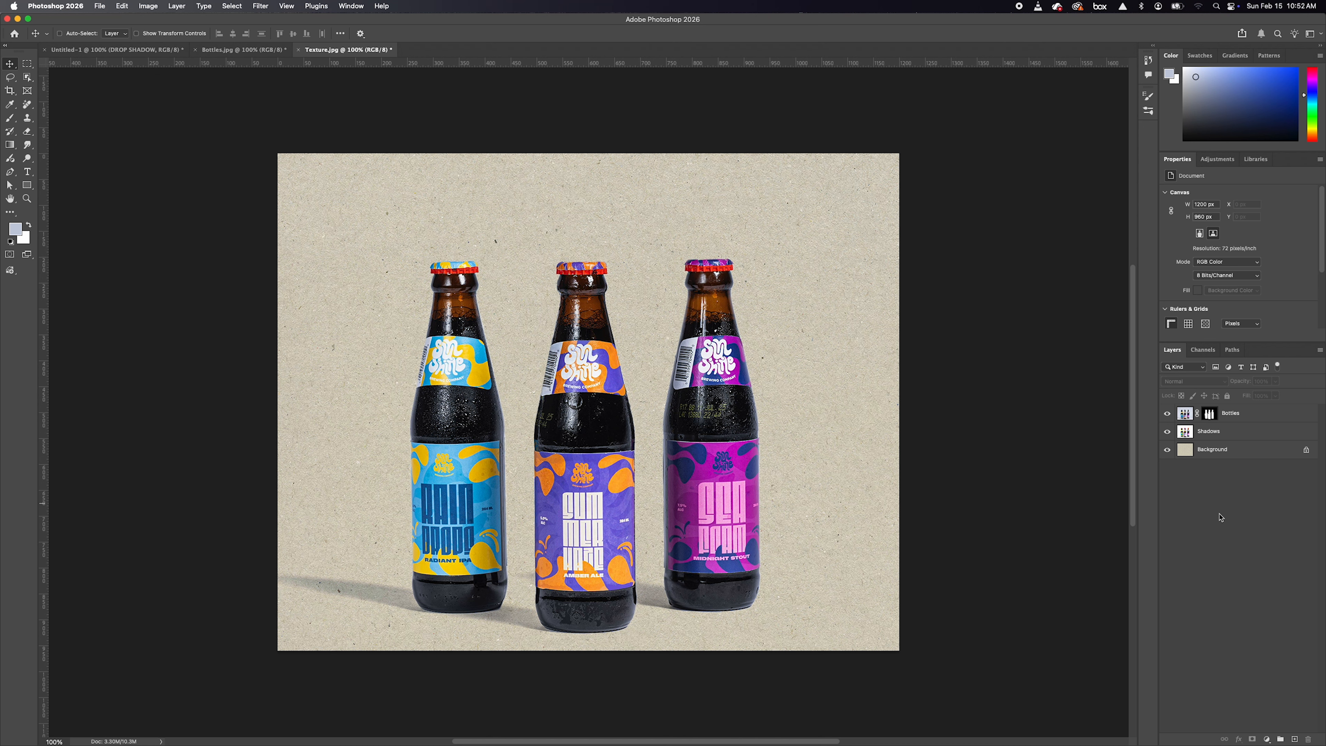
pyautogui.click(1226, 420)
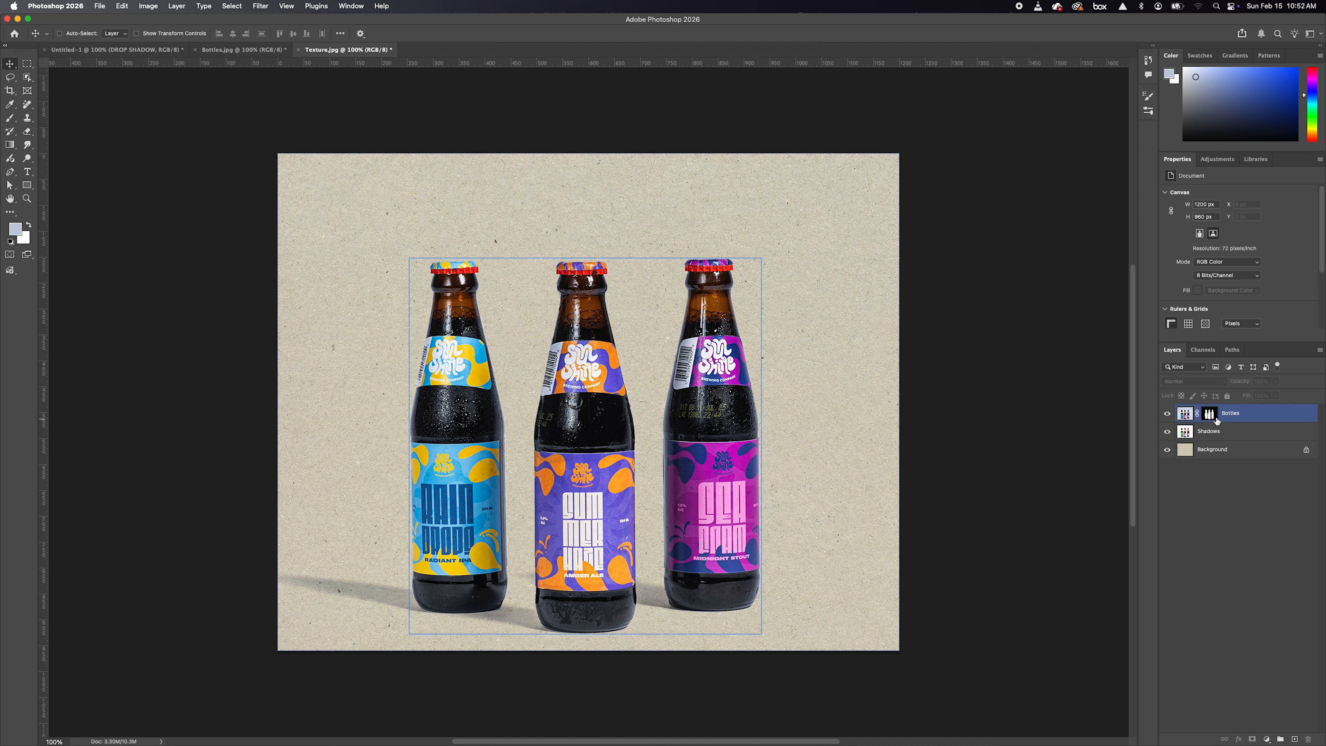
pyautogui.click(1209, 432)
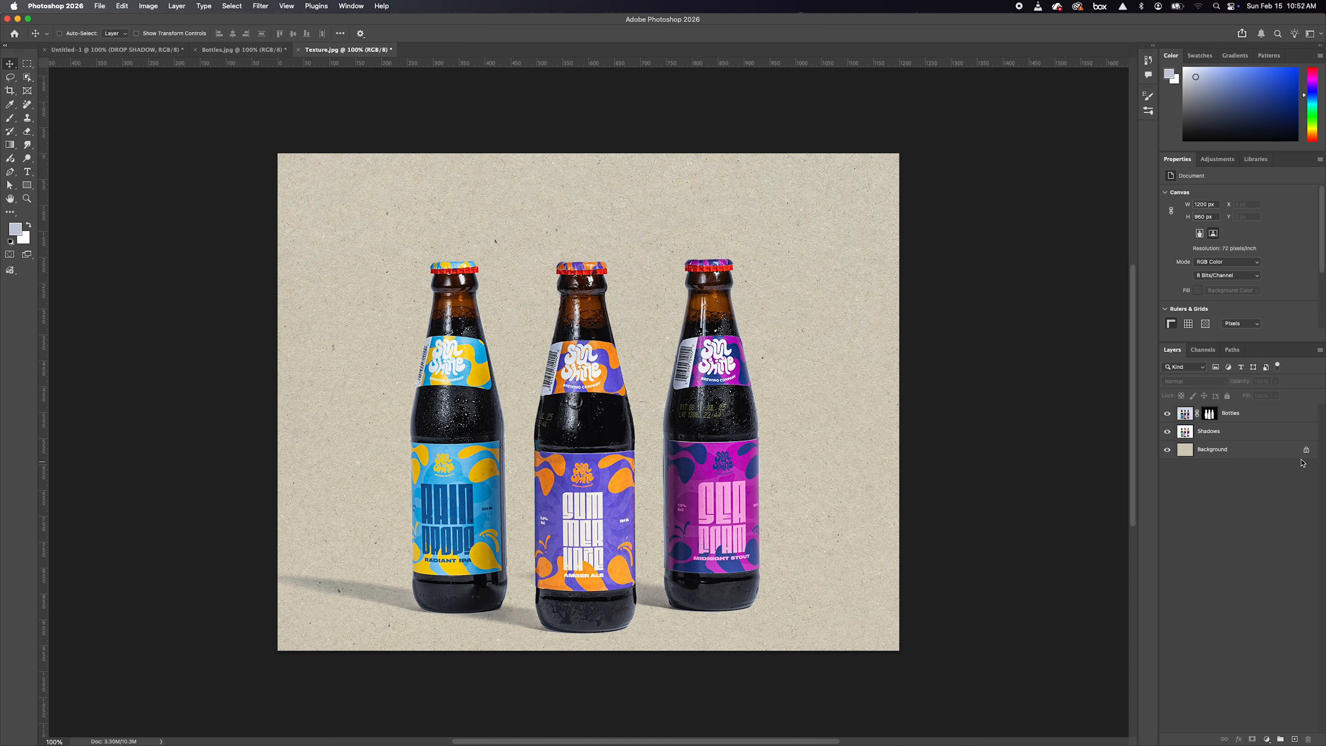
# Step: Try a Solid Color fill above the Background, previewing colours such as blue 2a56c8, dark navy 0d1221 and pale blue c1c9de
pyautogui.click(1239, 451)
pyautogui.click(1267, 739)
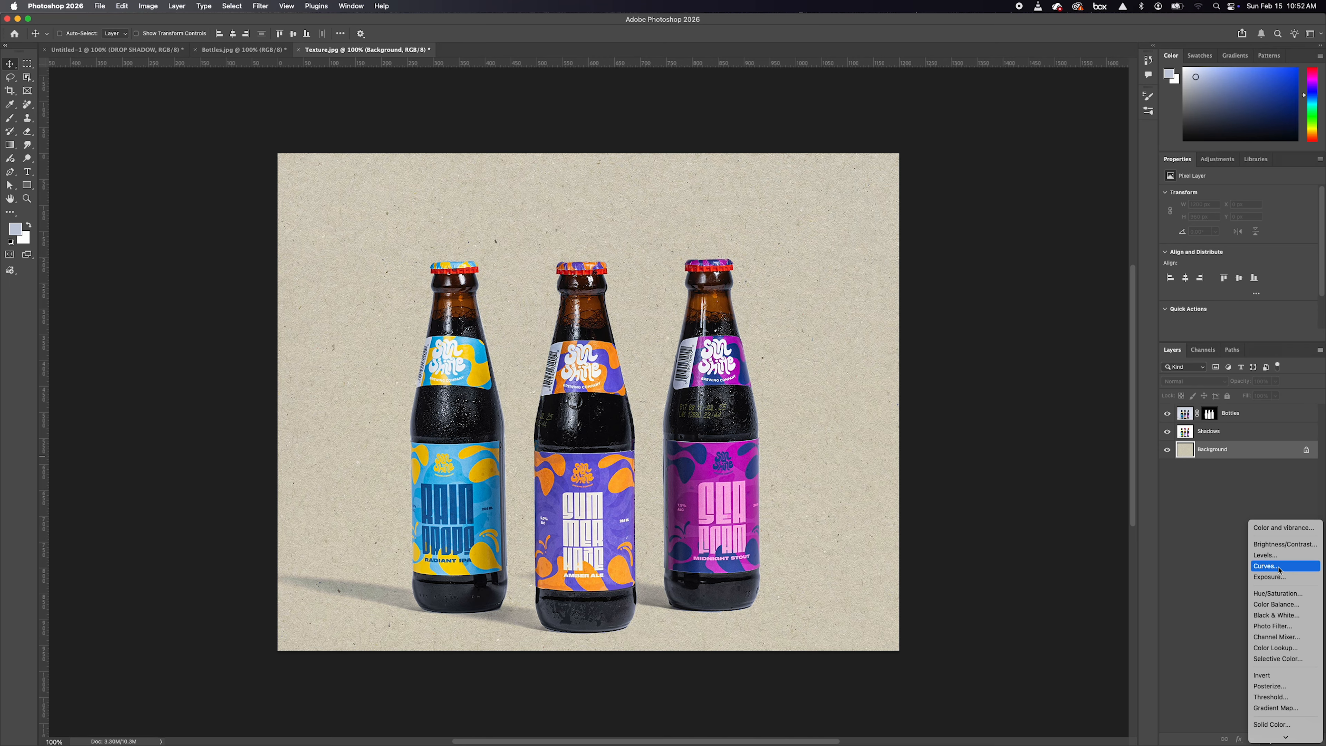
pyautogui.click(1272, 723)
pyautogui.click(979, 526)
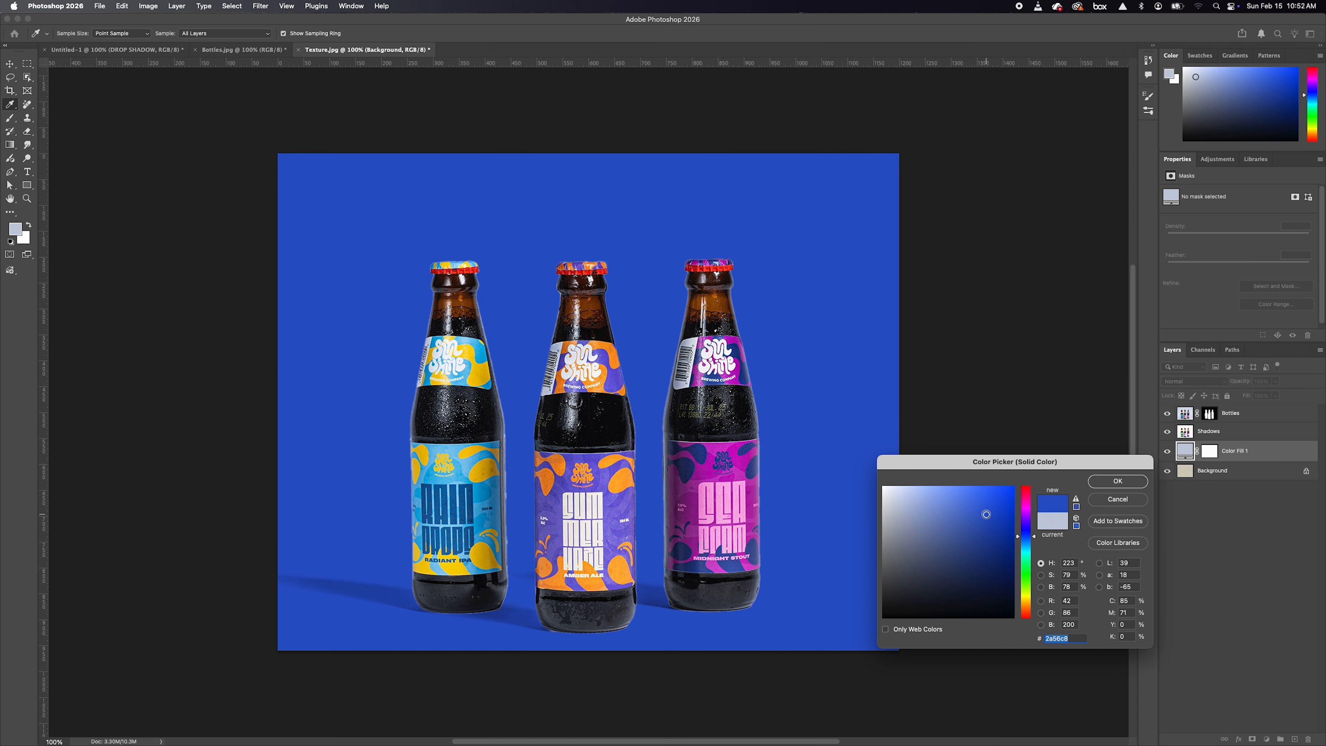
pyautogui.click(961, 570)
pyautogui.click(907, 600)
pyautogui.click(964, 601)
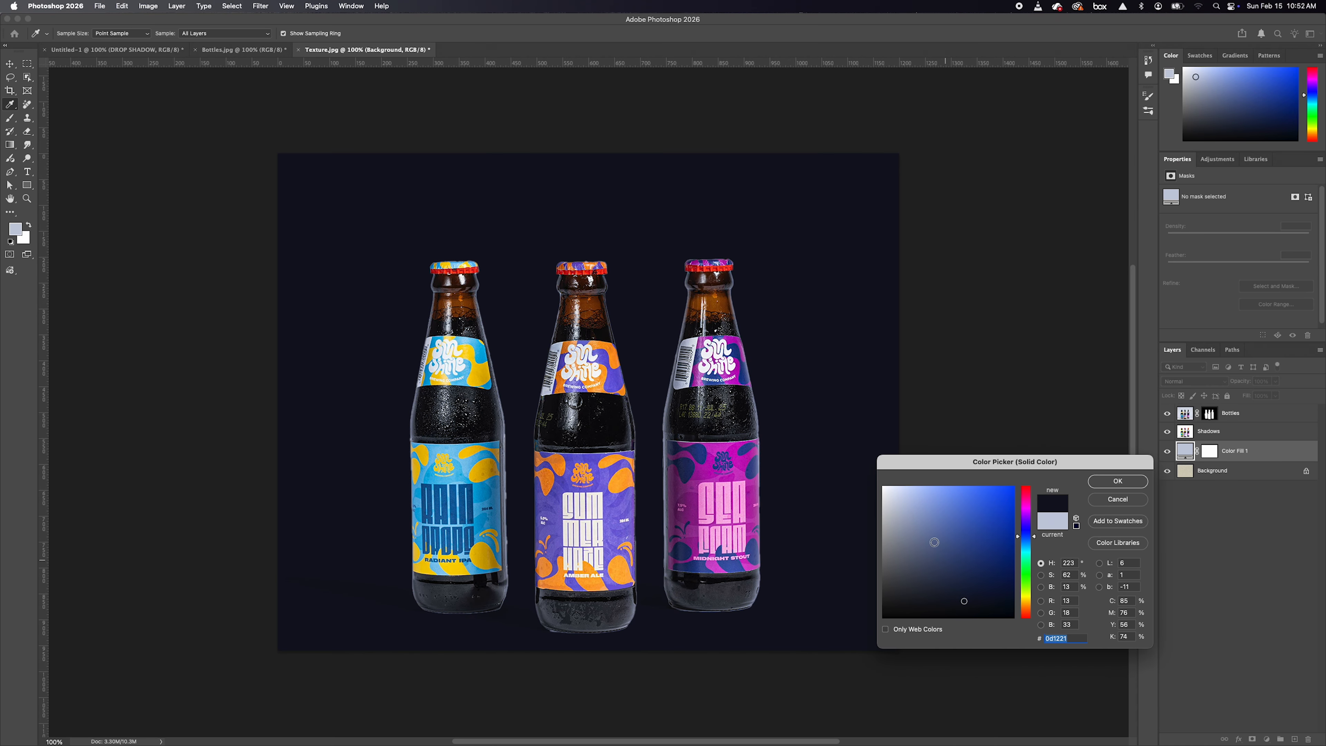
pyautogui.click(931, 537)
pyautogui.click(899, 503)
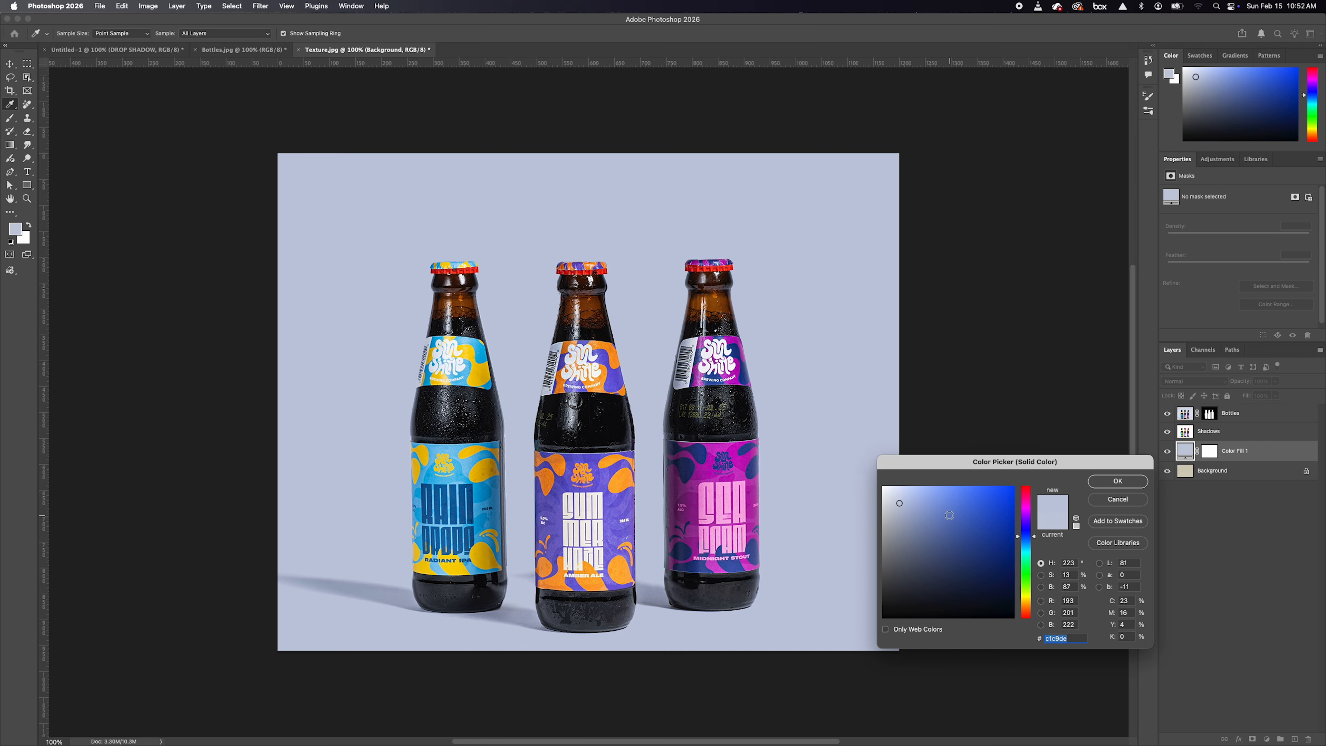
pyautogui.click(956, 517)
pyautogui.click(1118, 499)
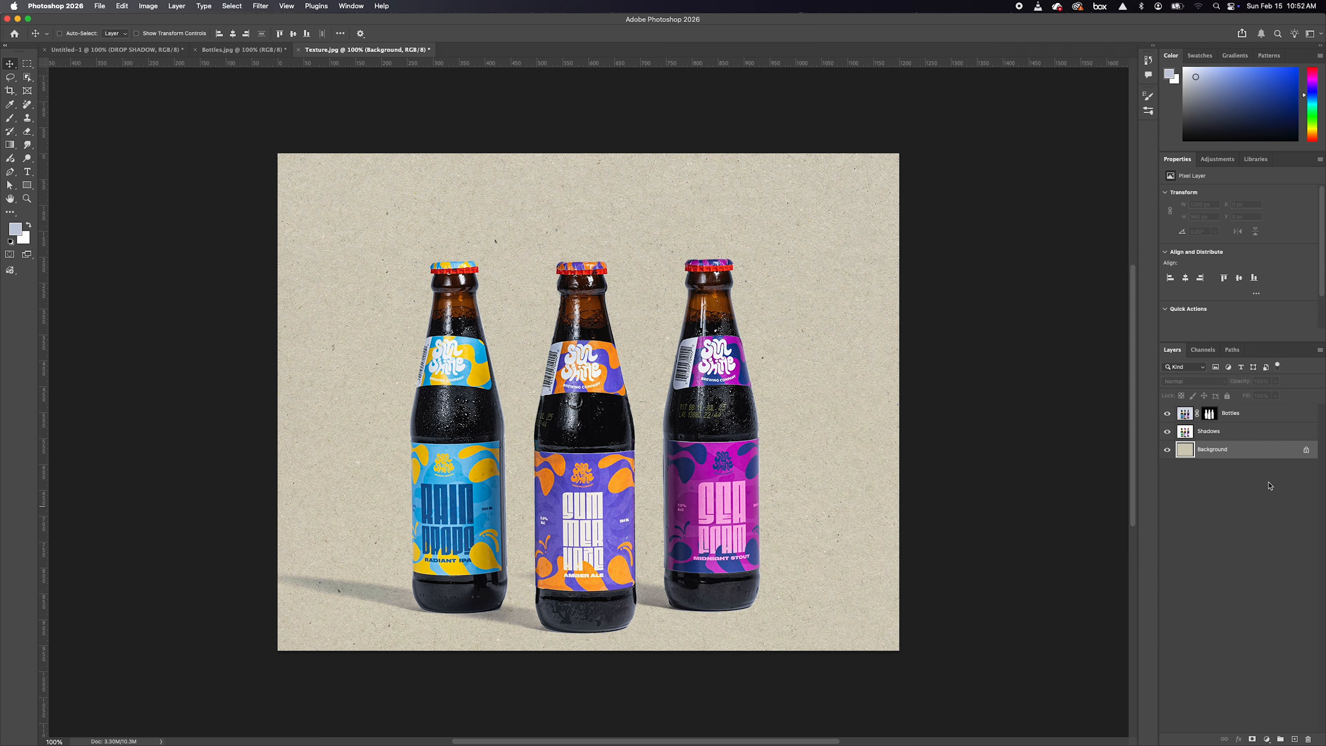